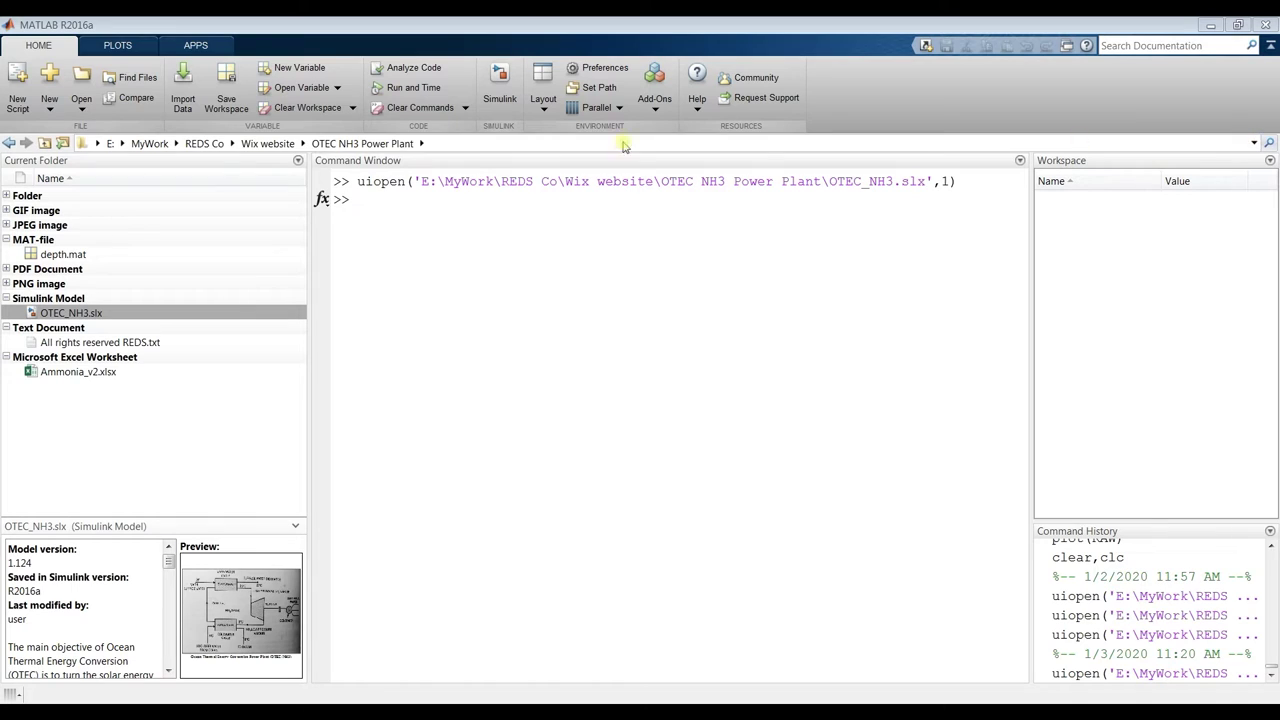
pyautogui.click(123, 143)
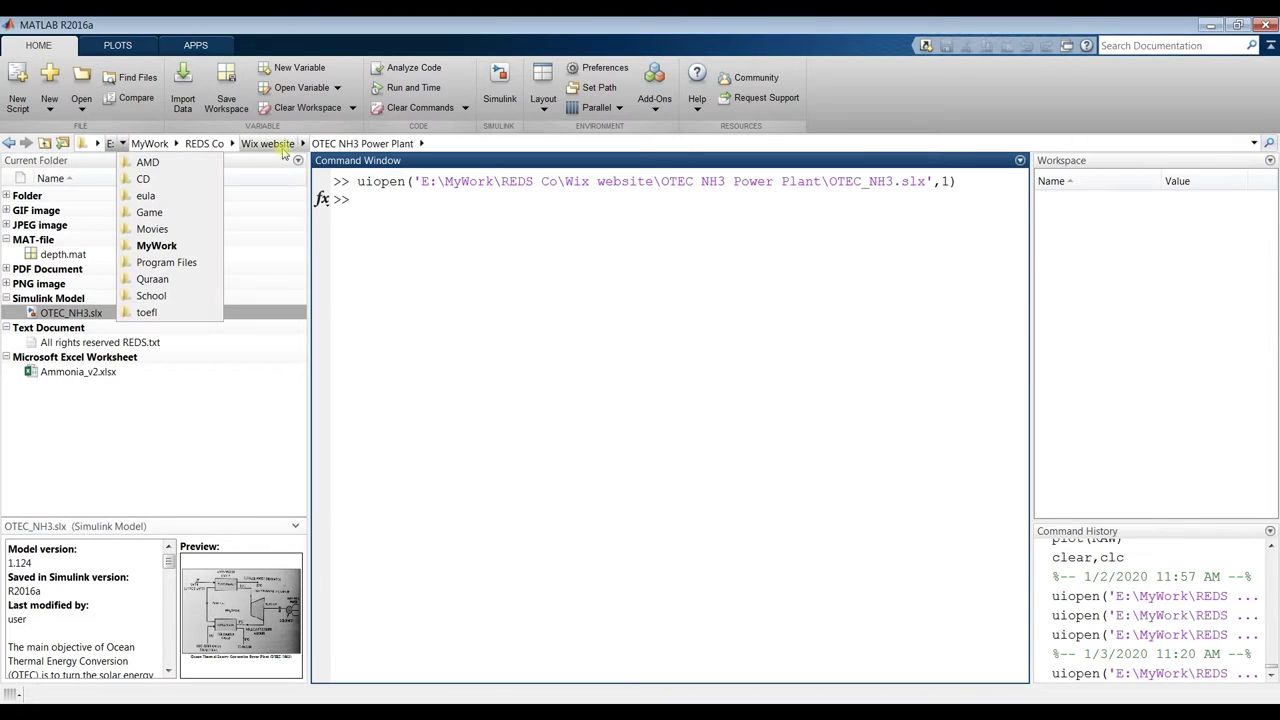
pyautogui.click(477, 148)
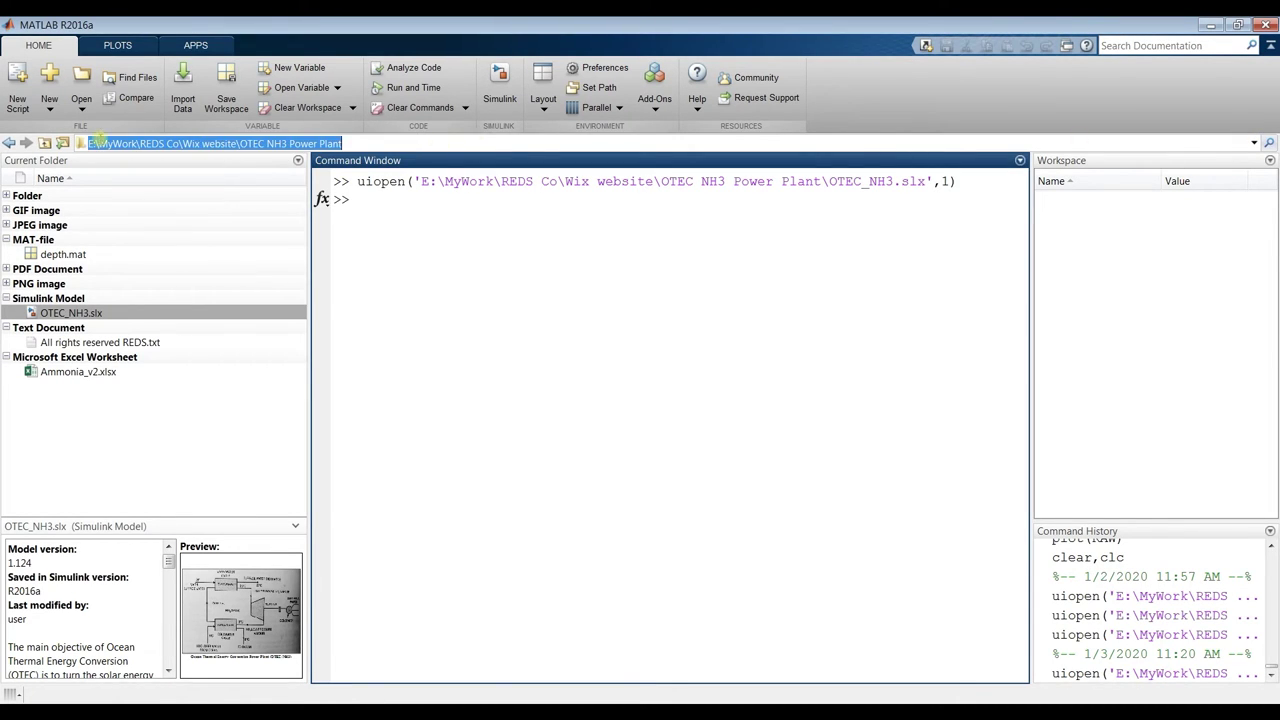
pyautogui.click(520, 238)
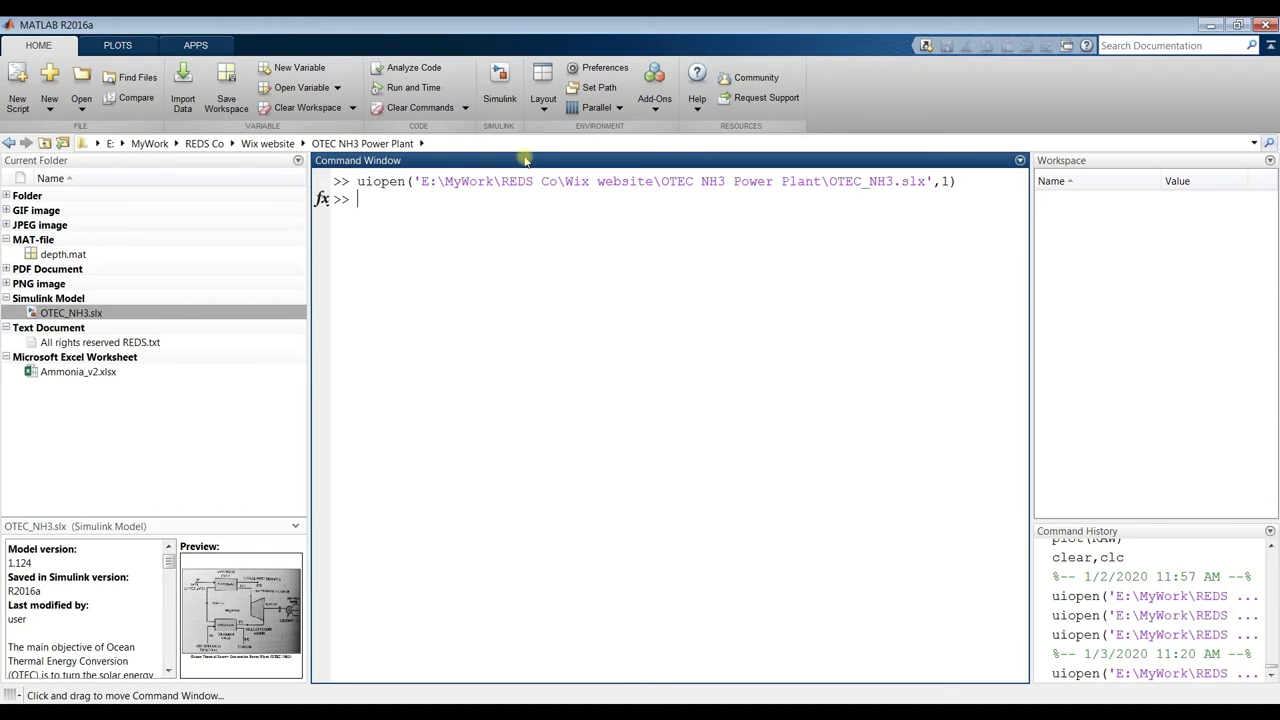
pyautogui.click(298, 162)
pyautogui.moveTo(363, 282)
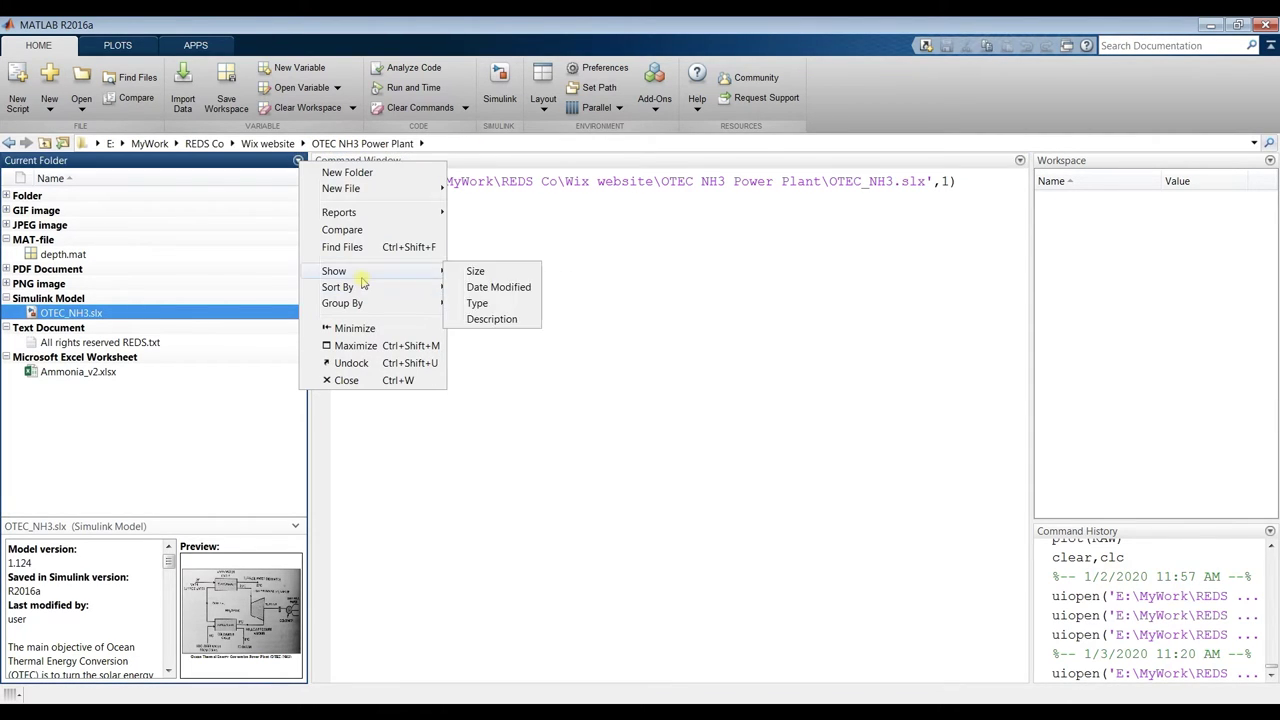
pyautogui.moveTo(385, 306)
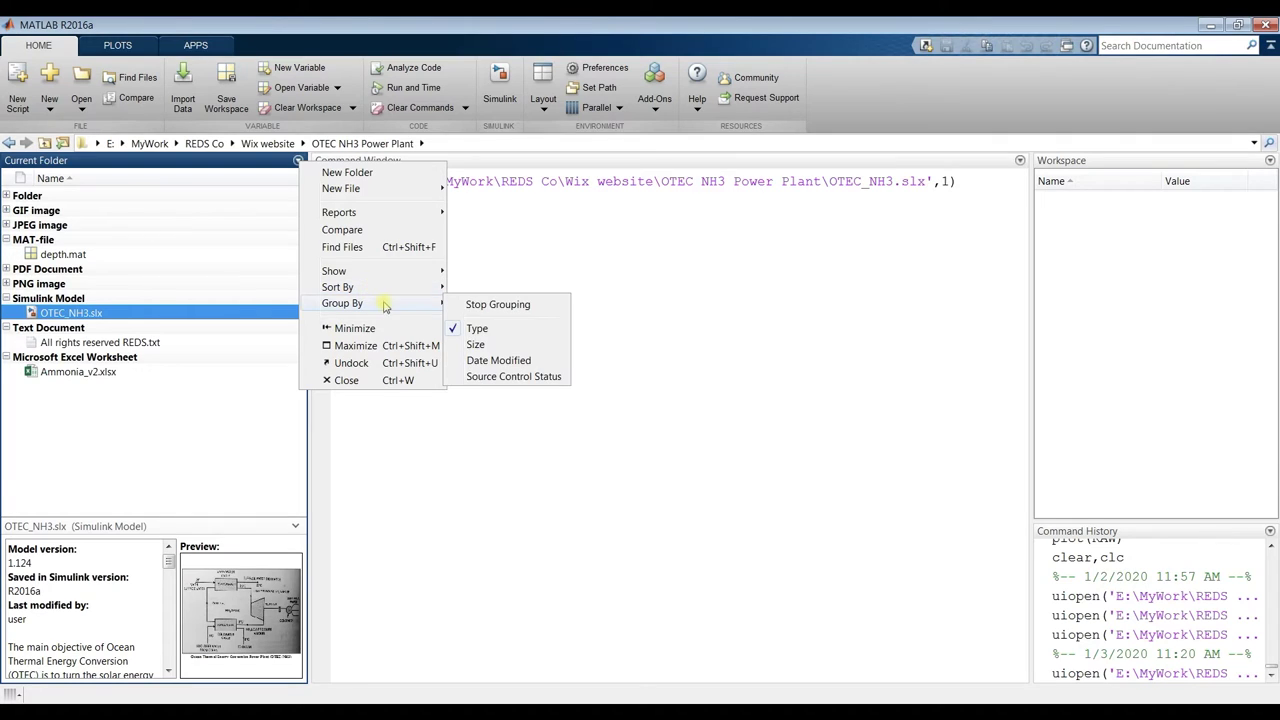
pyautogui.click(134, 449)
# Open the OTEC_NH3.slx Simulink model and enter its Ocean Thermal Energy Conversion Power Plant subsystem
pyautogui.click(68, 316)
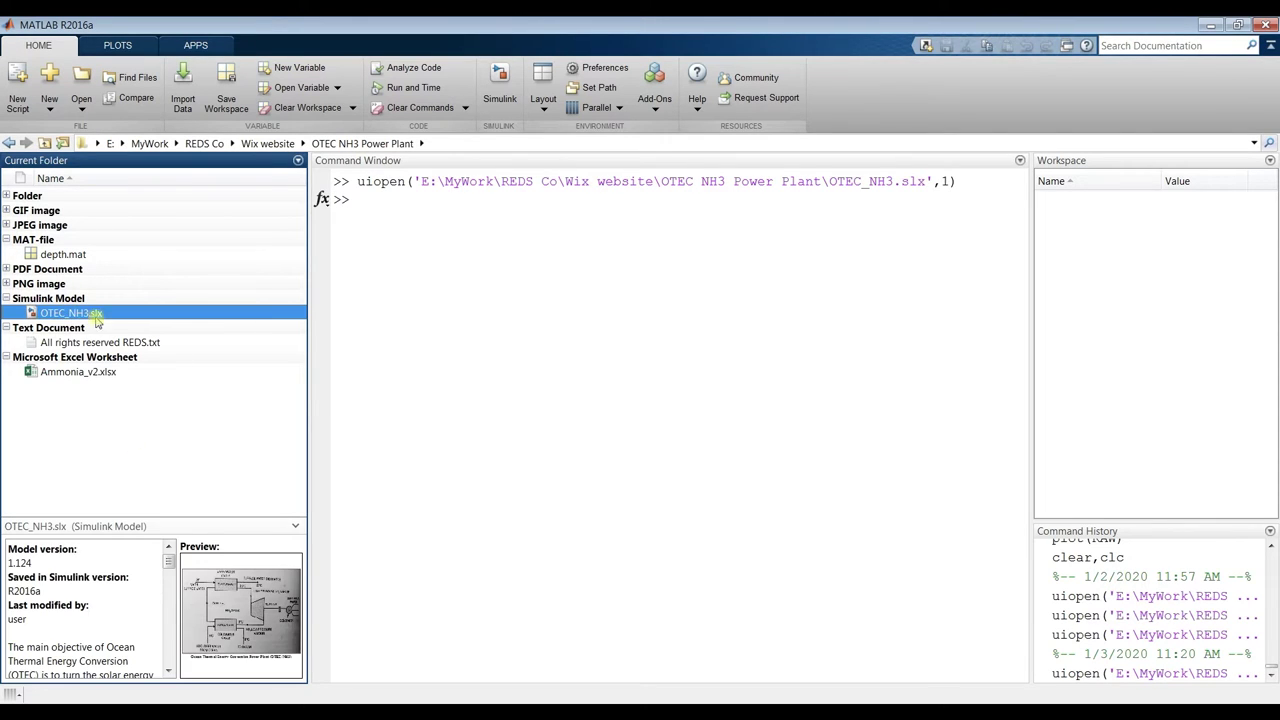
pyautogui.moveTo(40, 315); pyautogui.dragTo(144, 313)
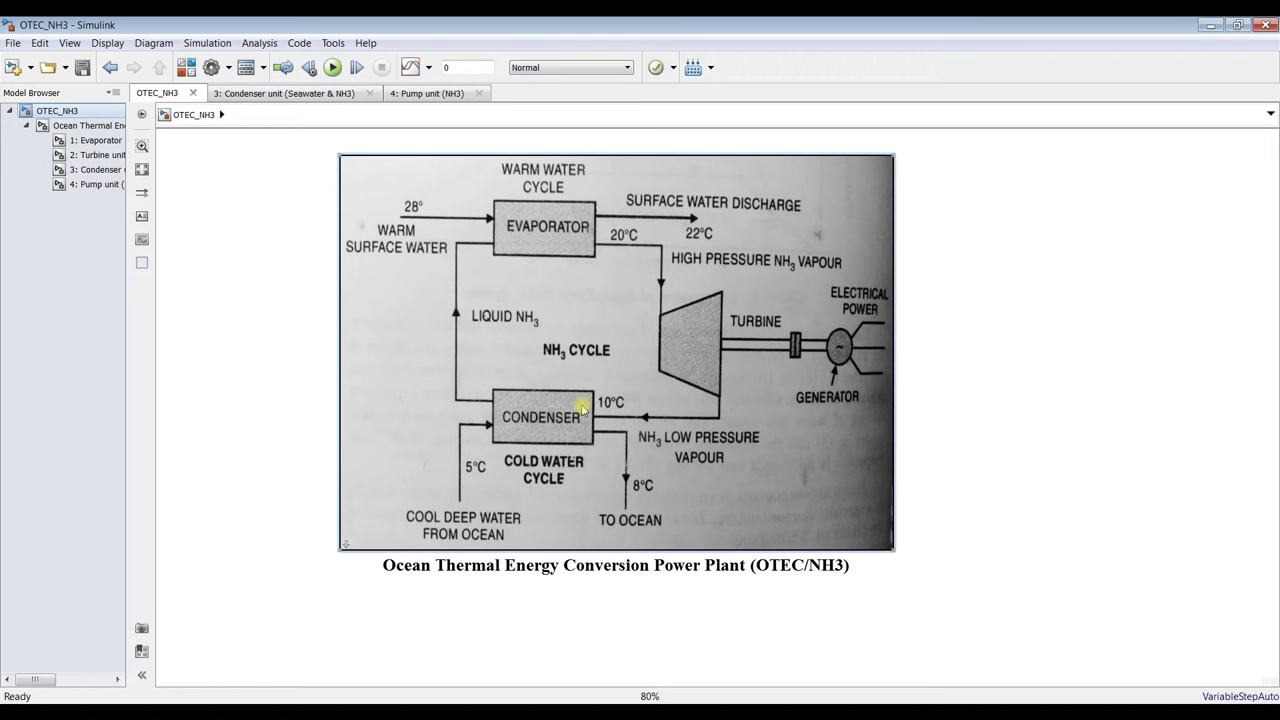
pyautogui.scroll(1, 597, 370)
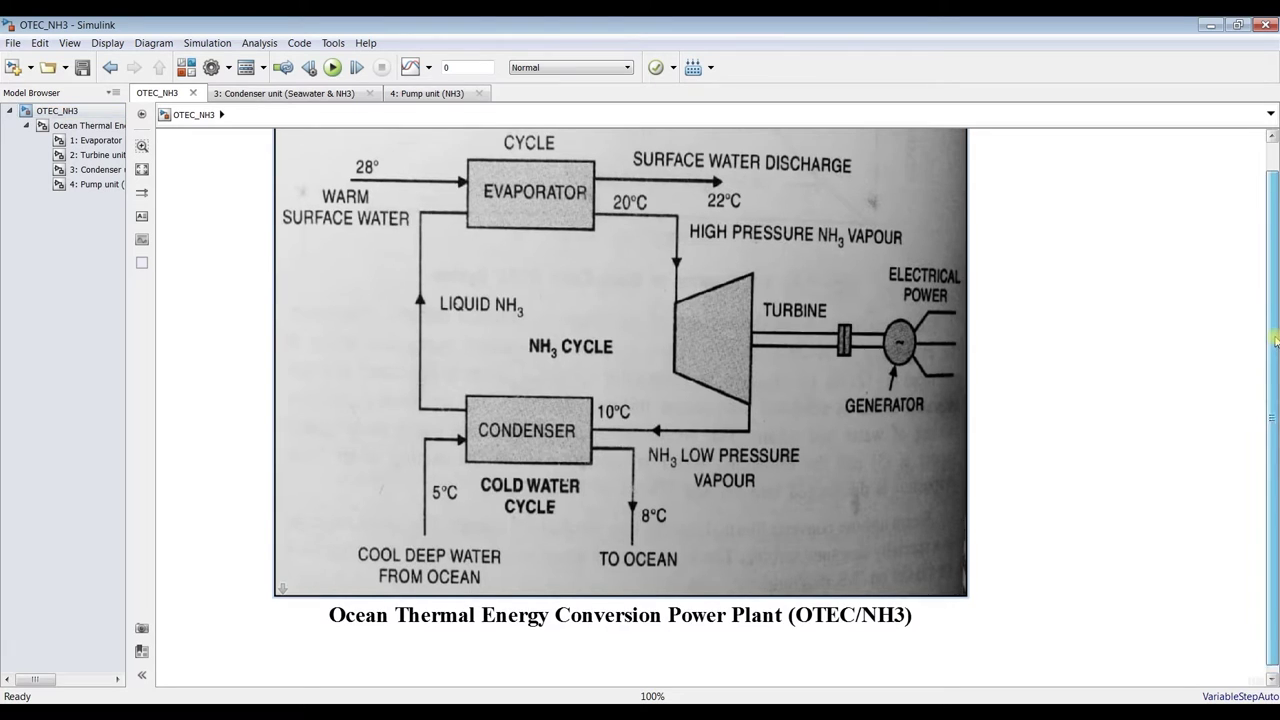
pyautogui.moveTo(1276, 345); pyautogui.dragTo(1276, 322)
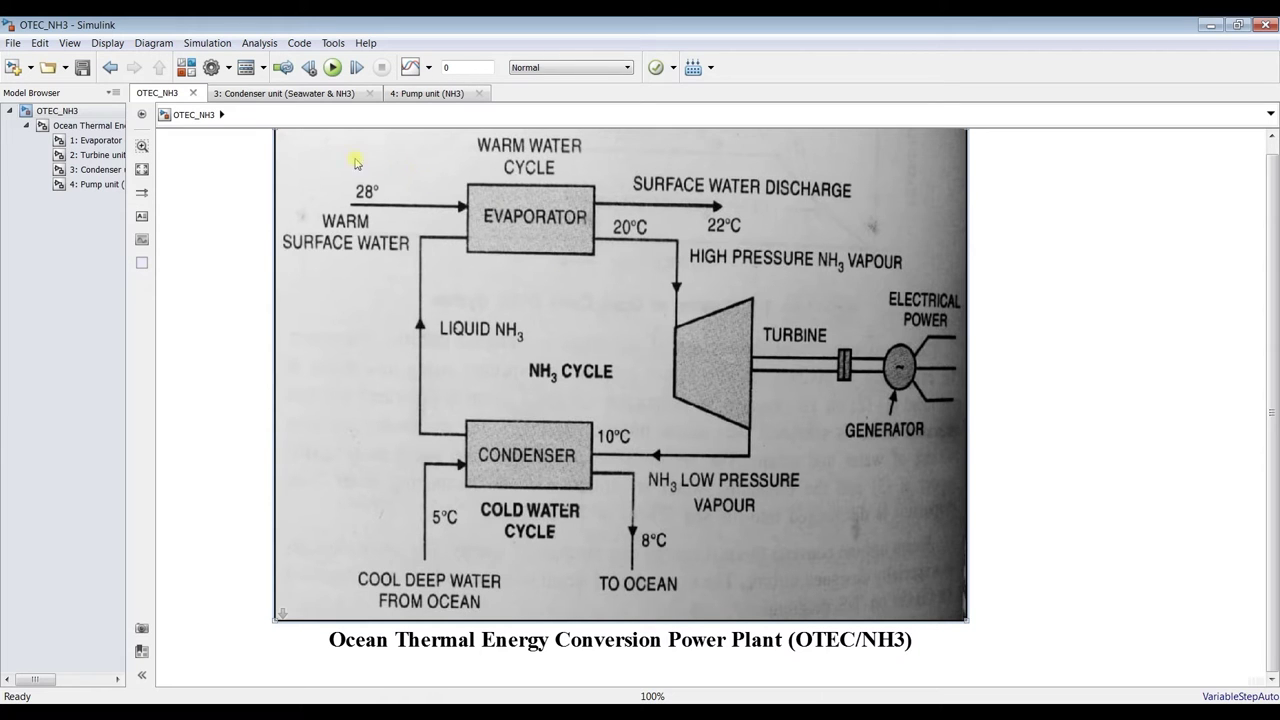
pyautogui.click(89, 126)
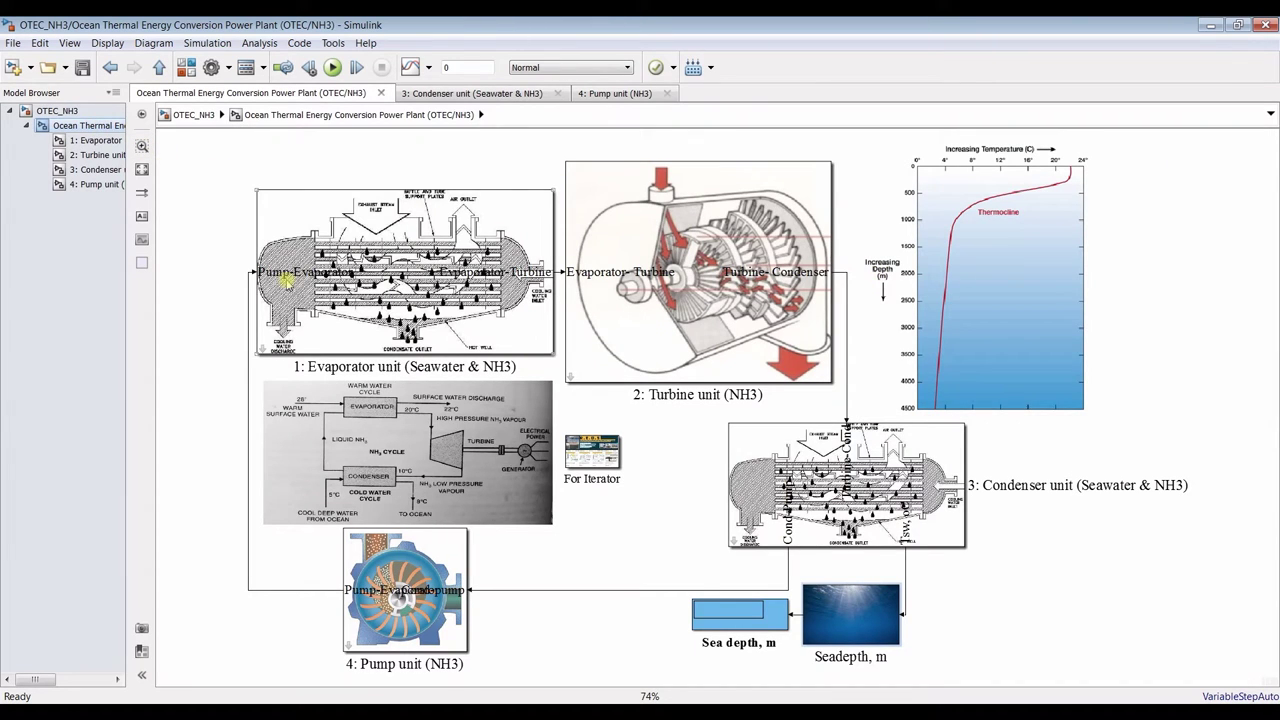
# Review the Evaporator unit's effectiveness, tube and shell diameters, minor losses, inlet seawater temperature and salinity parameters
pyautogui.doubleClick(410, 237)
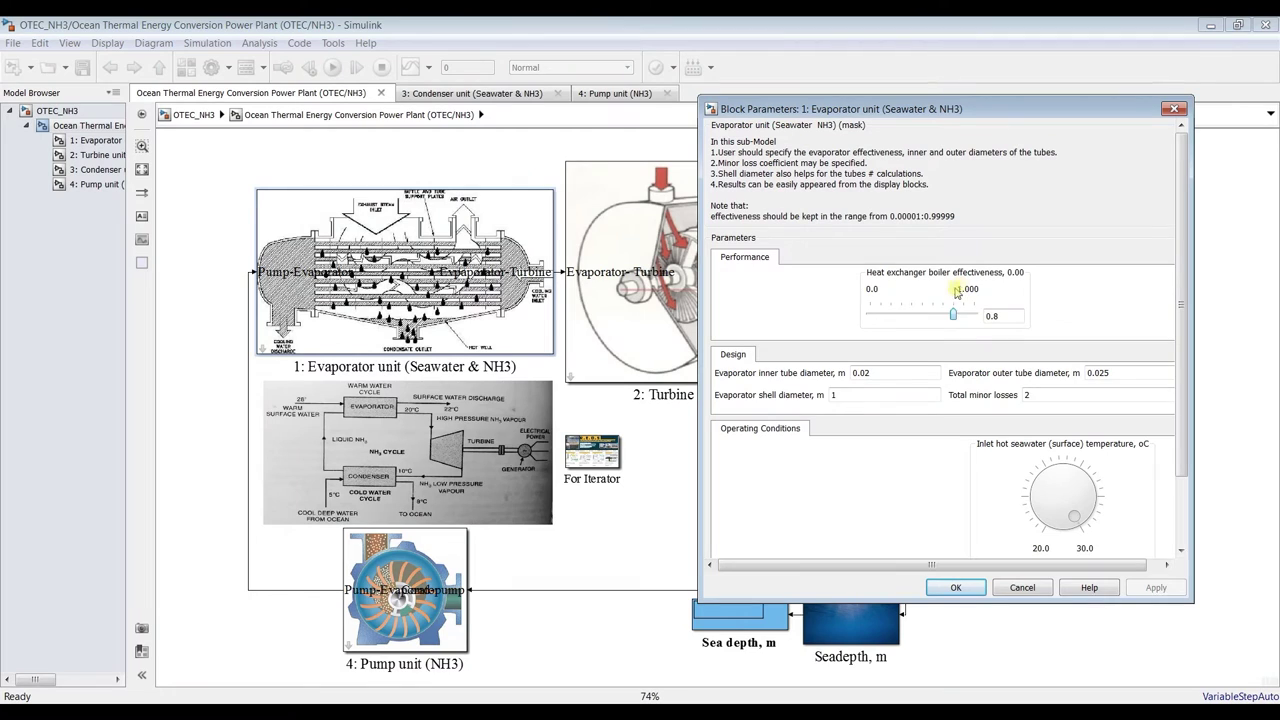
pyautogui.doubleClick(995, 316)
pyautogui.doubleClick(889, 372)
pyautogui.doubleClick(1100, 372)
pyautogui.doubleClick(1030, 394)
pyautogui.doubleClick(861, 394)
pyautogui.moveTo(1179, 462); pyautogui.dragTo(1181, 540)
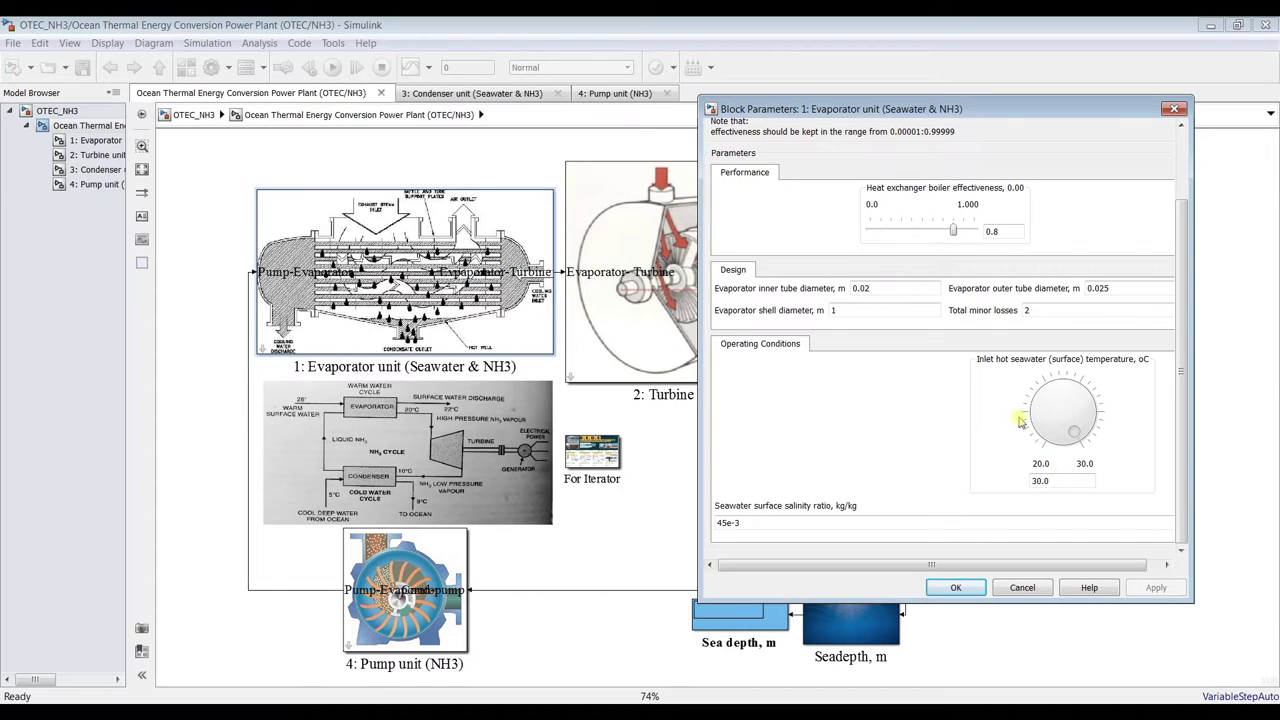
pyautogui.doubleClick(1056, 480)
pyautogui.doubleClick(728, 522)
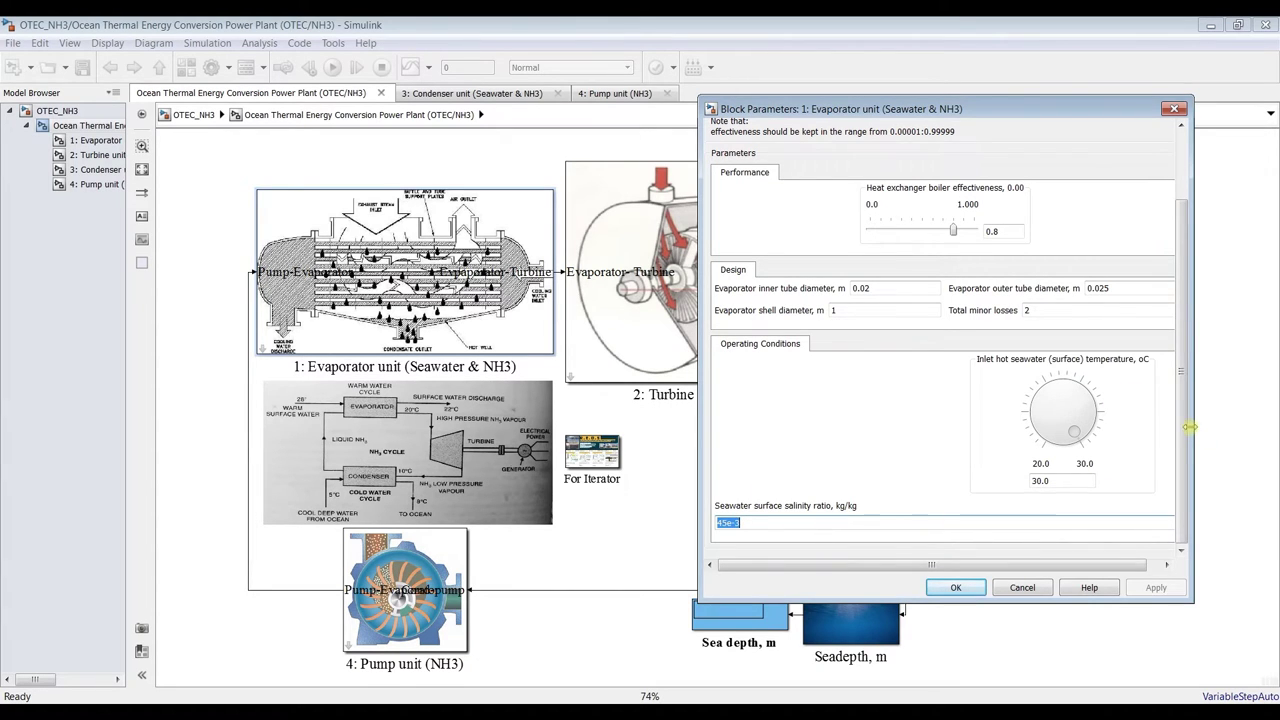
pyautogui.moveTo(1189, 427); pyautogui.dragTo(1088, 430)
pyautogui.click(850, 587)
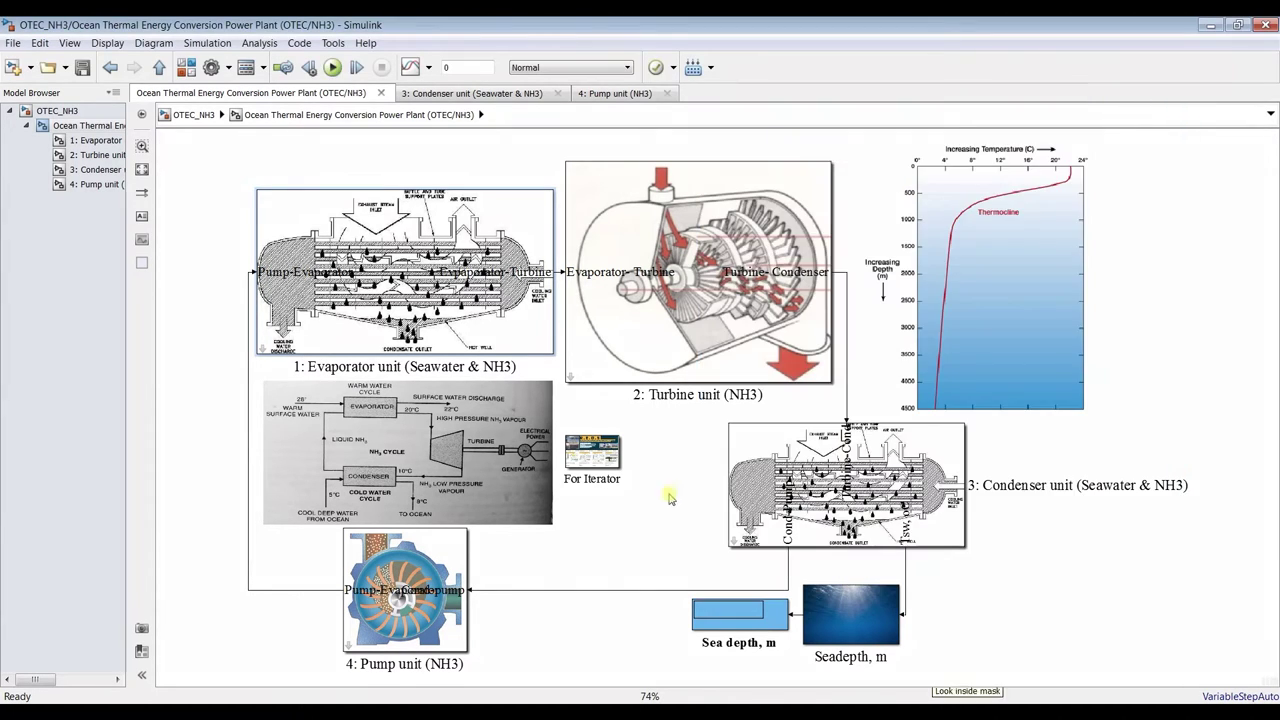
# Set the Turbine unit's power from grid to 500 kW and apply the change
pyautogui.click(619, 240)
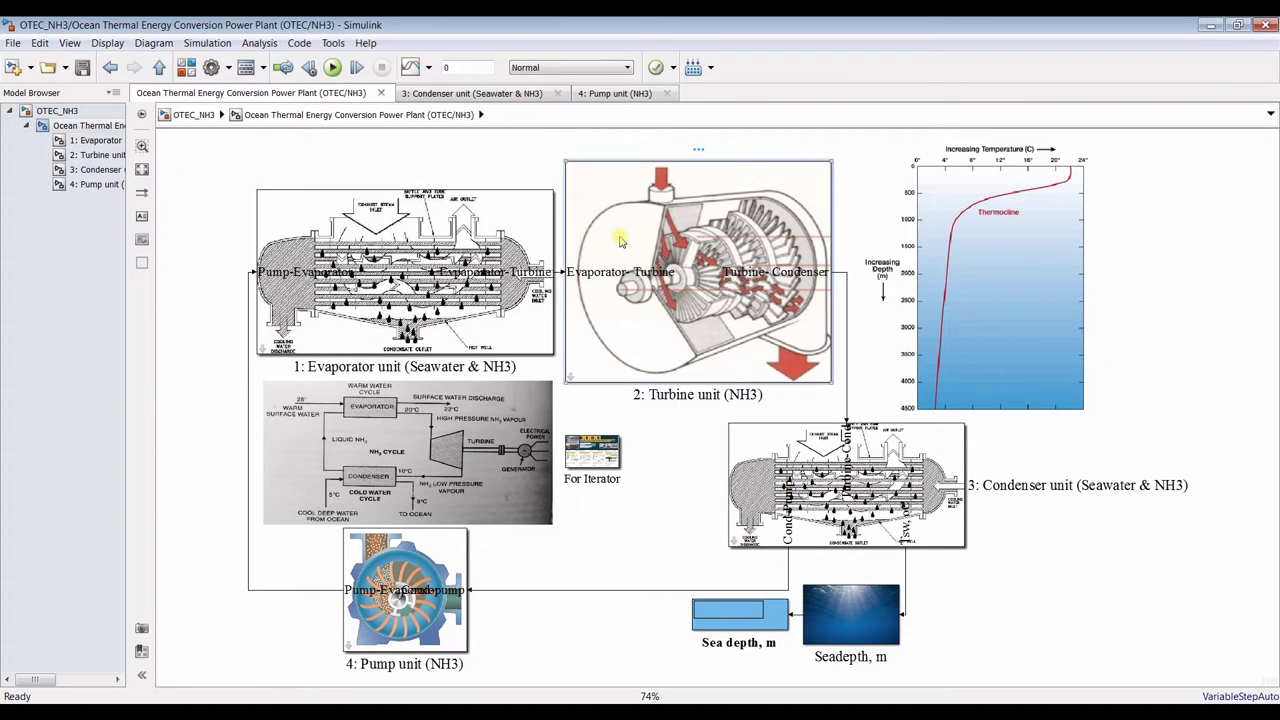
pyautogui.doubleClick(619, 240)
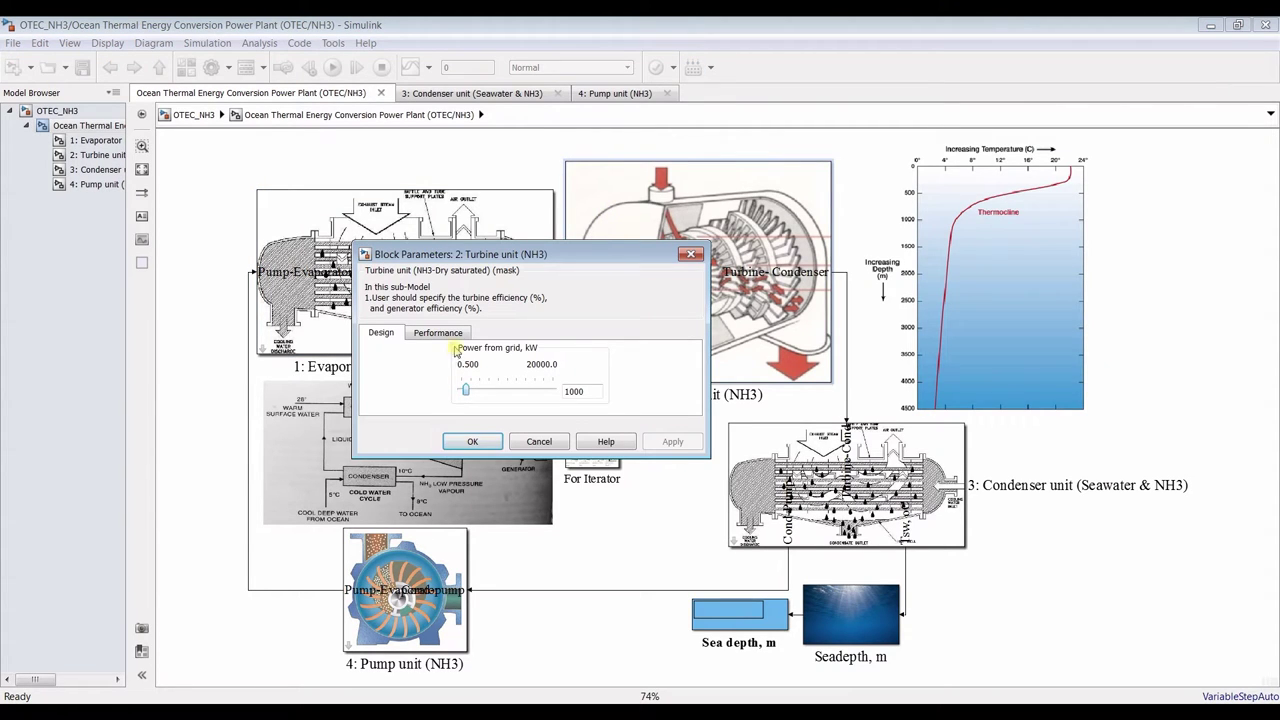
pyautogui.doubleClick(573, 390)
pyautogui.write('5')
pyautogui.click(668, 442)
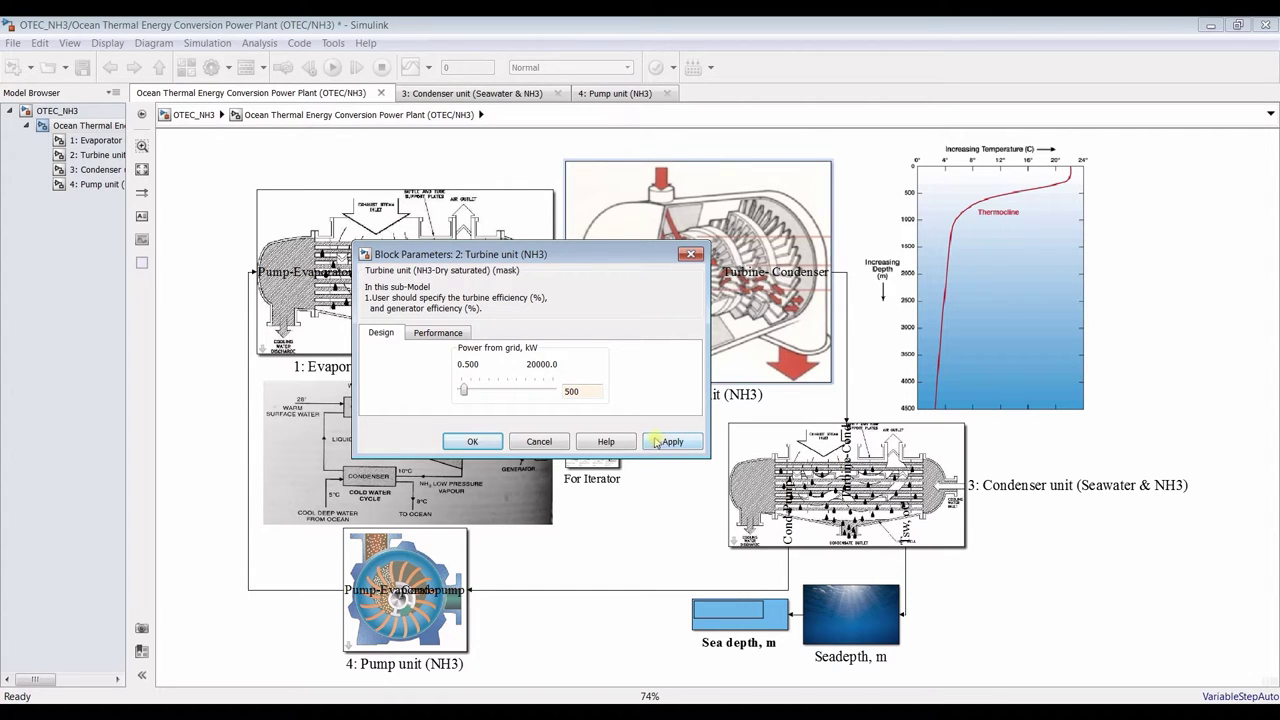
pyautogui.click(659, 445)
pyautogui.click(462, 440)
# Review the turbine and generator efficiency parameters of the Turbine unit, then close its parameters
pyautogui.click(440, 333)
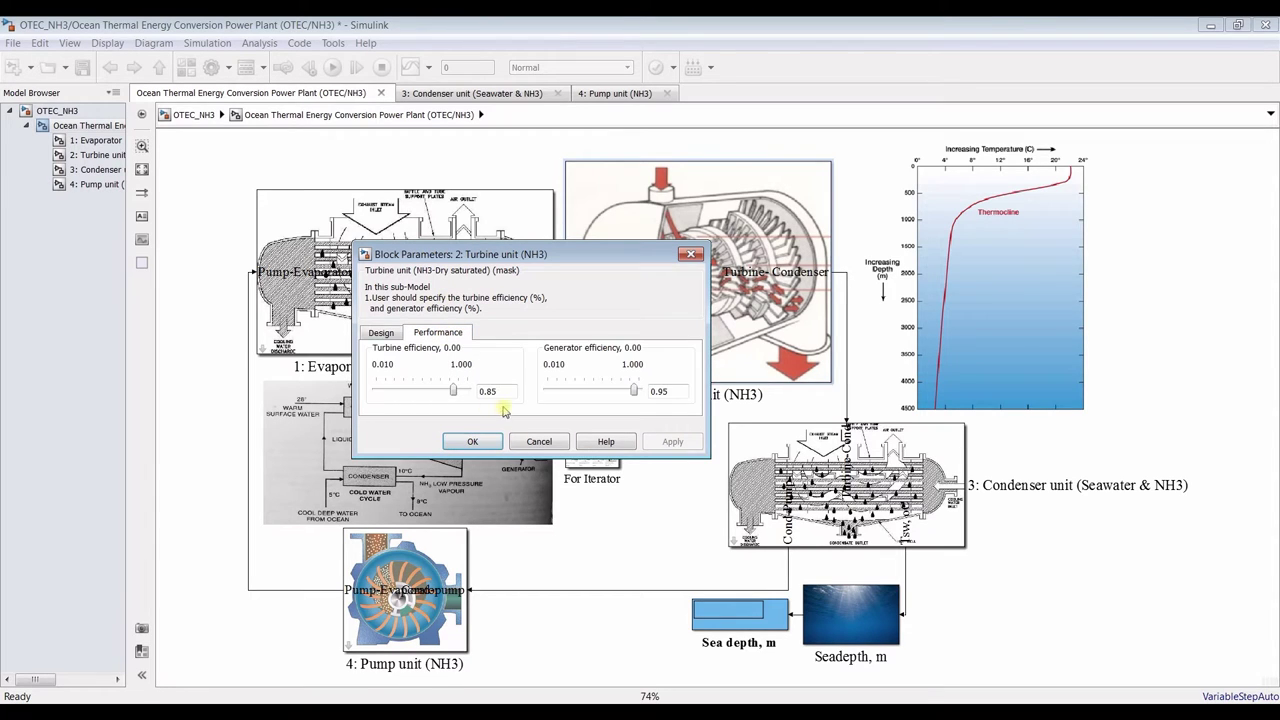
pyautogui.doubleClick(663, 392)
pyautogui.doubleClick(484, 392)
pyautogui.click(472, 441)
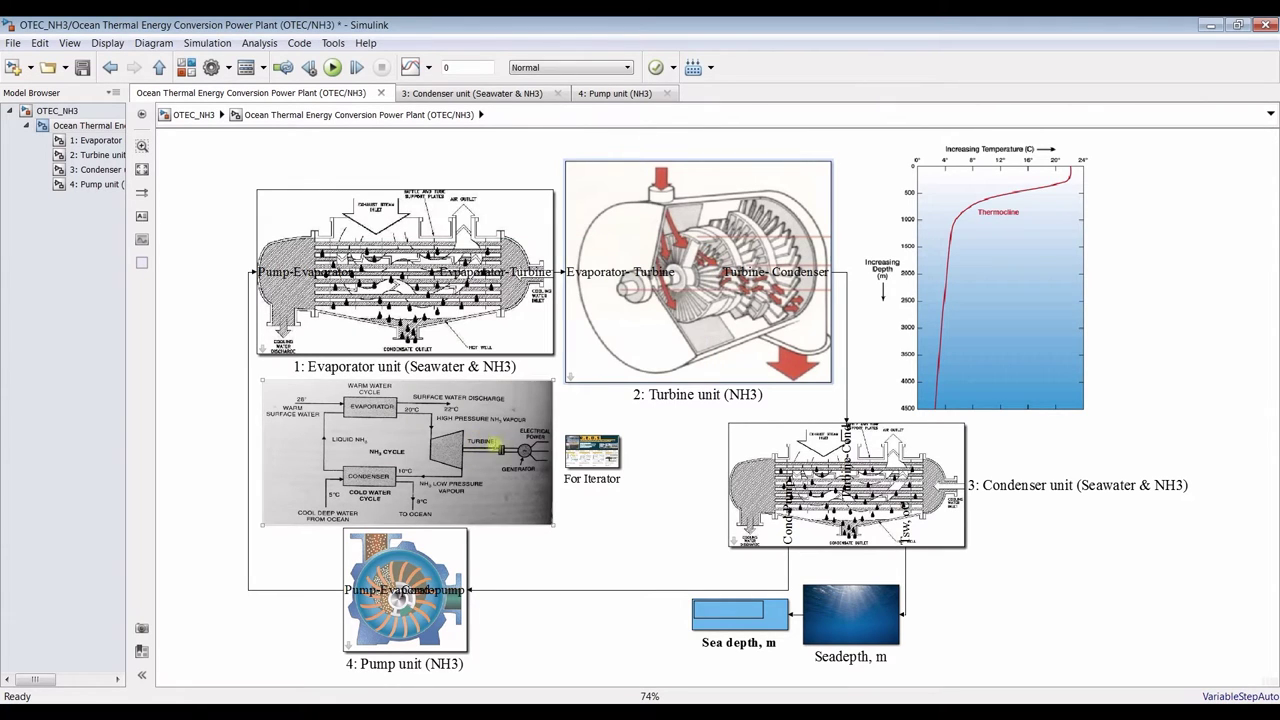
# Review the Condenser unit's effectiveness, tube and shell dimensions, minor losses, condenser and cooling seawater temperatures and salinity
pyautogui.doubleClick(868, 495)
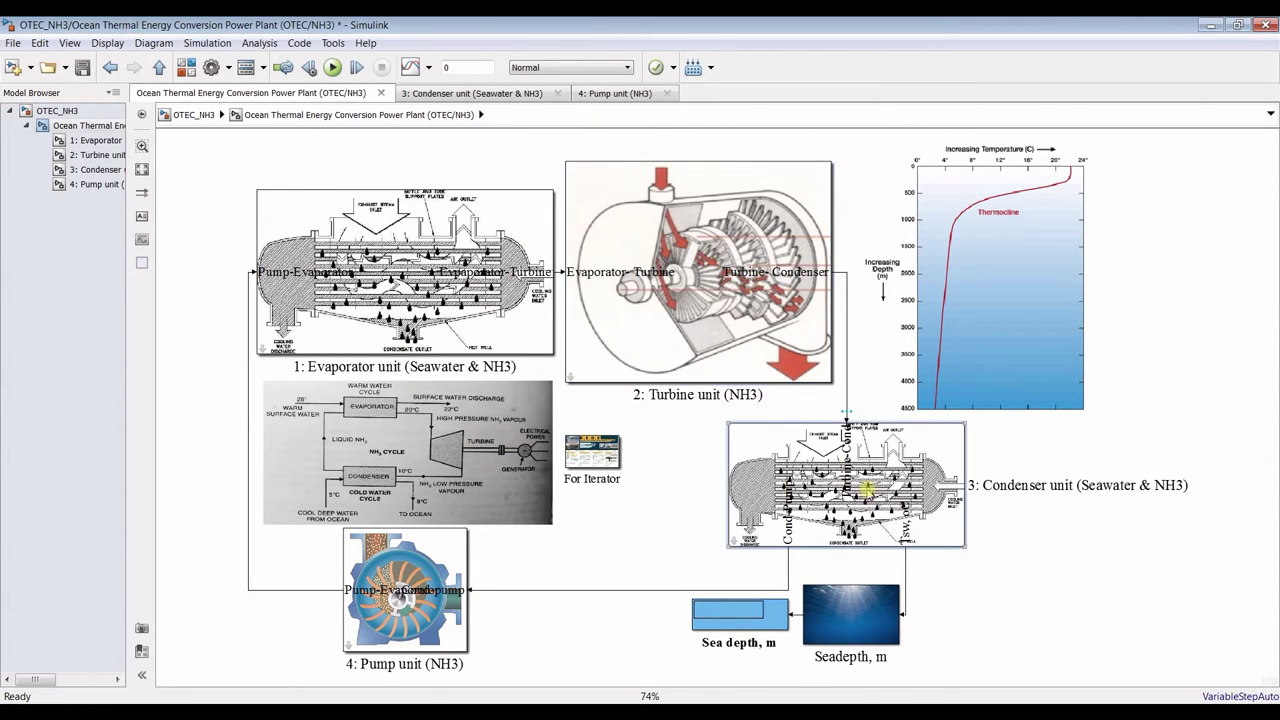
pyautogui.moveTo(728, 240); pyautogui.dragTo(640, 124)
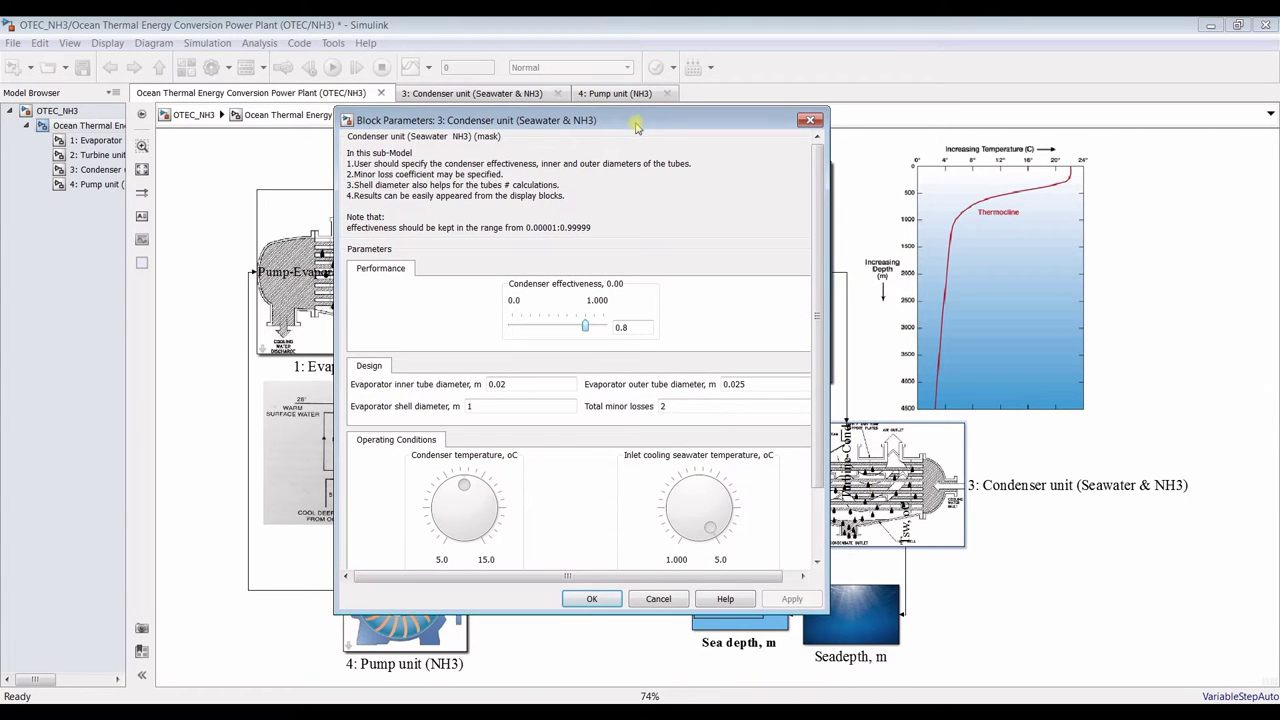
pyautogui.moveTo(814, 274); pyautogui.dragTo(816, 380)
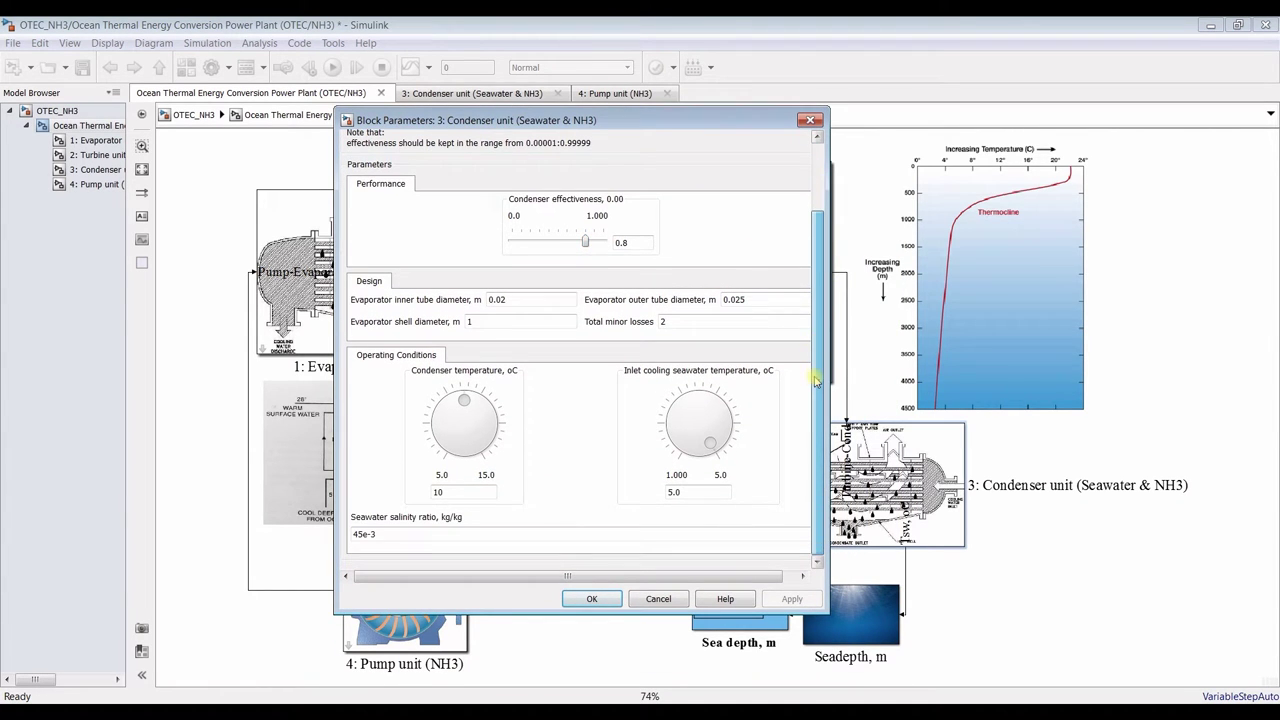
pyautogui.press('Tab')
pyautogui.press('Tab')
pyautogui.click(518, 298)
pyautogui.click(672, 322)
pyautogui.click(518, 322)
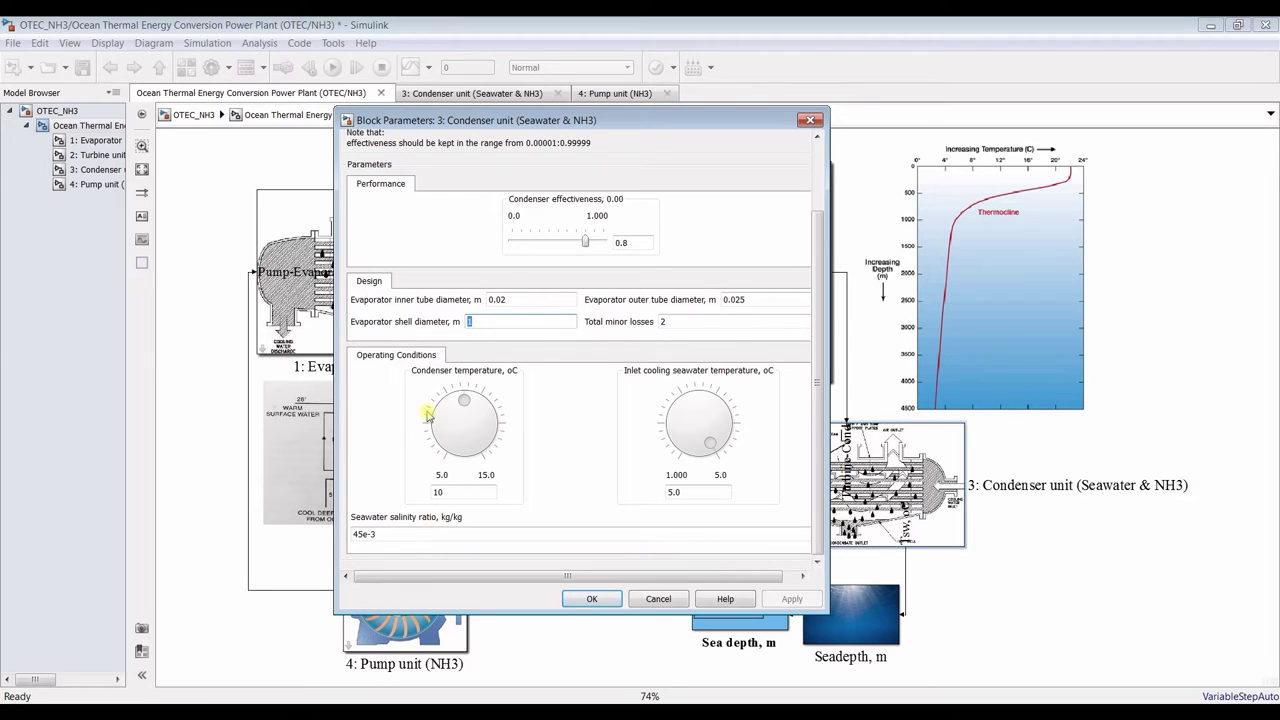
pyautogui.doubleClick(462, 494)
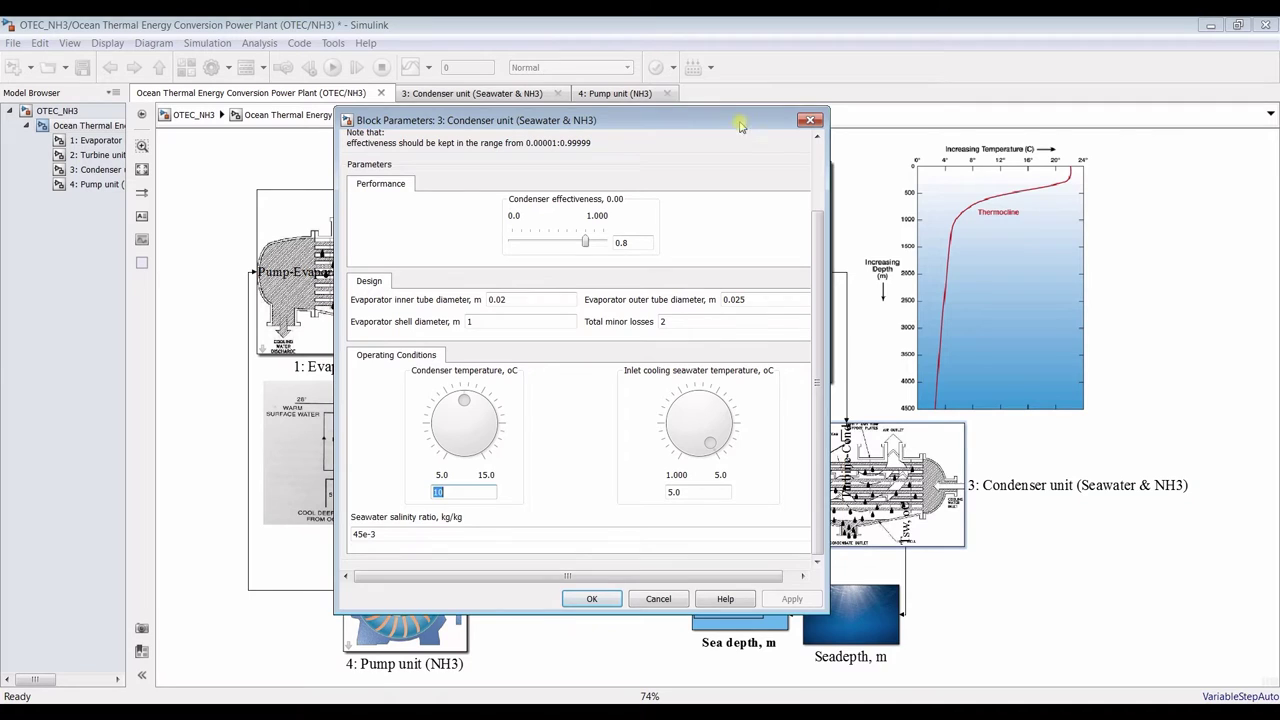
pyautogui.moveTo(752, 131); pyautogui.dragTo(953, 130)
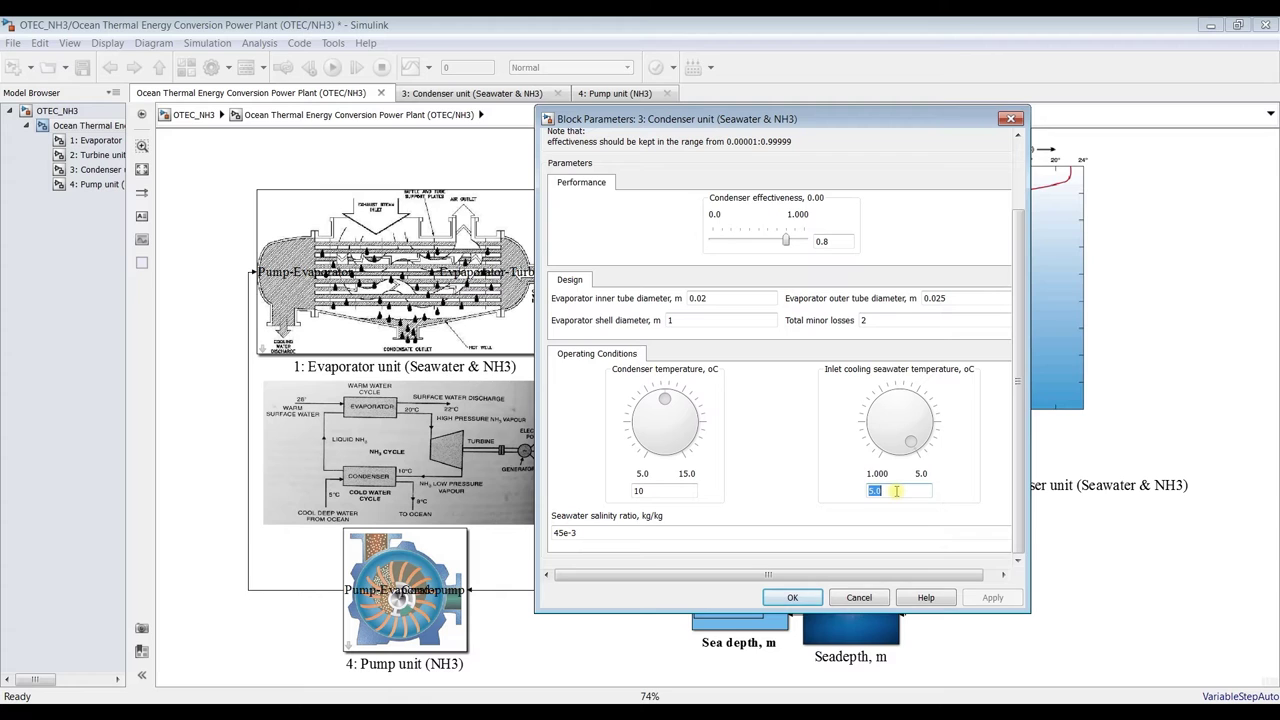
pyautogui.click(613, 531)
pyautogui.click(792, 598)
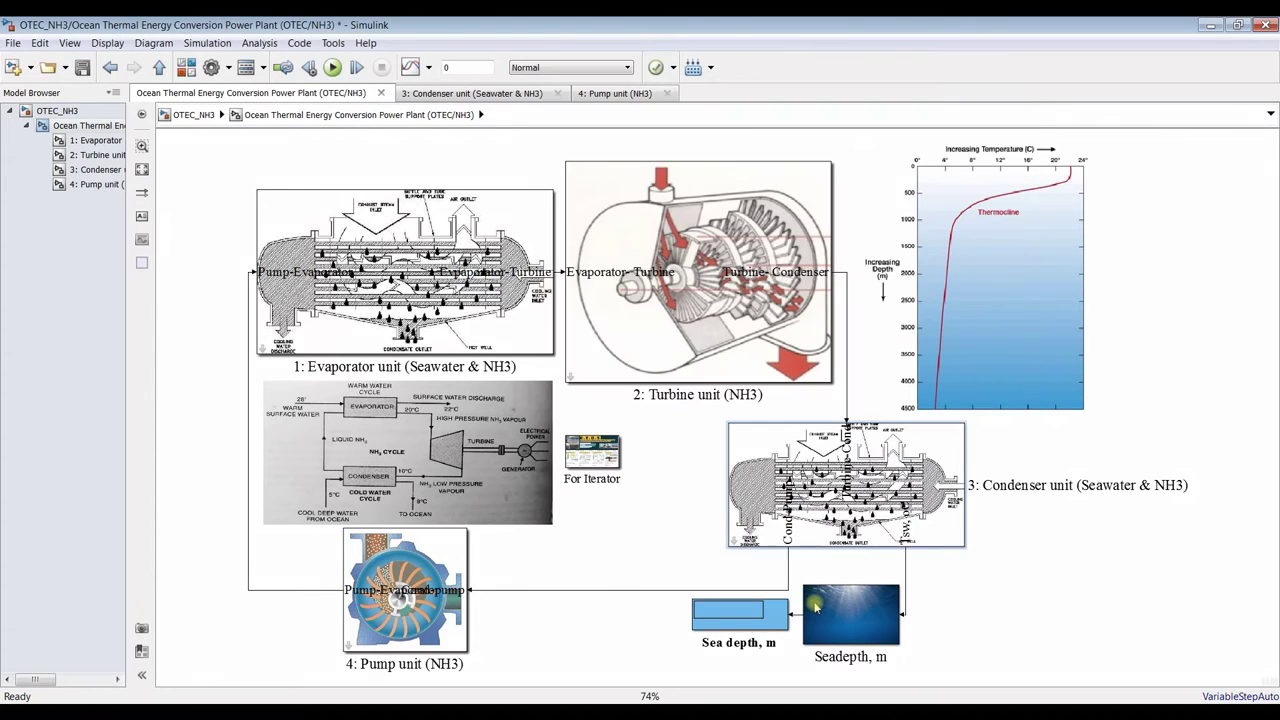
# Check the Pump unit's efficiency parameter and close its block parameters
pyautogui.doubleClick(426, 565)
pyautogui.moveTo(845, 519); pyautogui.dragTo(743, 211)
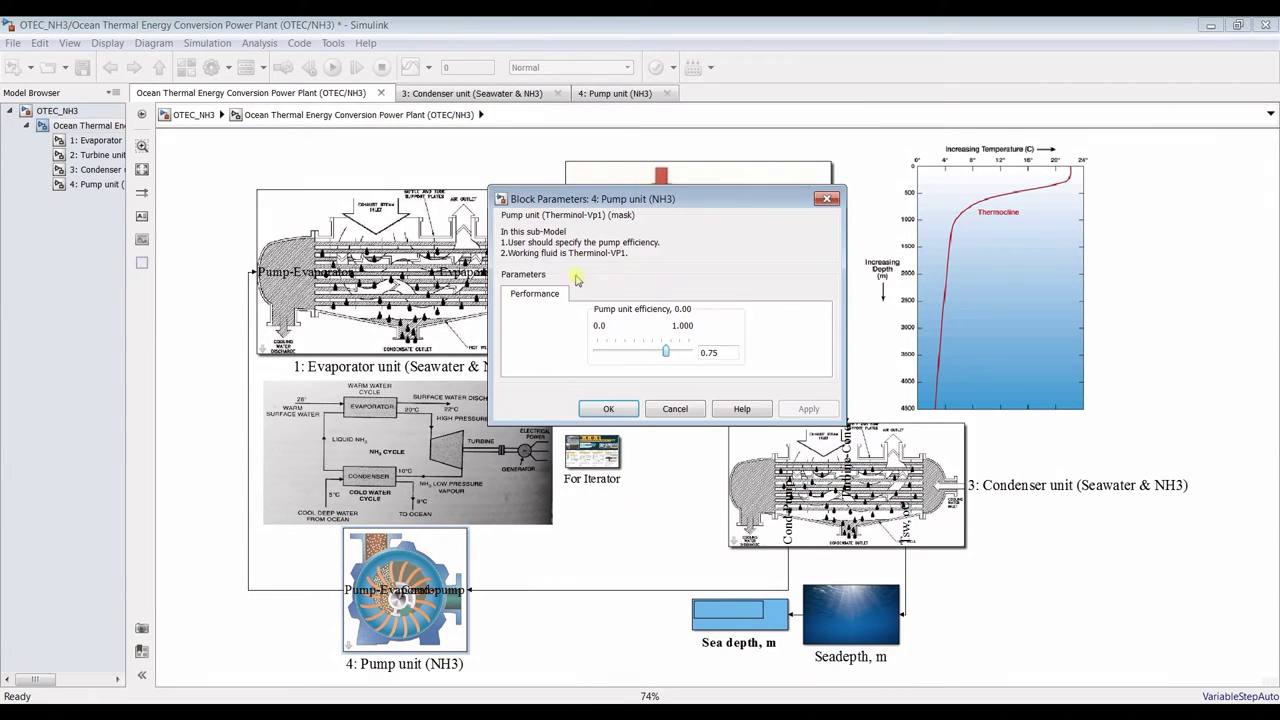
pyautogui.click(609, 410)
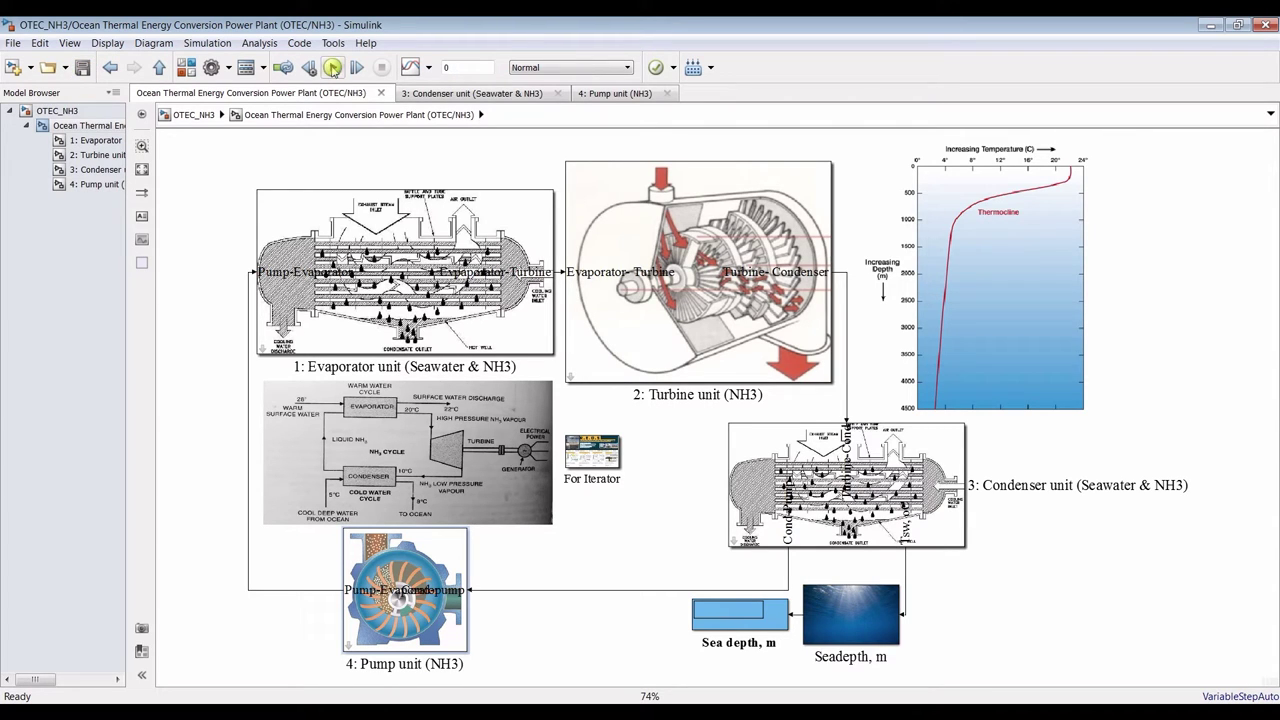
# Inside the Turbine unit subsystem, stream the Mst steam flow signal to the Simulation Data Inspector
pyautogui.click(100, 141)
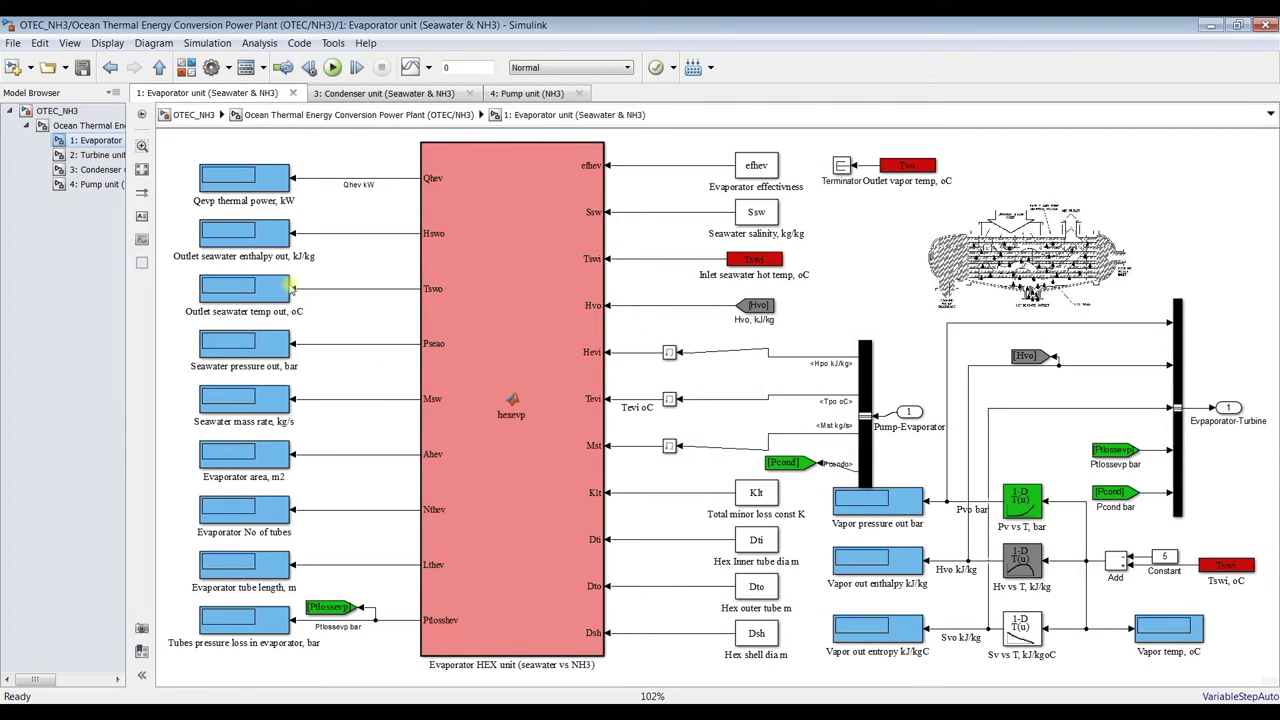
pyautogui.click(96, 156)
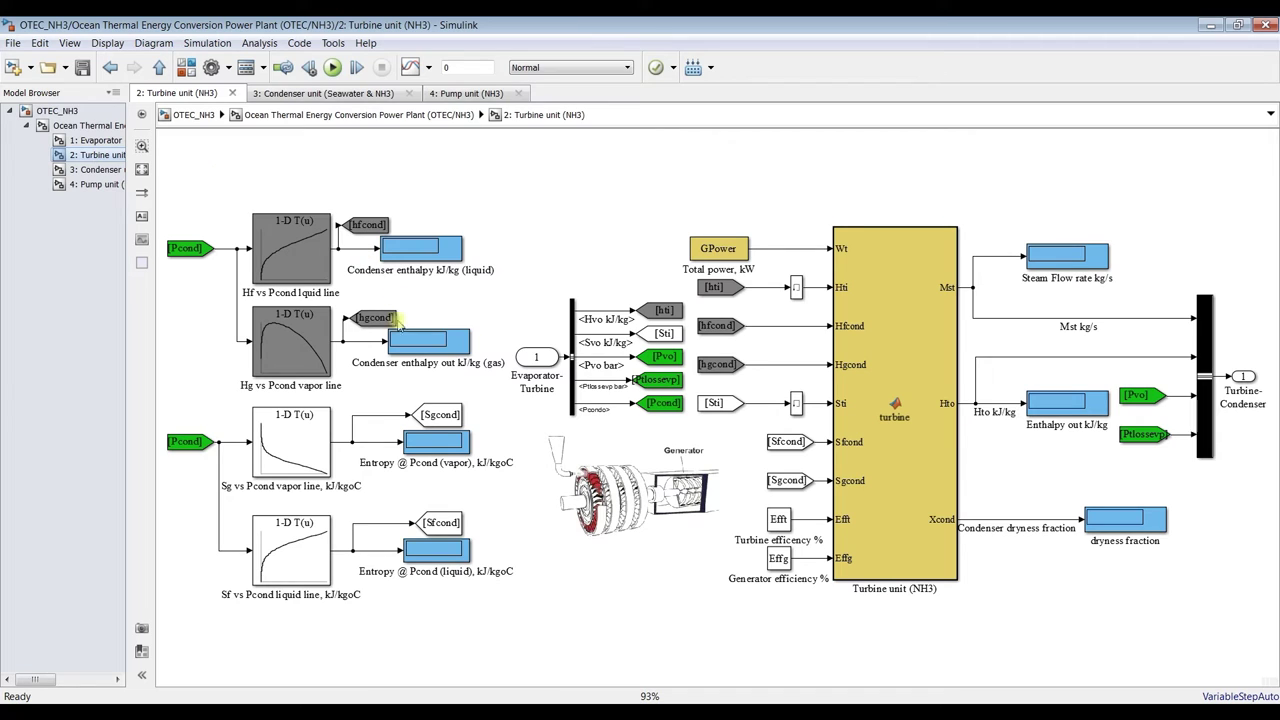
pyautogui.scroll(5, 1060, 322)
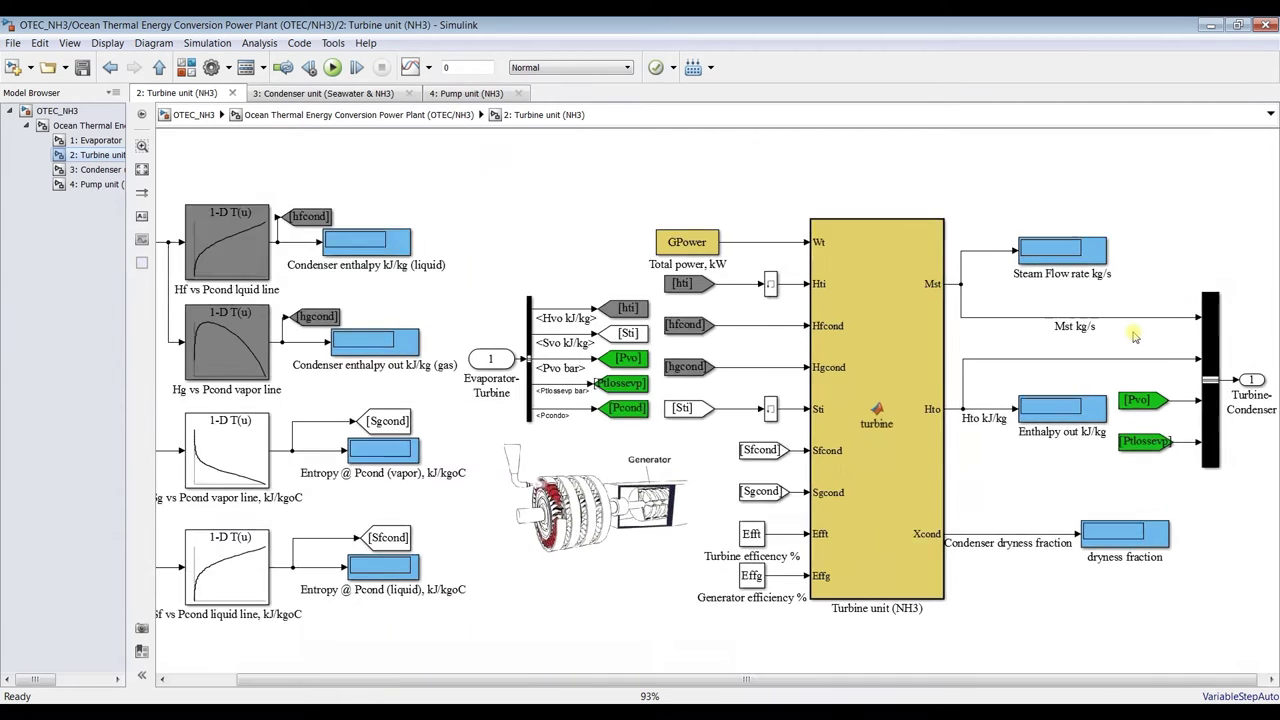
pyautogui.click(929, 308)
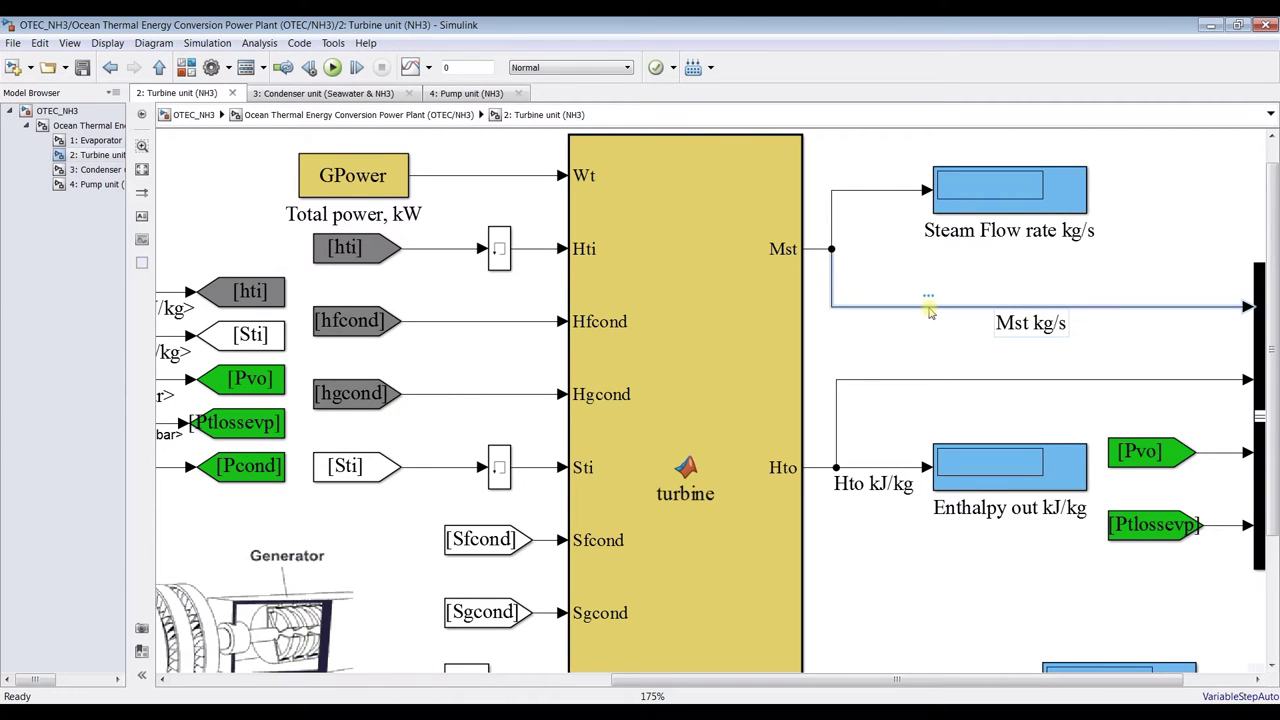
pyautogui.click(429, 67)
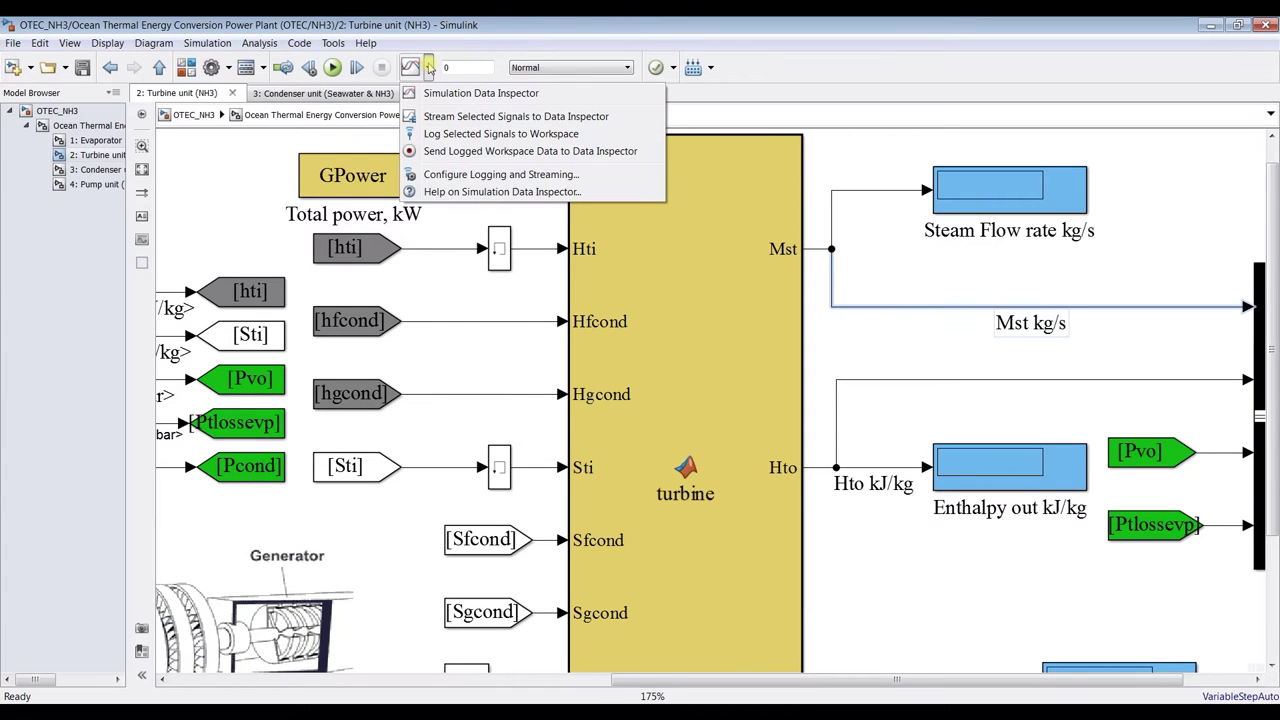
pyautogui.click(477, 117)
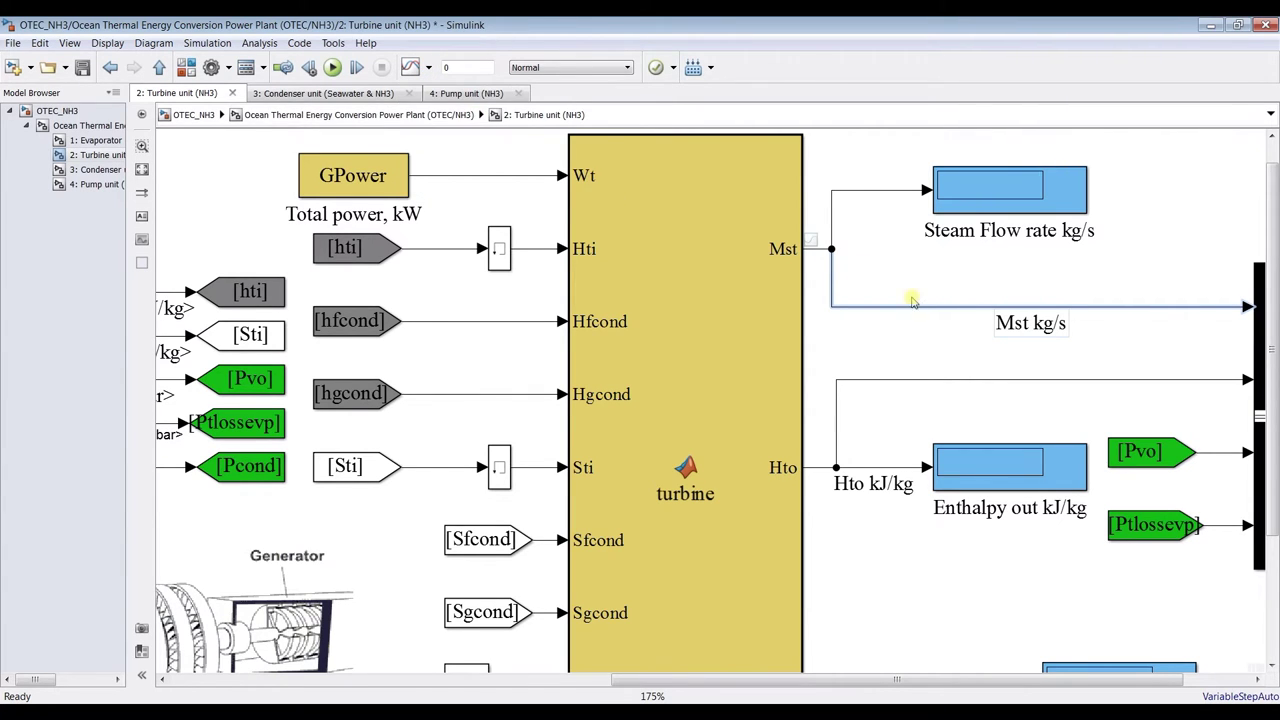
# Stream the turbine's Hto outlet enthalpy signal to the Simulation Data Inspector
pyautogui.click(812, 467)
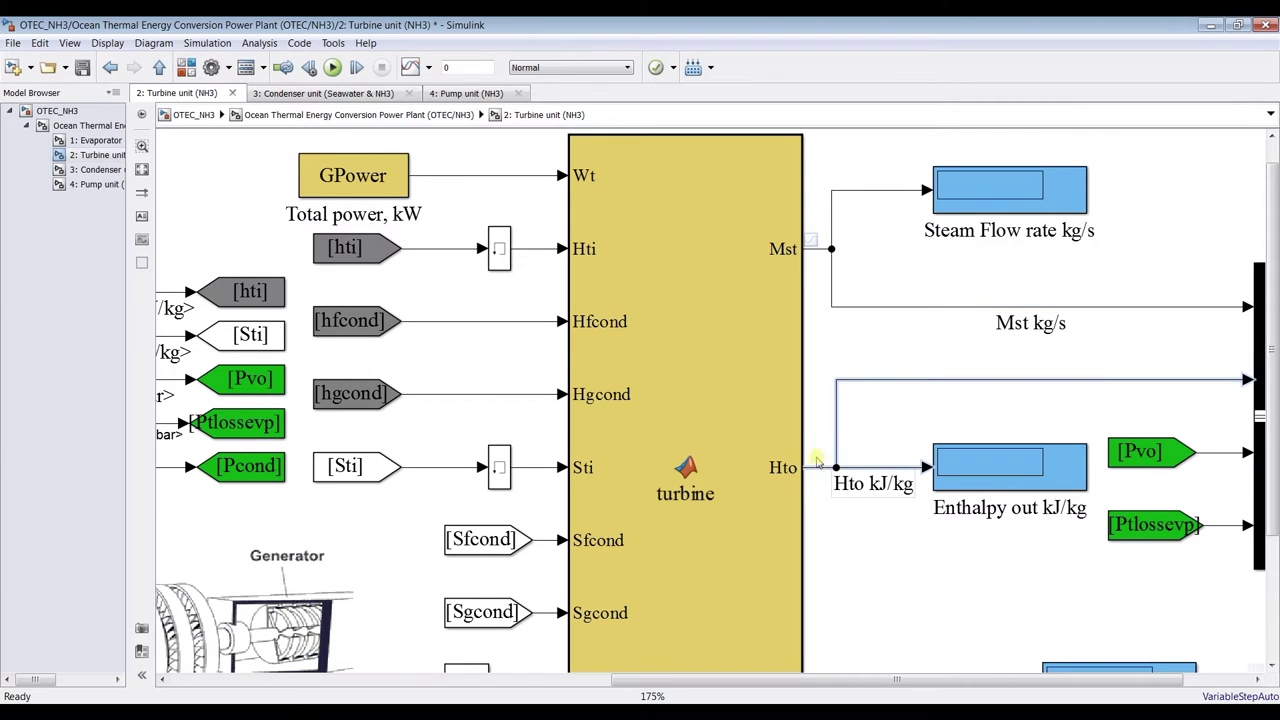
pyautogui.click(841, 440)
pyautogui.scroll(3, 818, 232)
pyautogui.scroll(3, 818, 232)
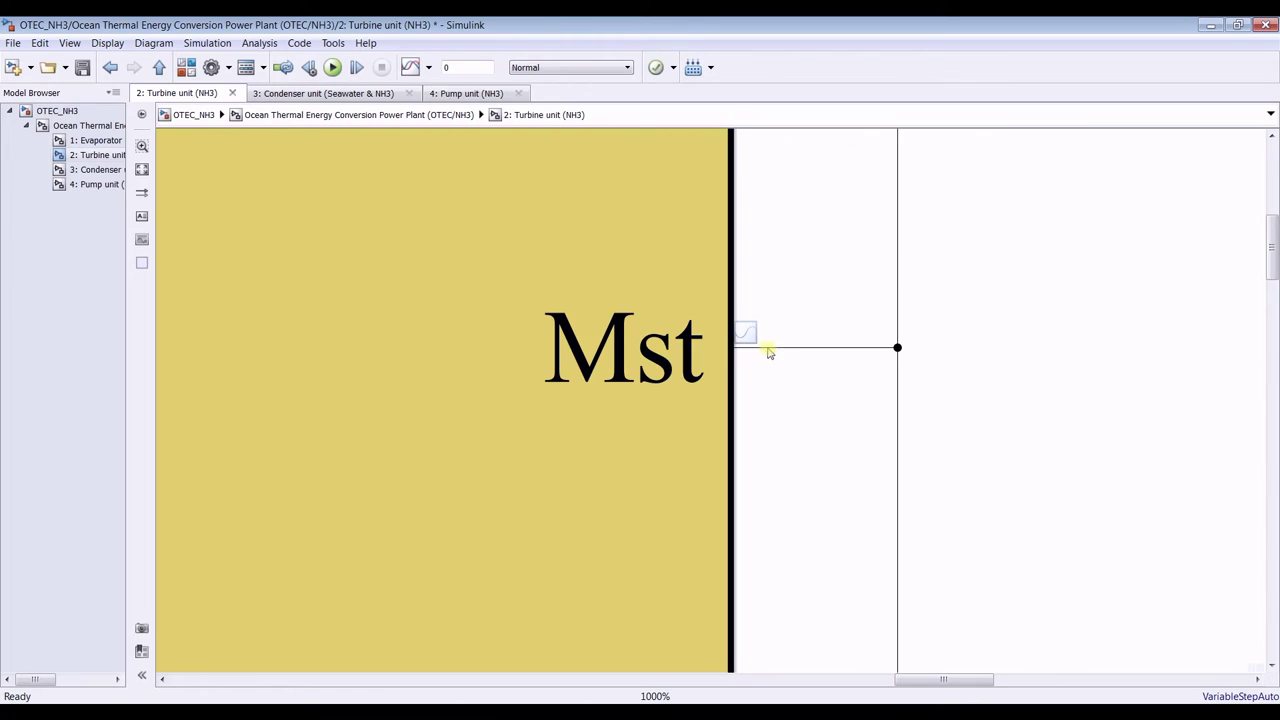
pyautogui.scroll(-3, 797, 414)
pyautogui.scroll(-6, 797, 414)
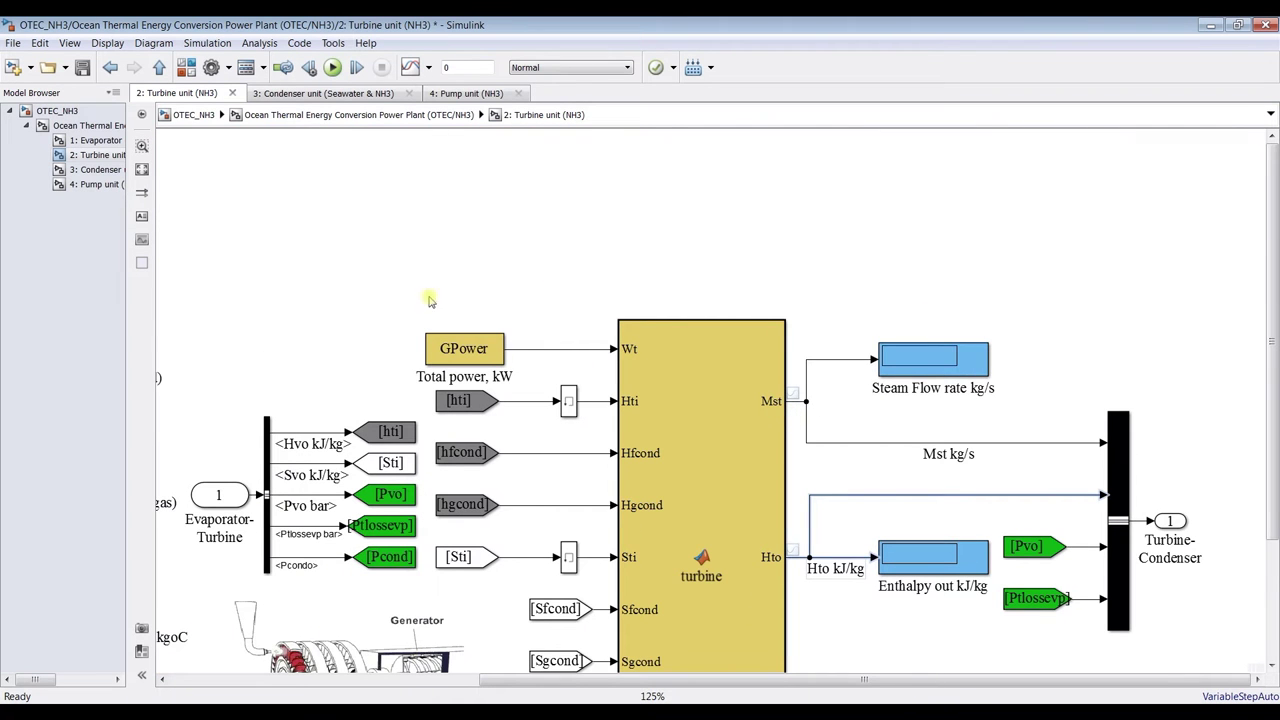
# In the Condenser unit subsystem, stream the Qcond thermal power and Ptlosscond pressure loss signals to the Simulation Data Inspector
pyautogui.click(95, 169)
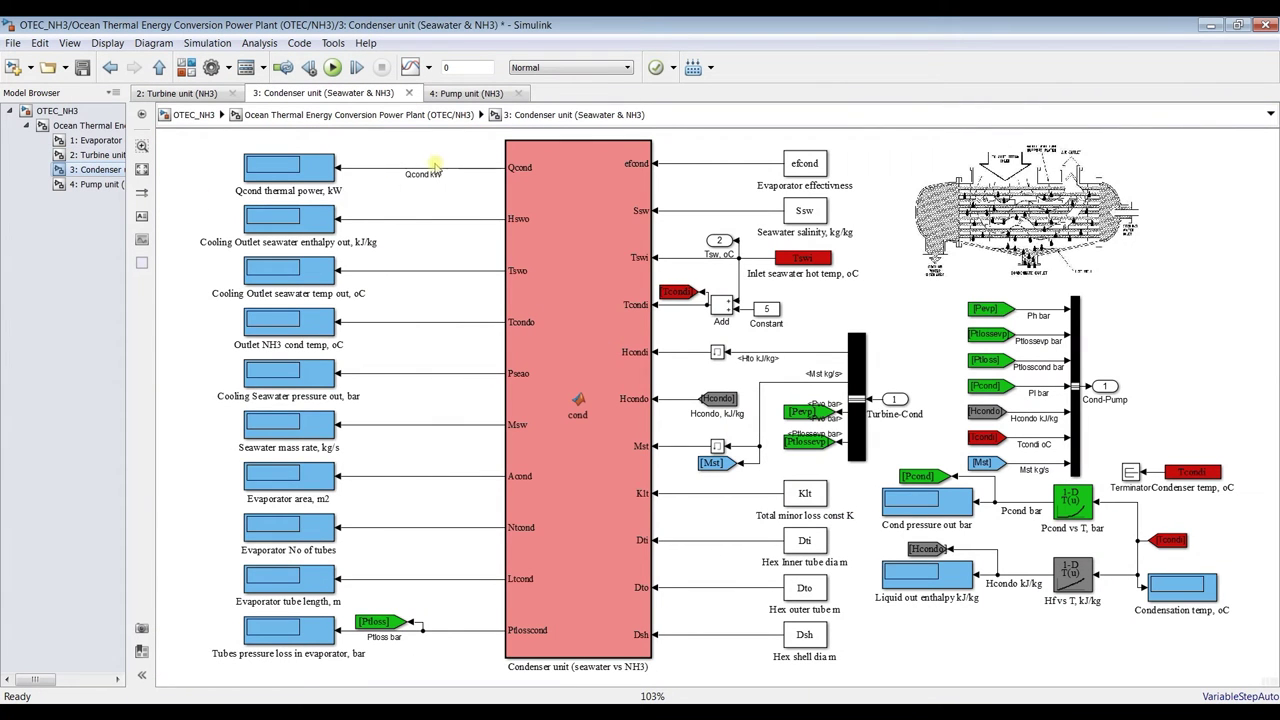
pyautogui.click(378, 168)
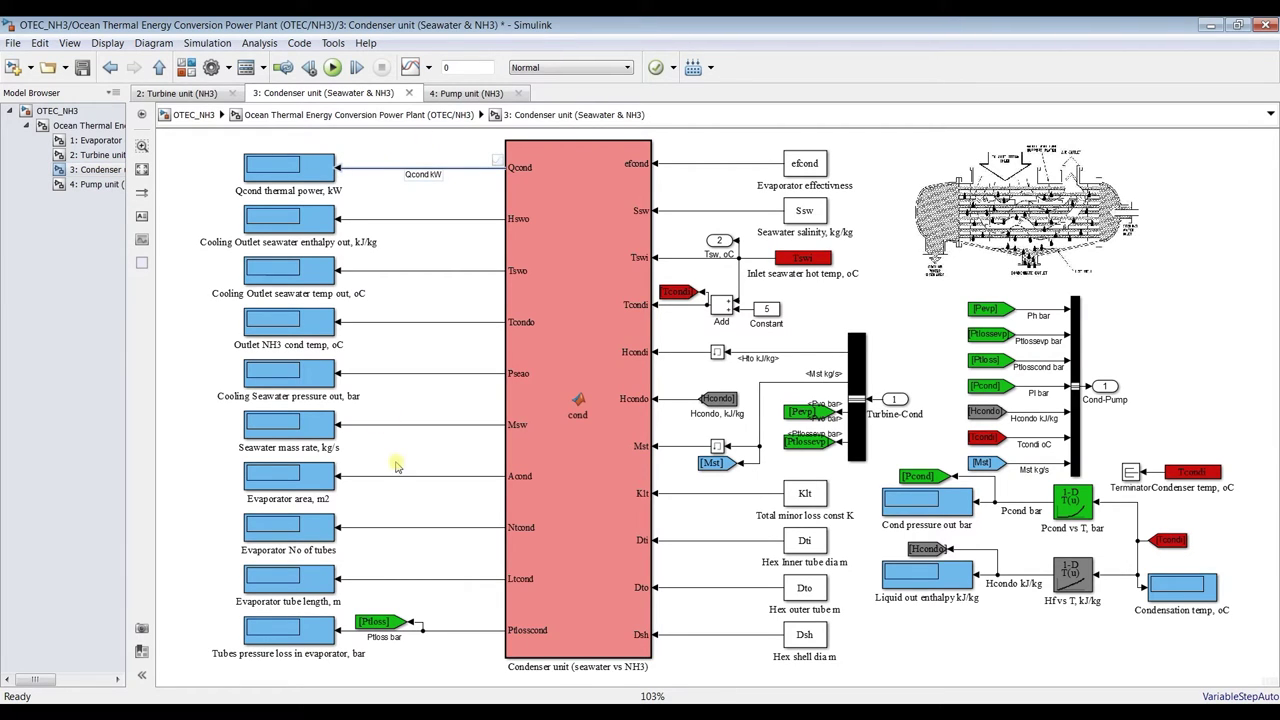
pyautogui.click(444, 631)
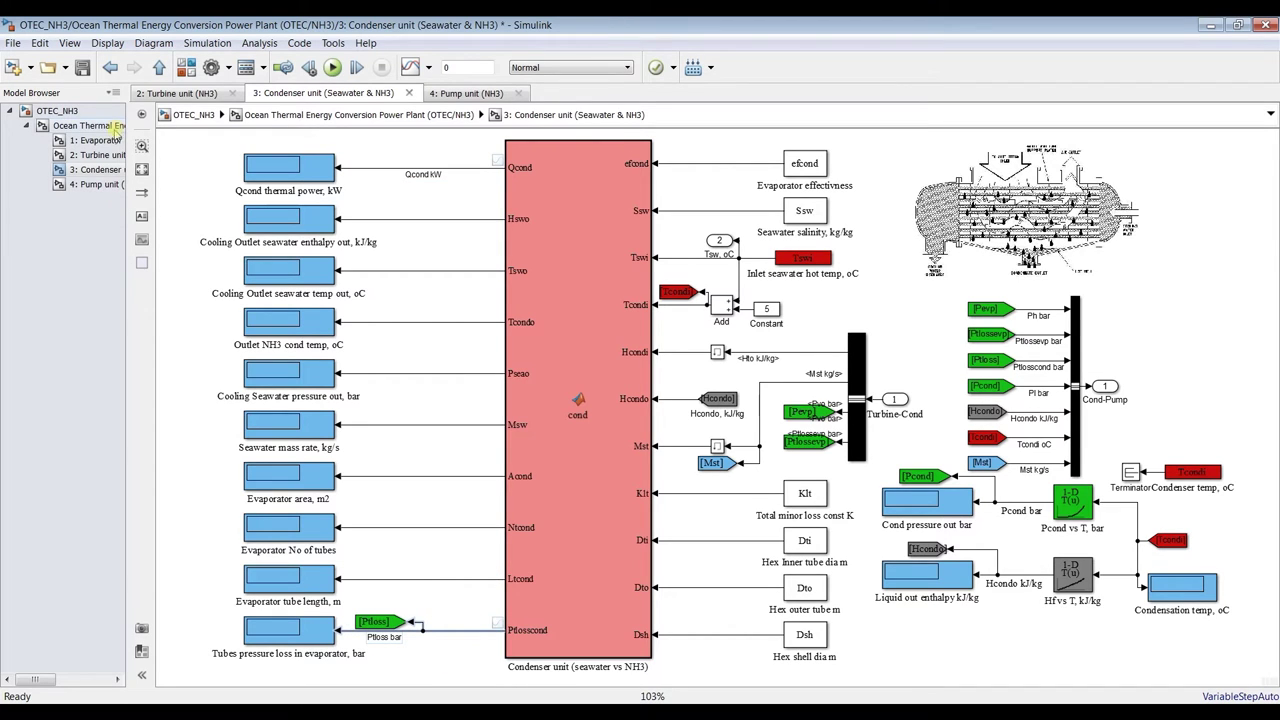
# In the Pump unit subsystem, stream the Wp pump work and Hpo outlet enthalpy signals to the Simulation Data Inspector
pyautogui.click(95, 185)
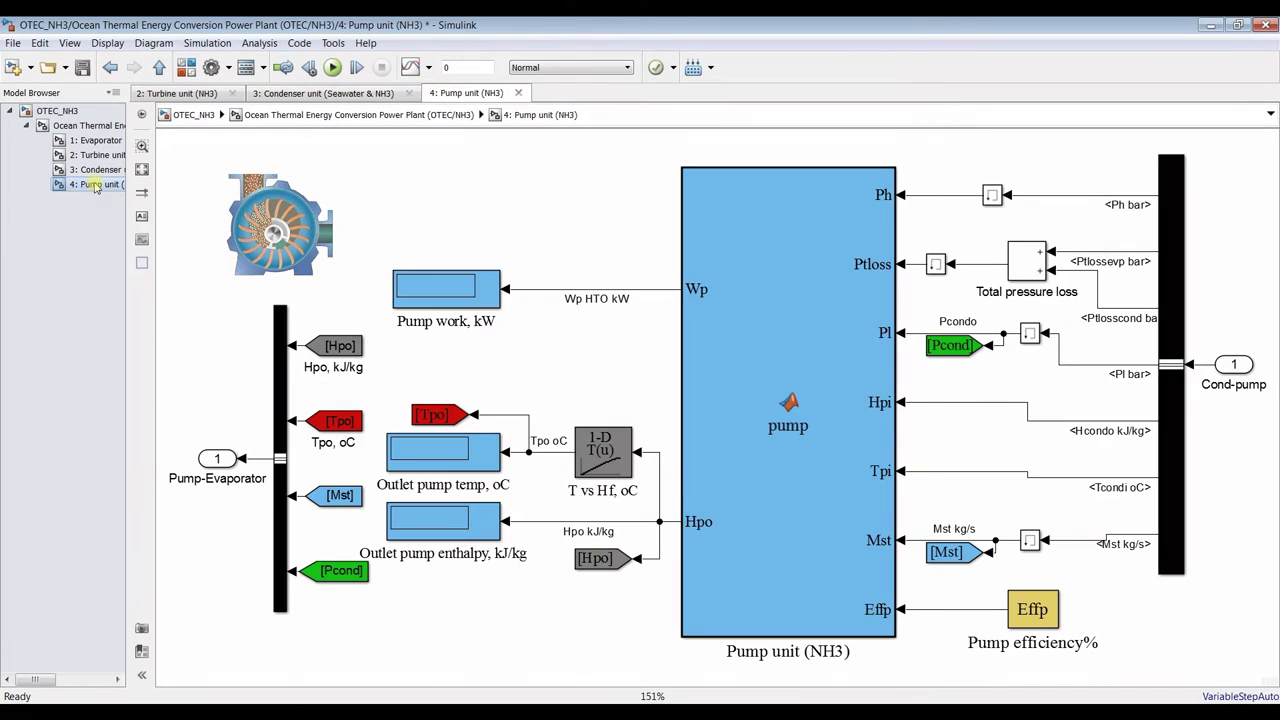
pyautogui.click(548, 291)
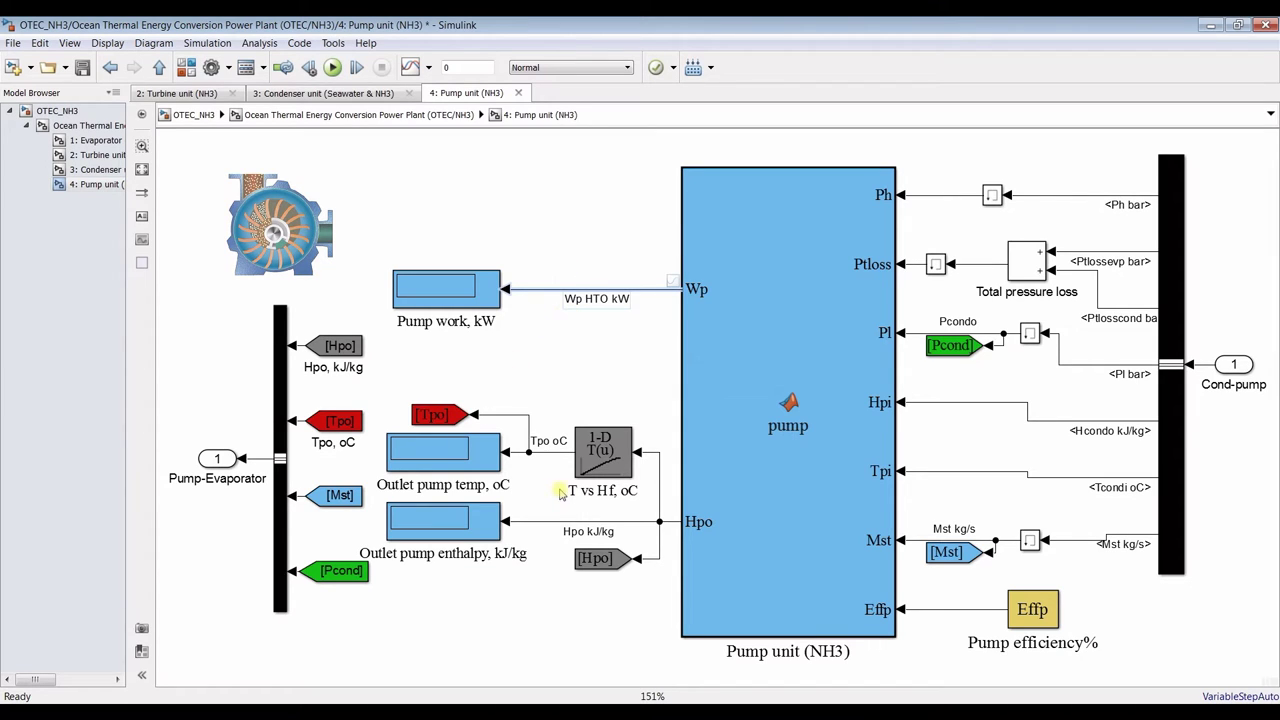
pyautogui.click(549, 522)
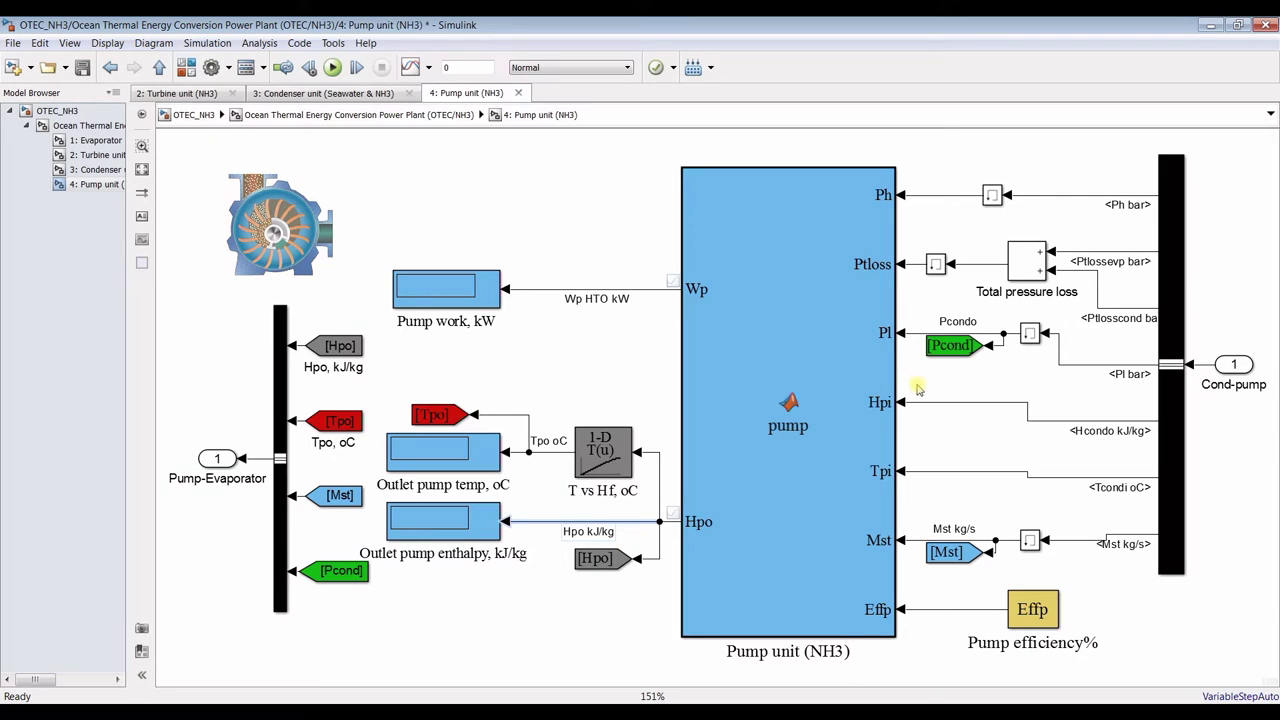
# In the Evaporator unit subsystem, stream the Qhev thermal power signal to the Simulation Data Inspector
pyautogui.click(84, 141)
pyautogui.click(328, 180)
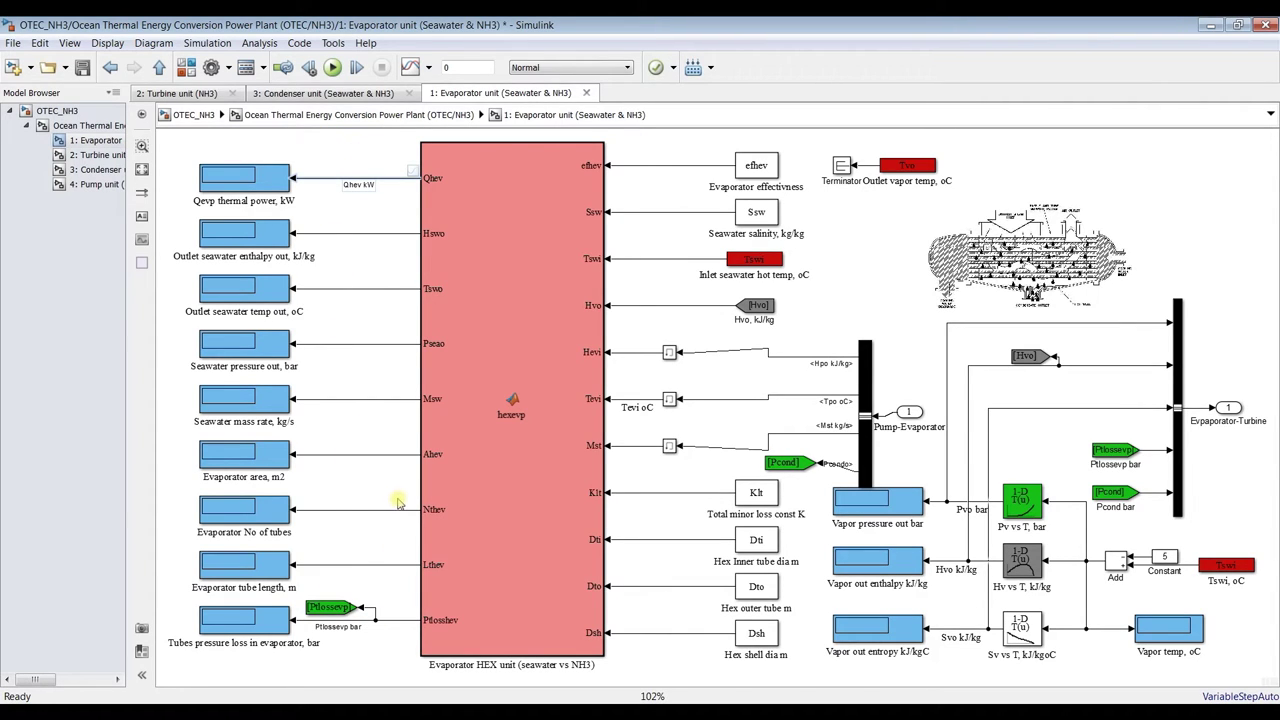
# Check the Turbine unit's streamed signals, then save the model and run the simulation from the plant-level diagram
pyautogui.click(83, 159)
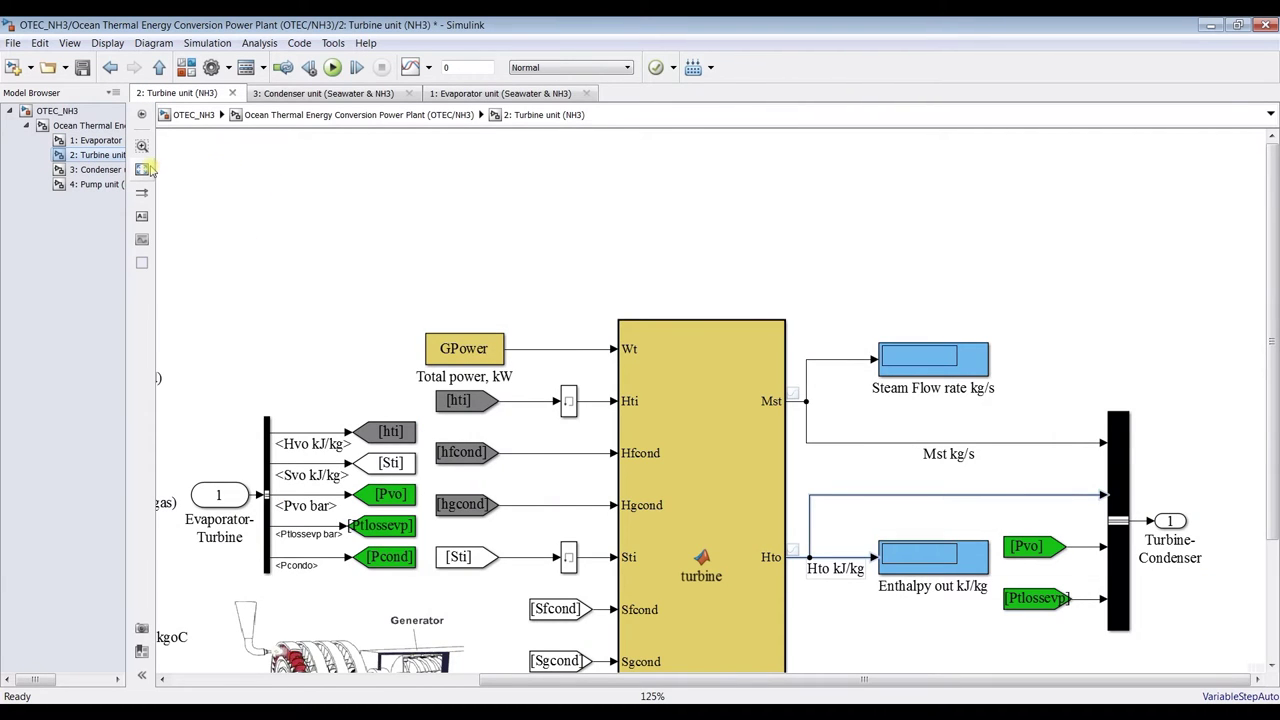
pyautogui.click(146, 170)
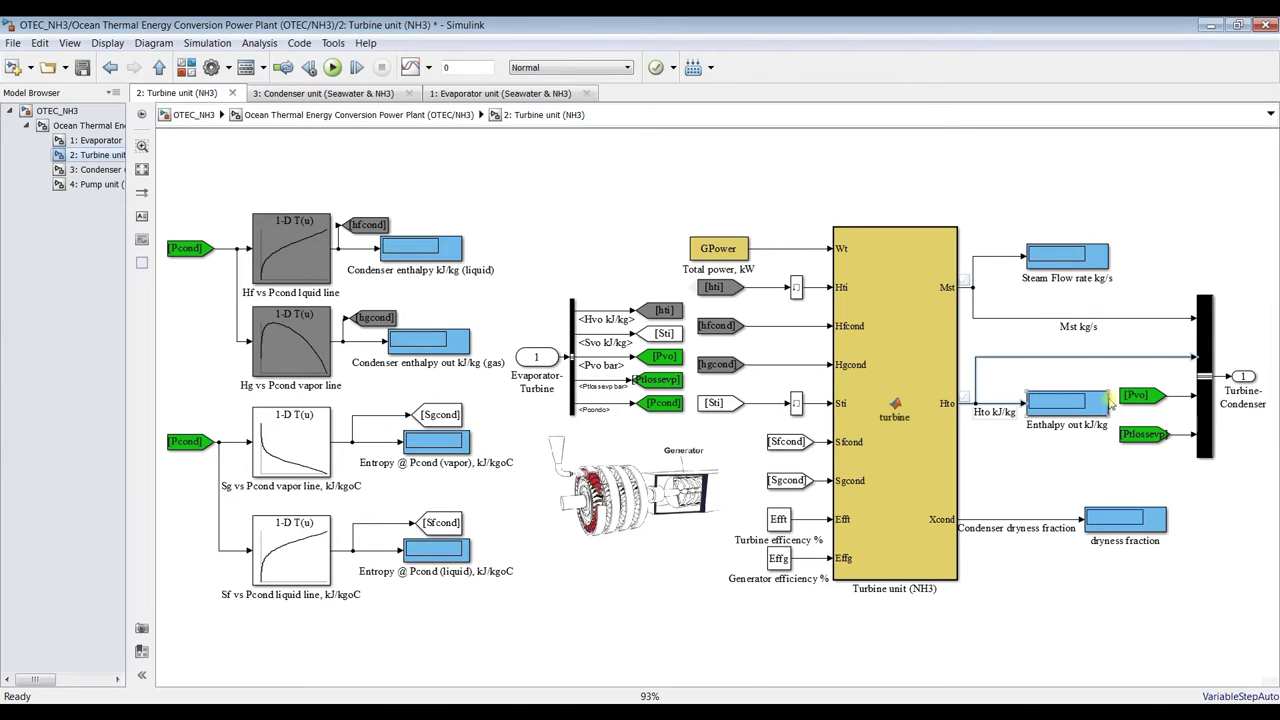
pyautogui.click(86, 126)
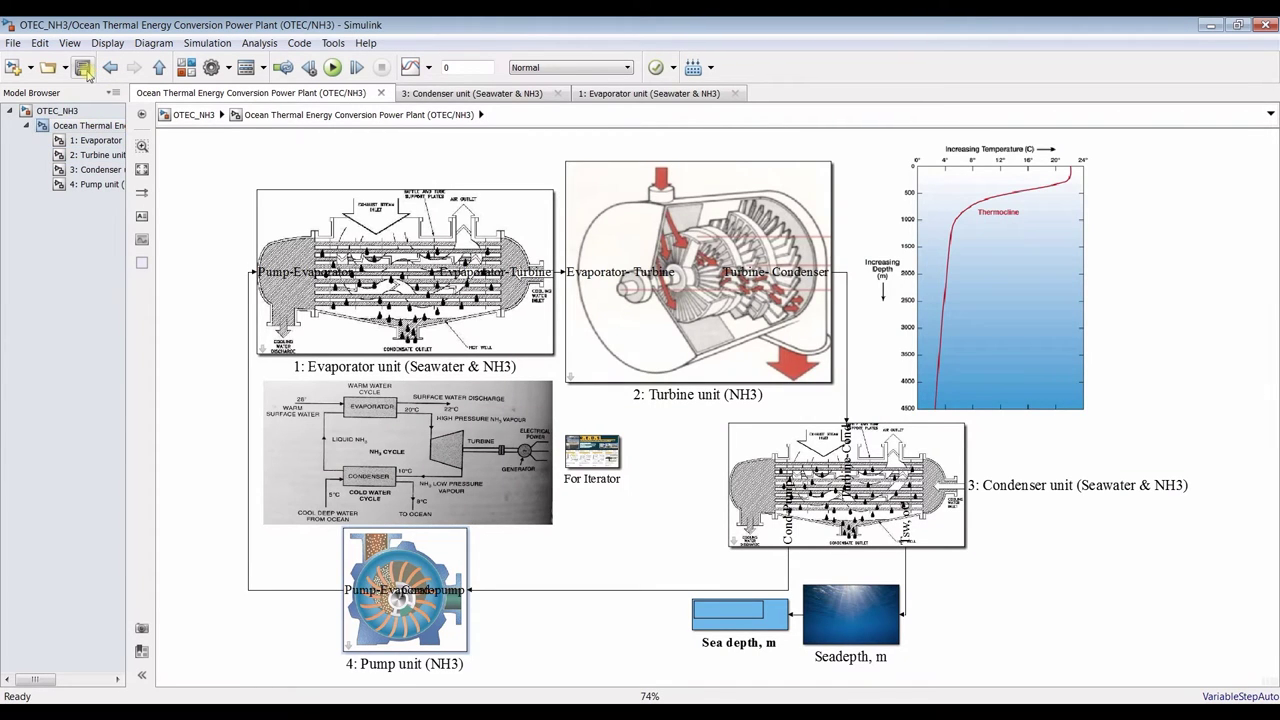
pyautogui.click(334, 67)
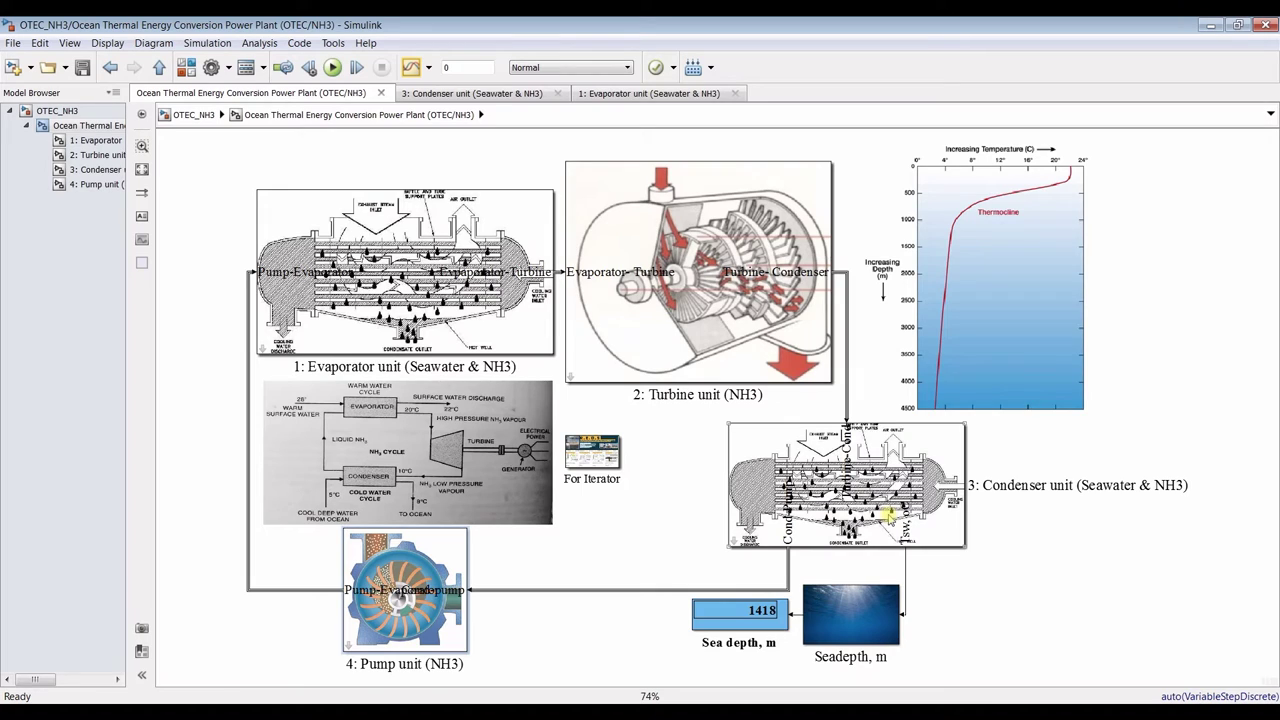
# Compare the computed sea depth with the thermocline chart of temperature against ocean depth
pyautogui.click(760, 628)
pyautogui.click(950, 168)
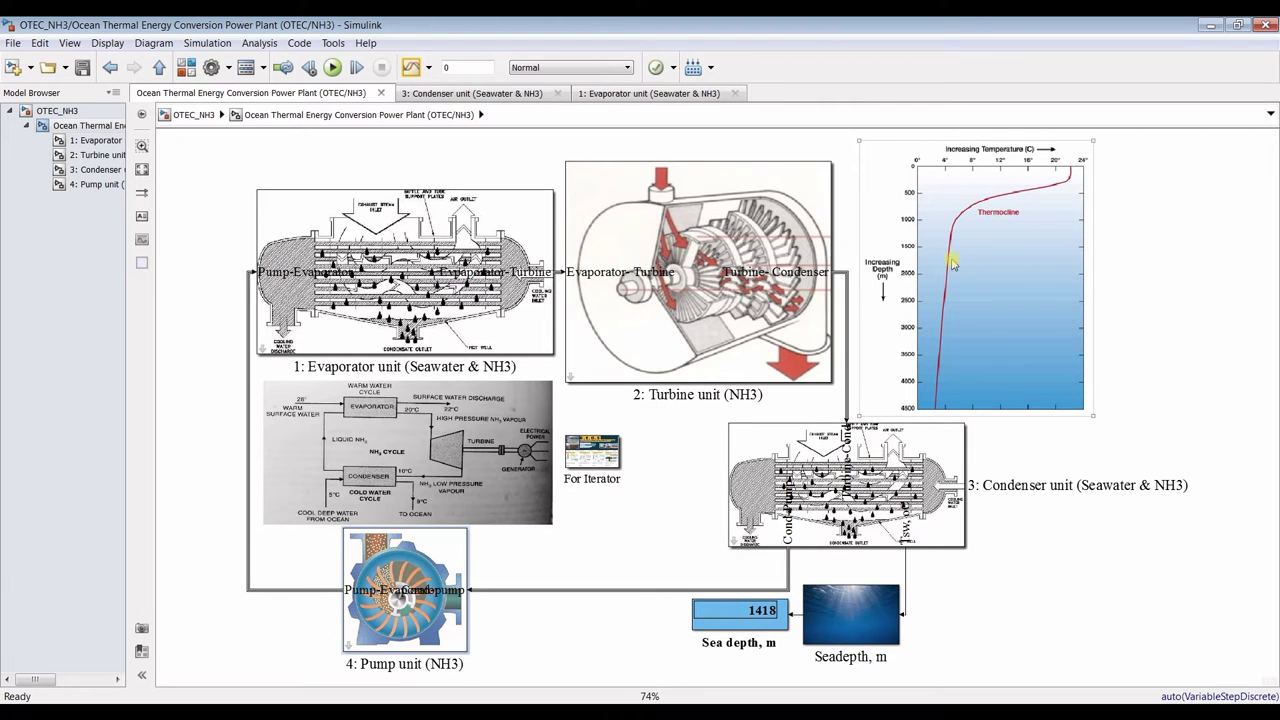
pyautogui.scroll(5, 945, 172)
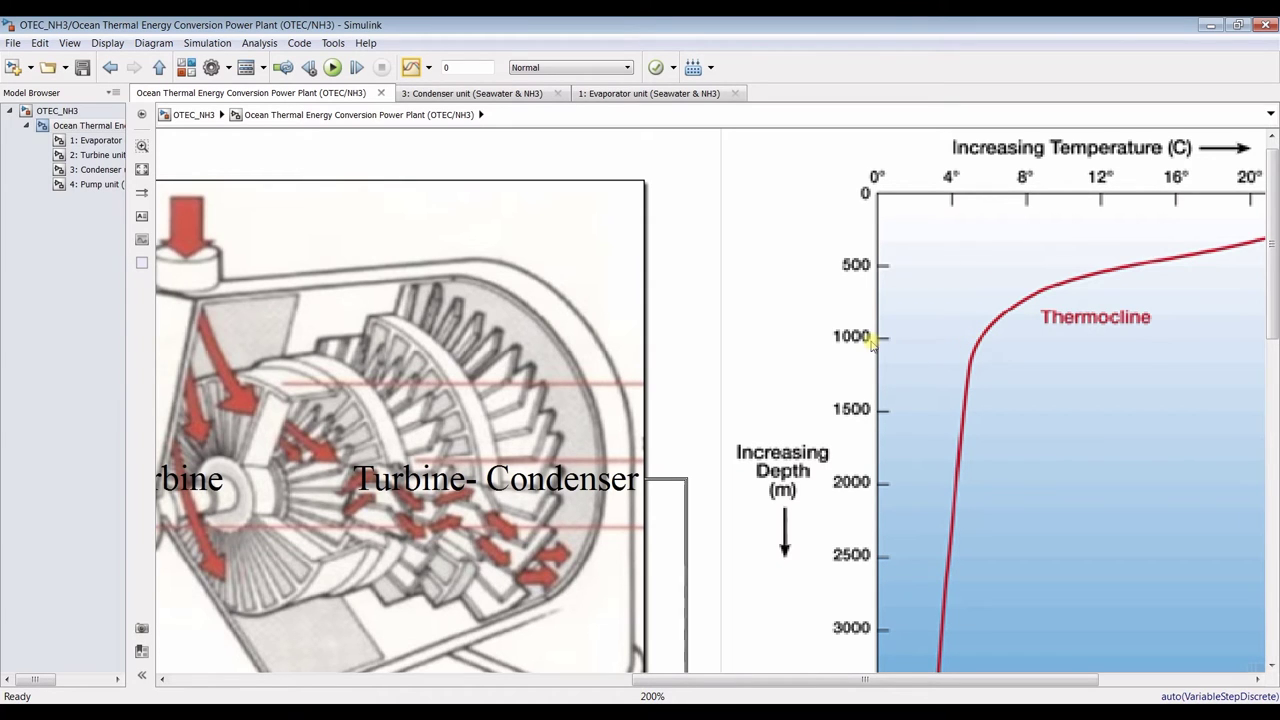
pyautogui.scroll(-3, 985, 341)
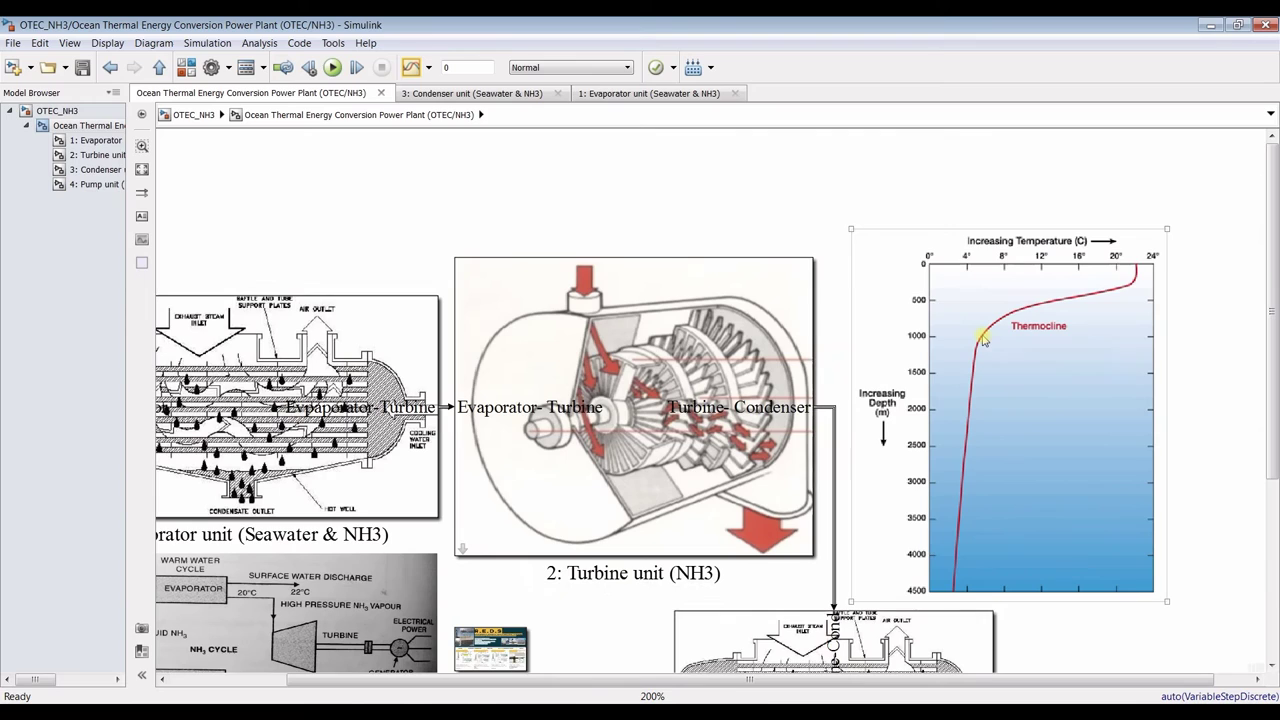
pyautogui.click(141, 169)
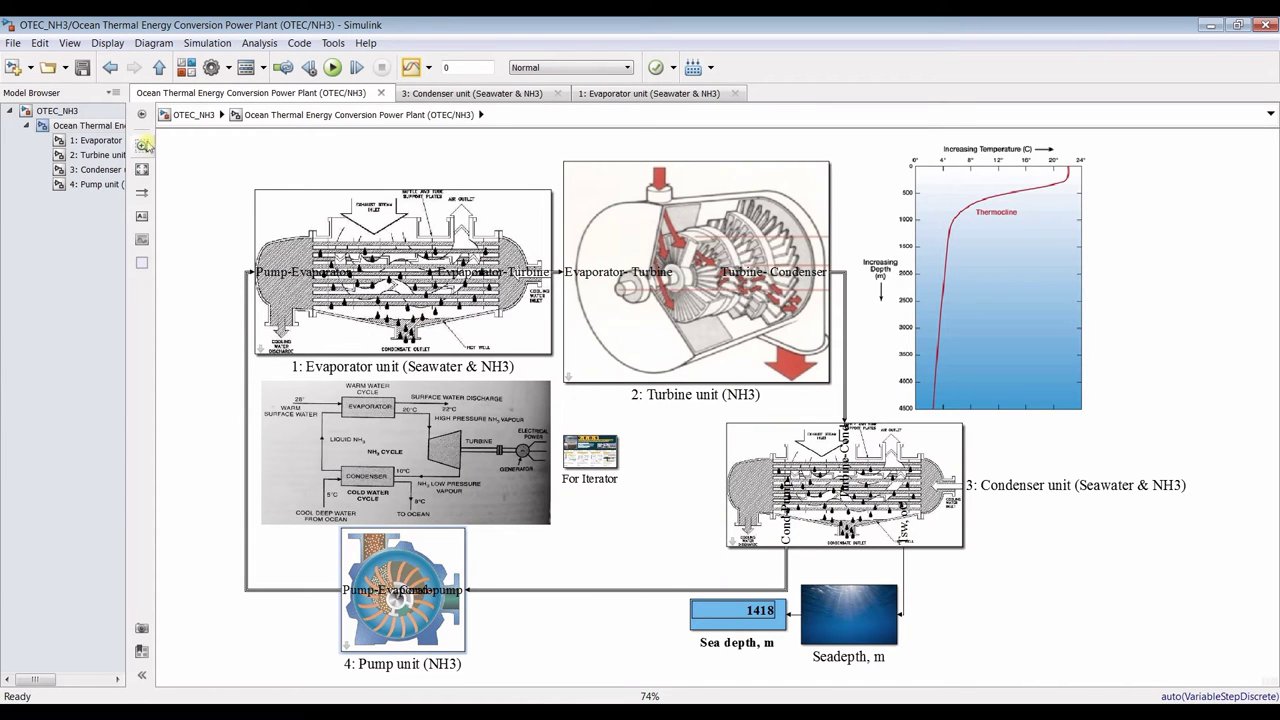
# Examine the Evaporator unit's simulated outputs, including thermal power, seawater enthalpy, outlet temperature, pressure and mass rate
pyautogui.click(90, 141)
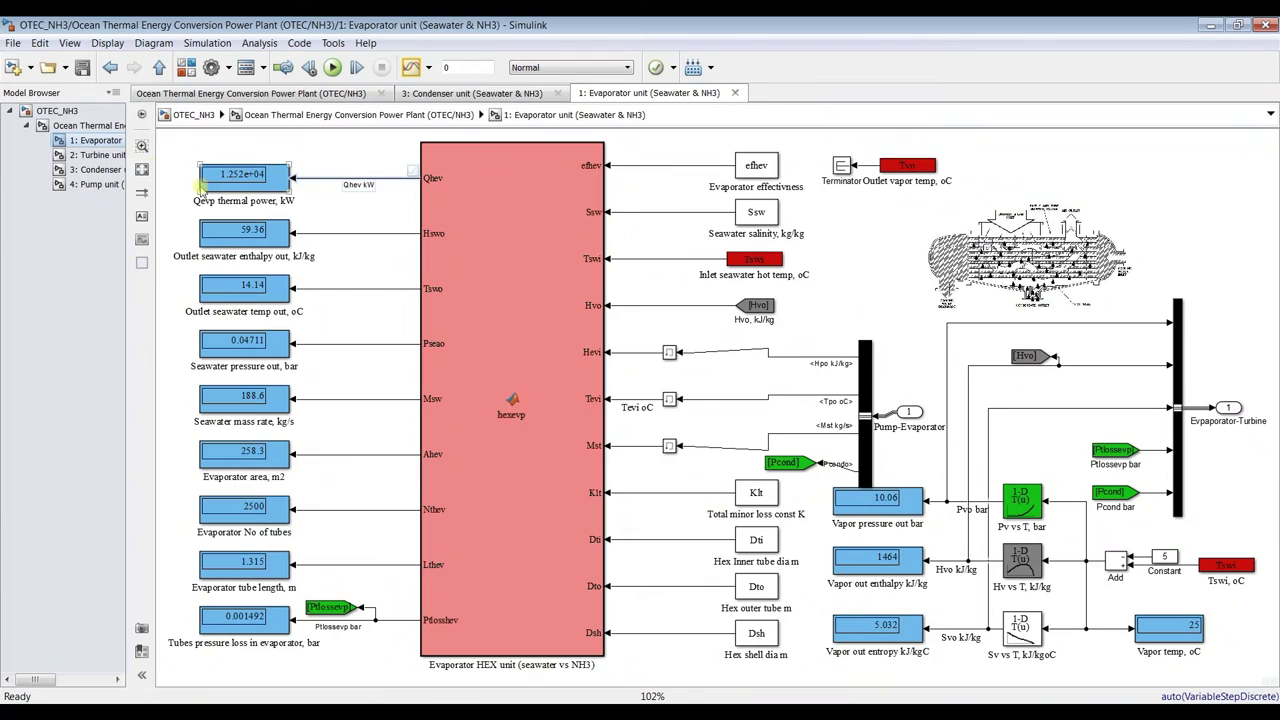
pyautogui.scroll(-1, 937, 233)
pyautogui.scroll(4, 314, 165)
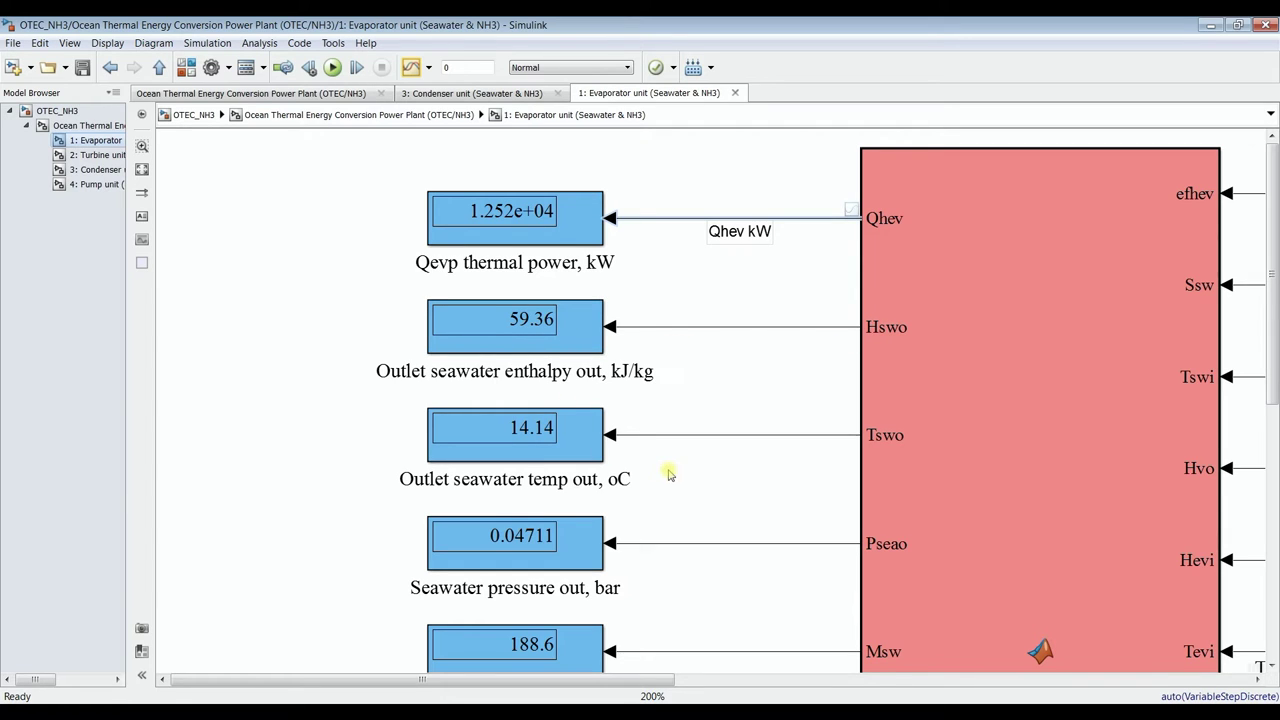
pyautogui.click(512, 442)
pyautogui.scroll(-1, 497, 428)
pyautogui.moveTo(1273, 405); pyautogui.dragTo(1273, 483)
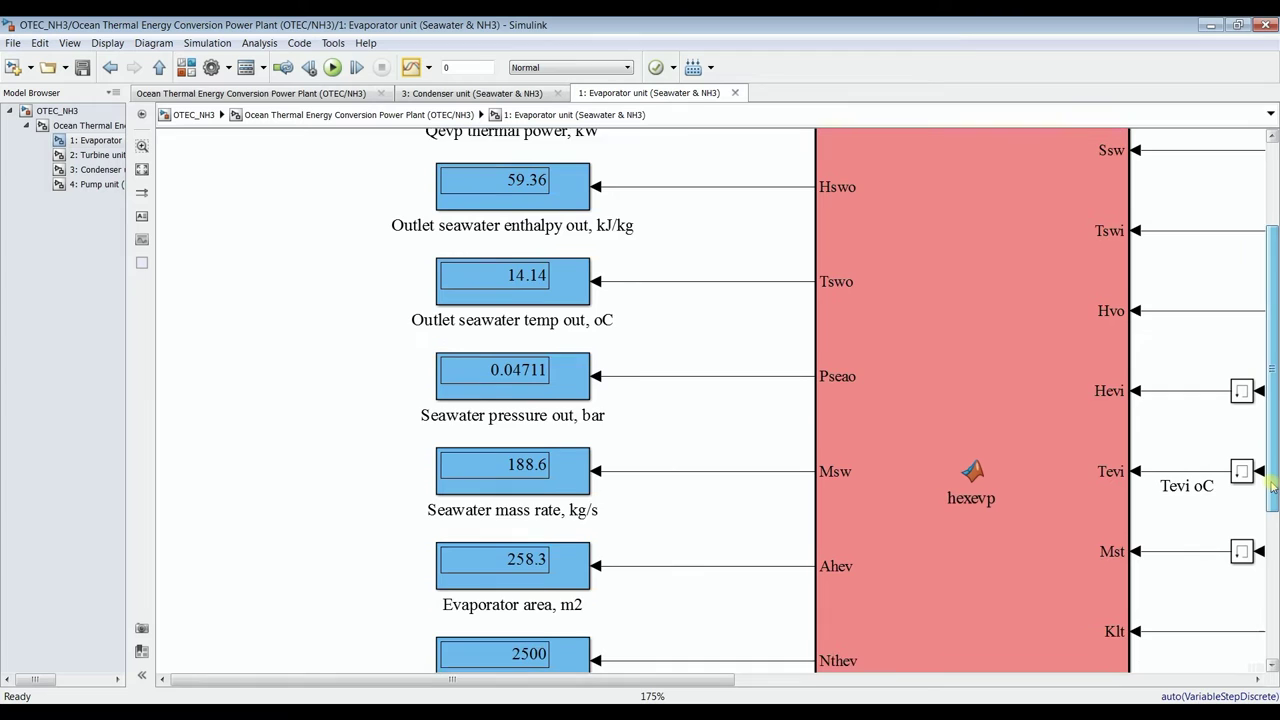
# Compare the top-level OTEC cycle schematic with the Evaporator unit's seawater, area and tube results
pyautogui.click(92, 125)
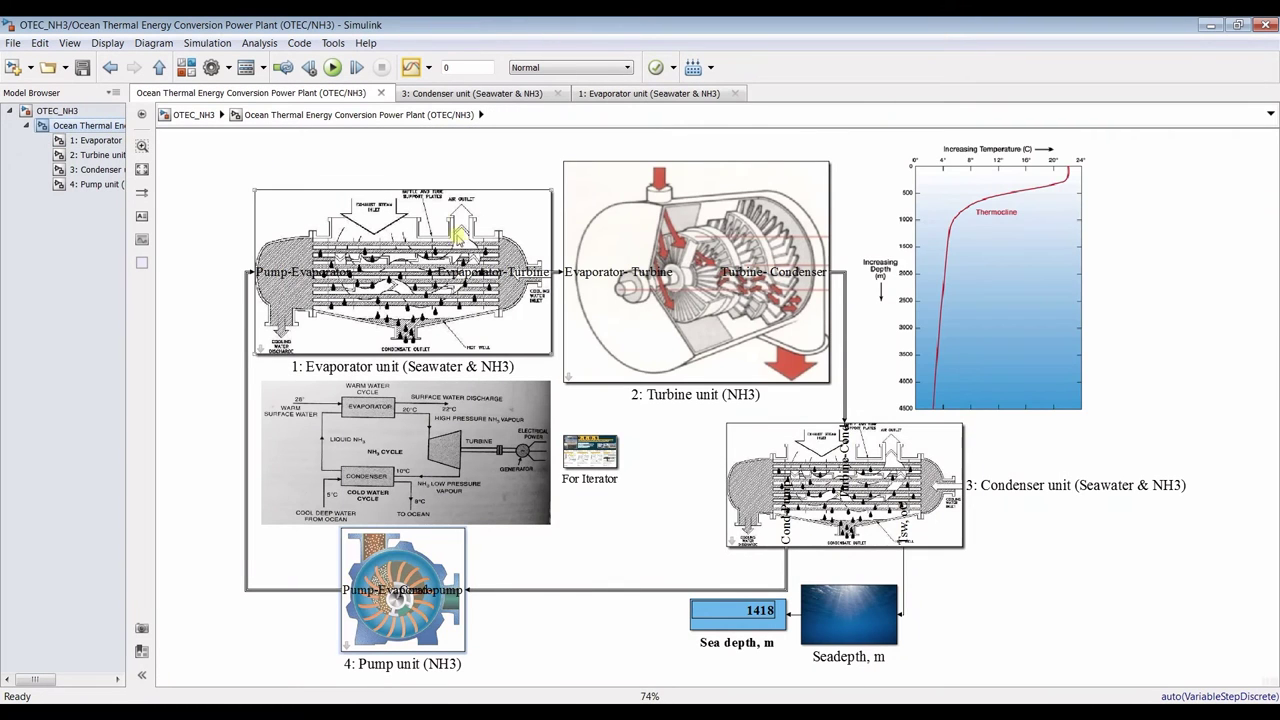
pyautogui.click(56, 111)
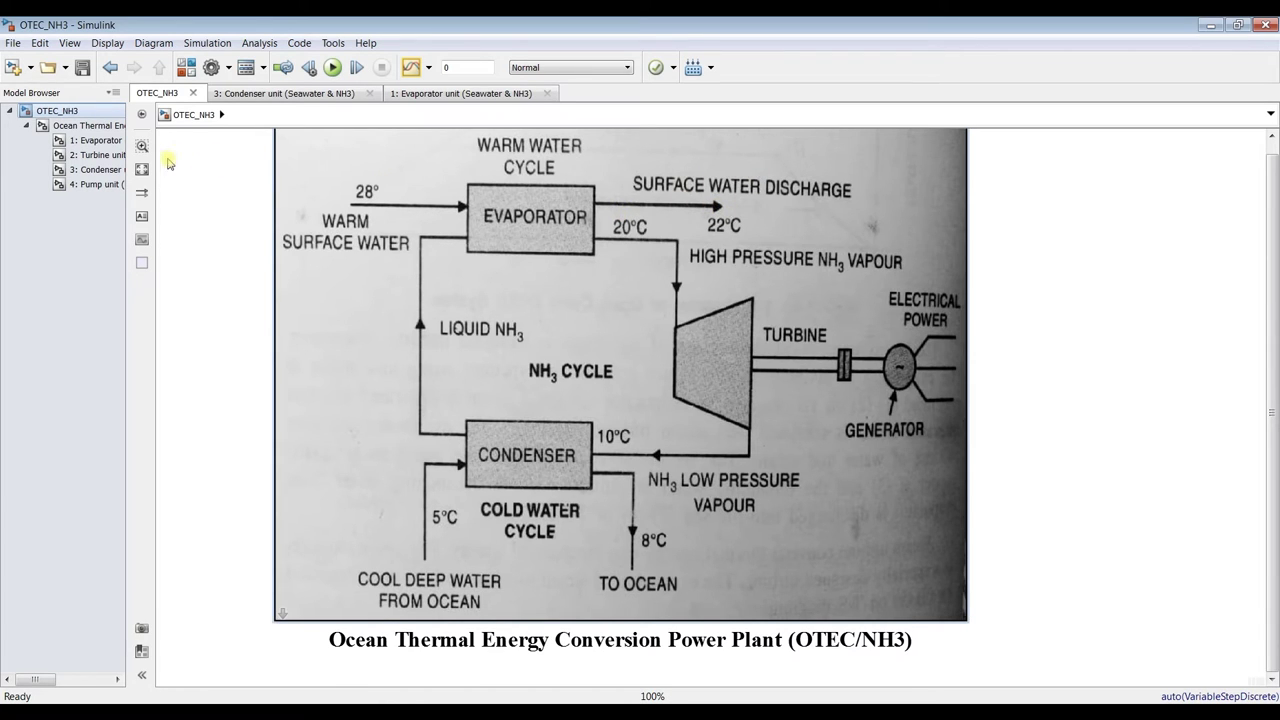
pyautogui.click(84, 145)
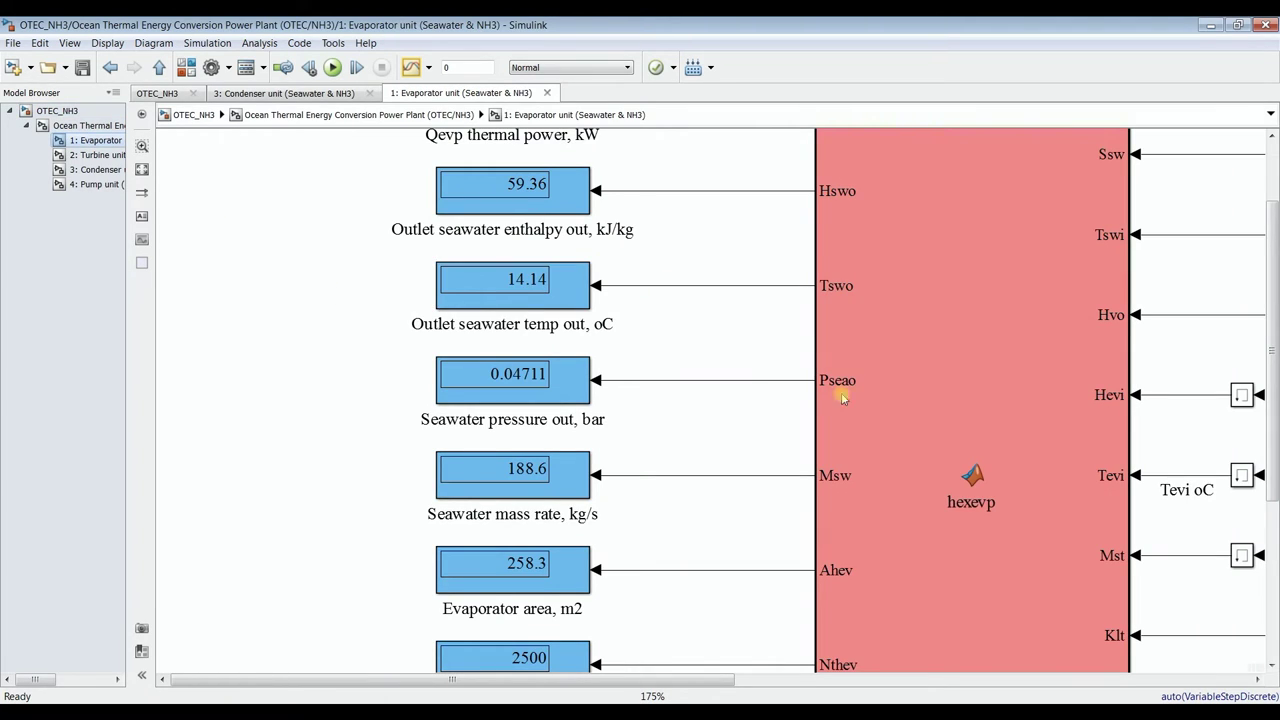
pyautogui.moveTo(1277, 372); pyautogui.dragTo(1276, 450)
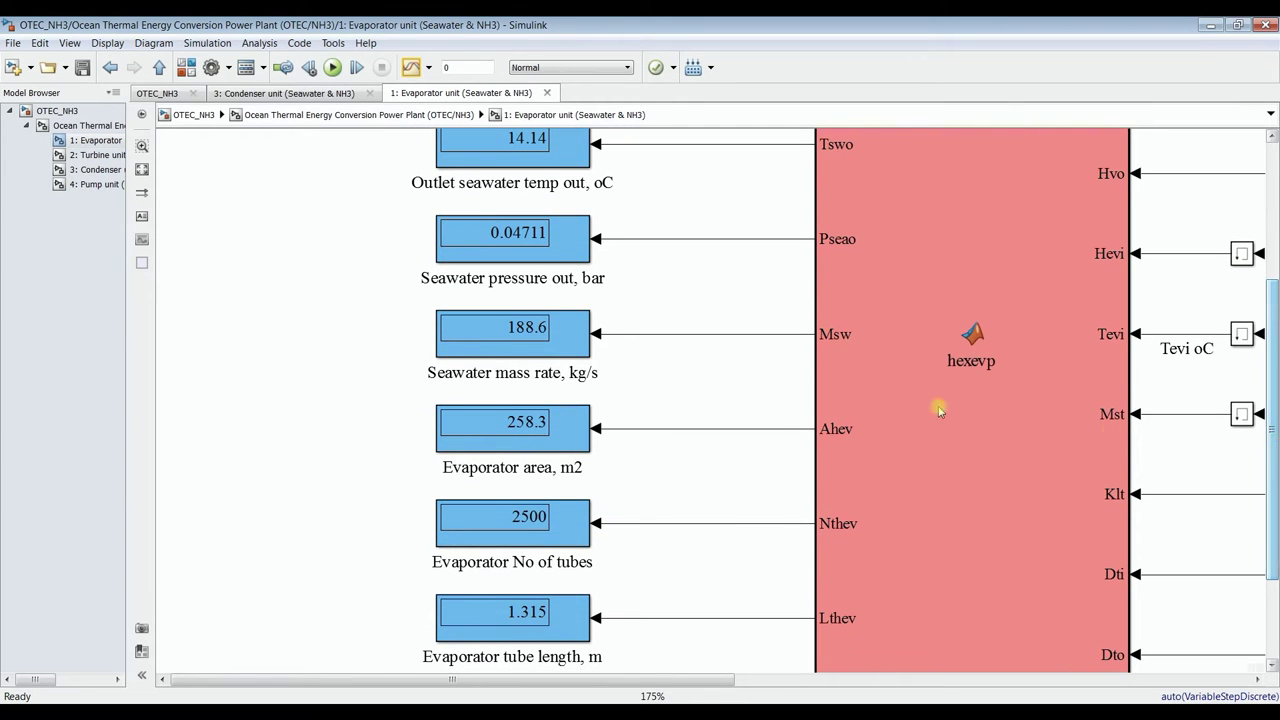
pyautogui.click(540, 345)
# Label the evaporator's Msw output signal "Msw kg/s", place the label below its line, and stream it to the Simulation Data Inspector
pyautogui.moveTo(1275, 474); pyautogui.dragTo(1275, 490)
pyautogui.doubleClick(691, 286)
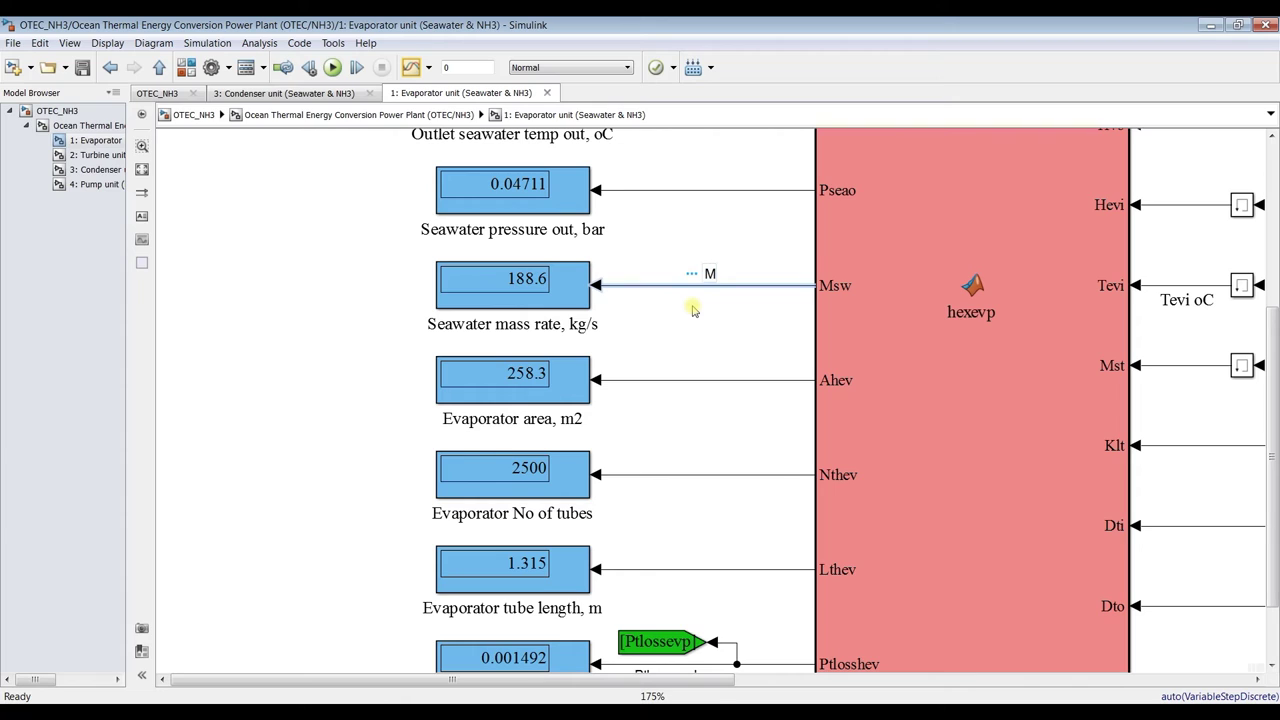
pyautogui.write('Msw kg/s')
pyautogui.click(699, 313)
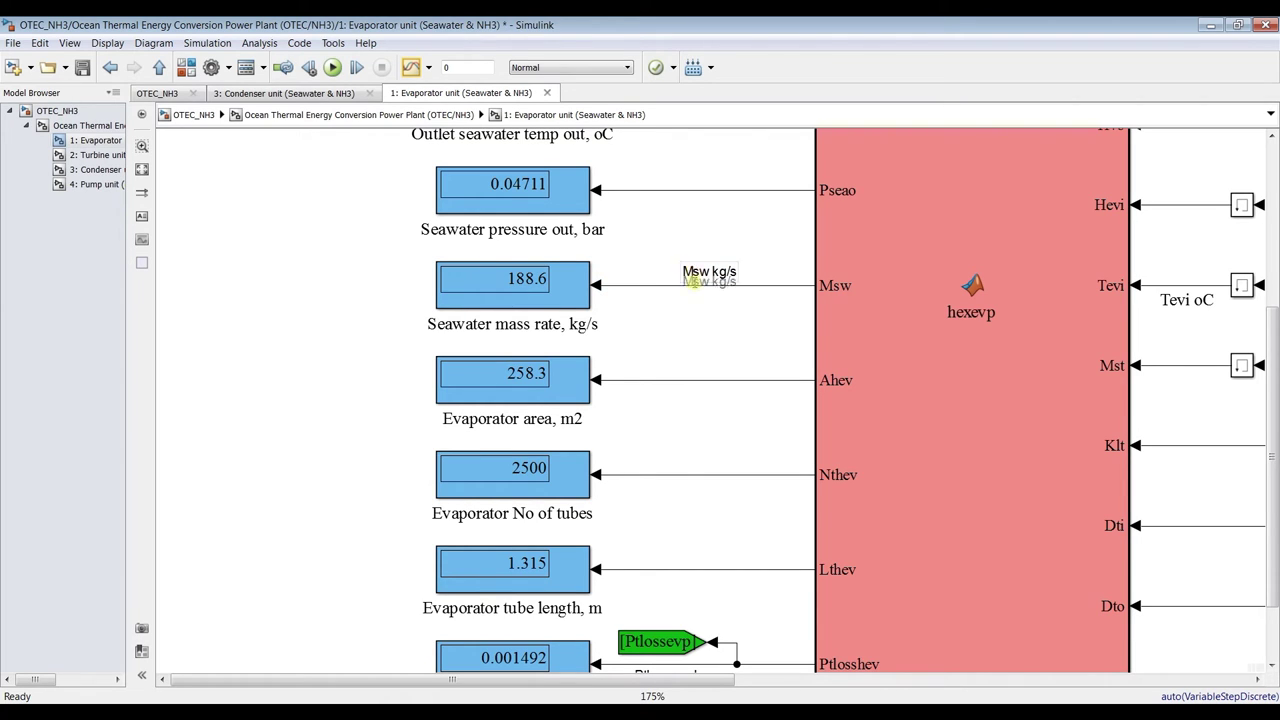
pyautogui.moveTo(693, 271); pyautogui.dragTo(712, 372)
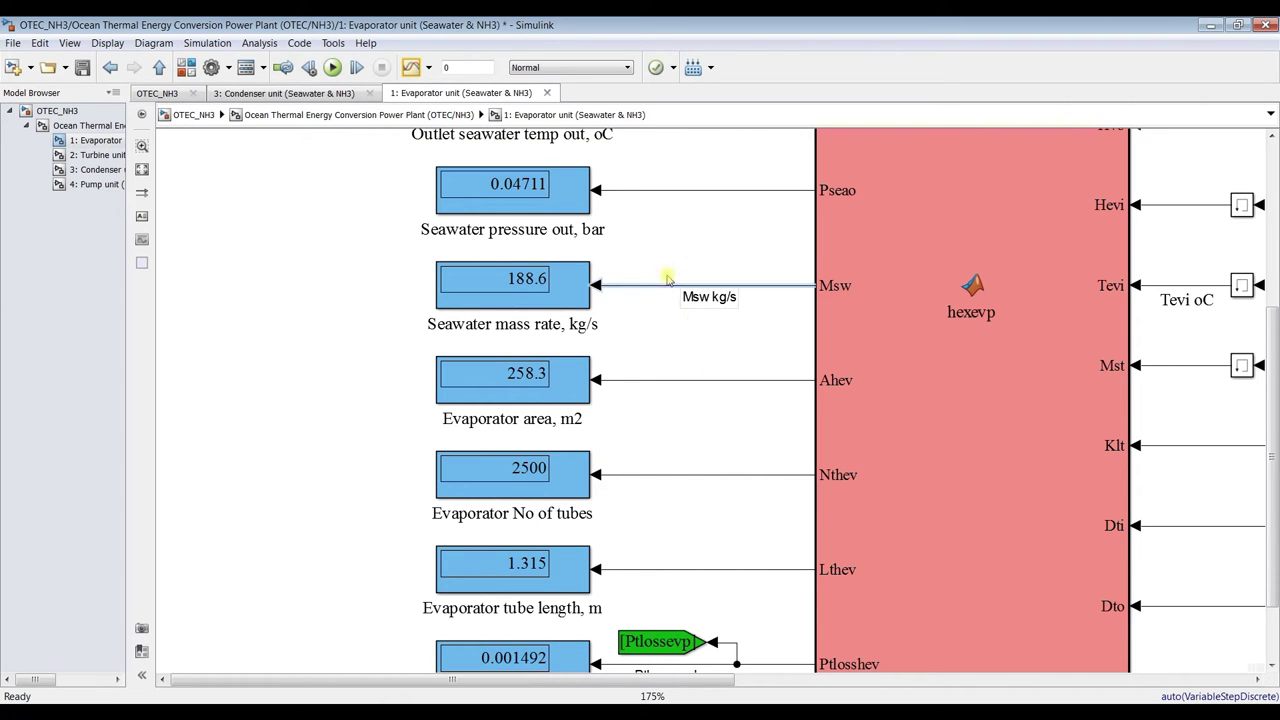
pyautogui.moveTo(1276, 428); pyautogui.dragTo(1274, 478)
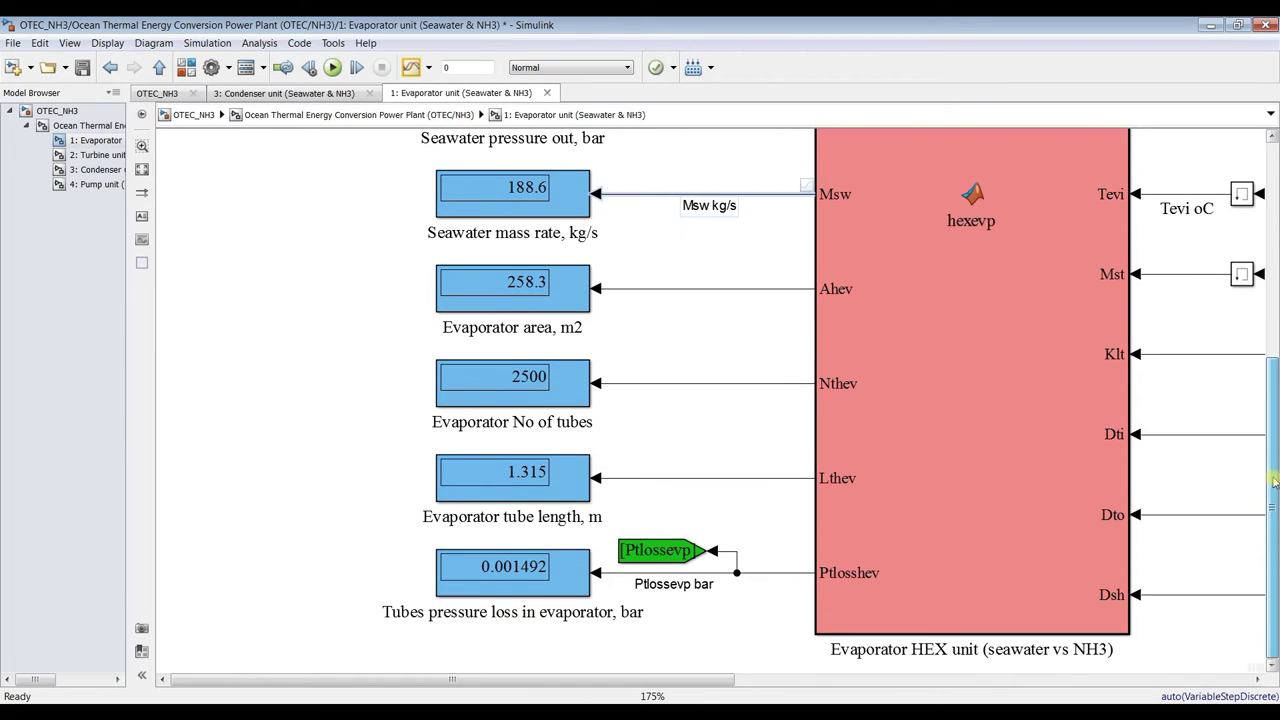
# Label the evaporator's Tswo output signal "Tswo oC" and stream it to the Simulation Data Inspector
pyautogui.moveTo(1274, 482); pyautogui.dragTo(1274, 262)
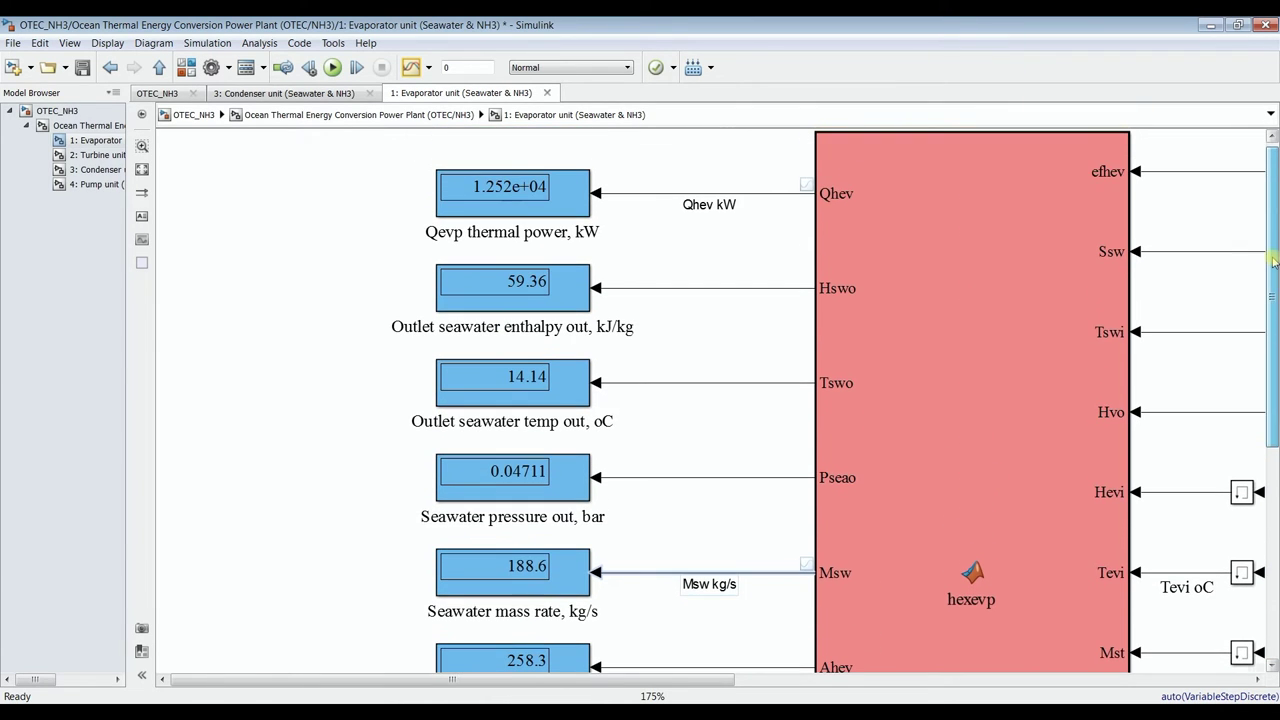
pyautogui.click(716, 384)
pyautogui.click(730, 360)
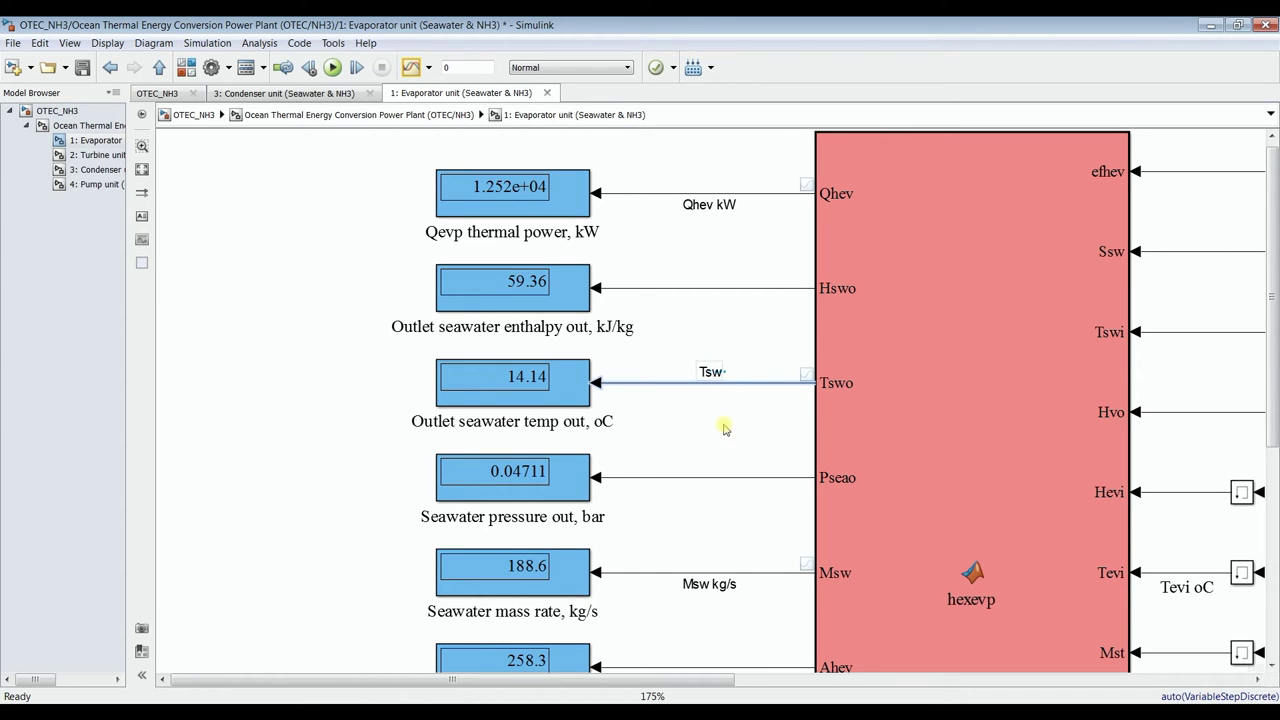
pyautogui.write('oC')
pyautogui.click(725, 428)
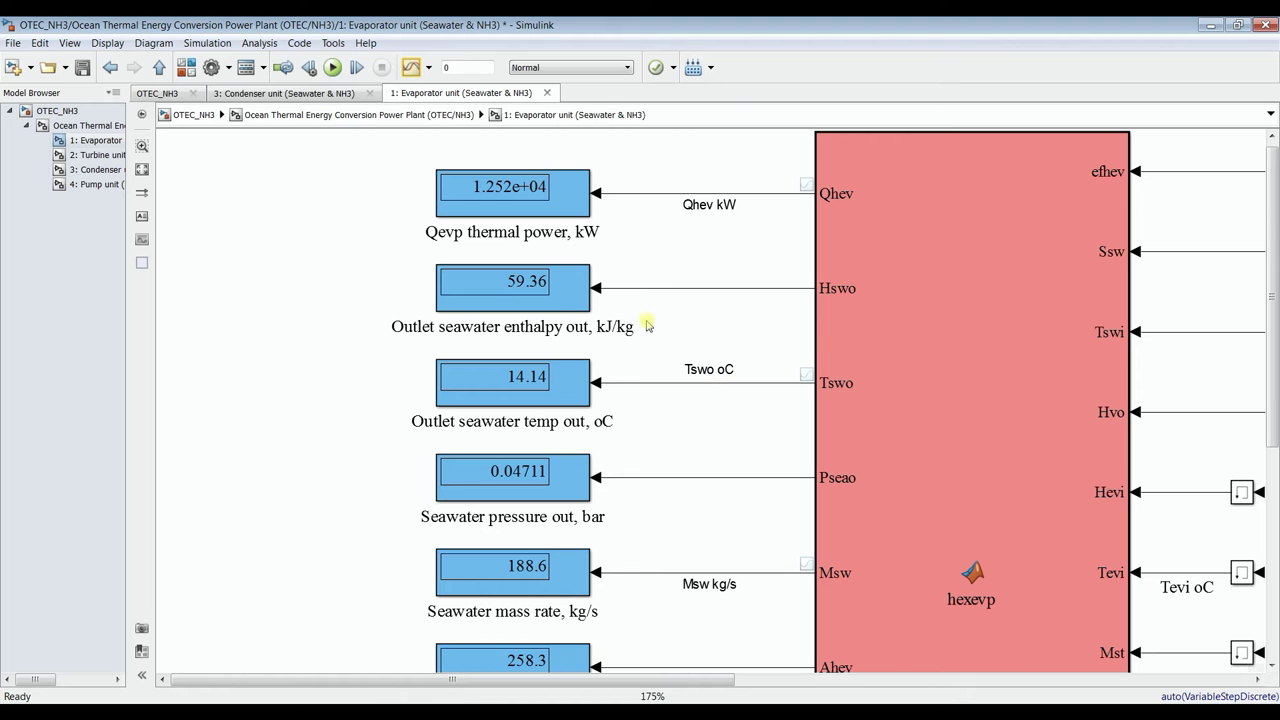
# Examine the Turbine unit's simulated steam flow rate, outlet enthalpy and dryness fraction
pyautogui.click(97, 155)
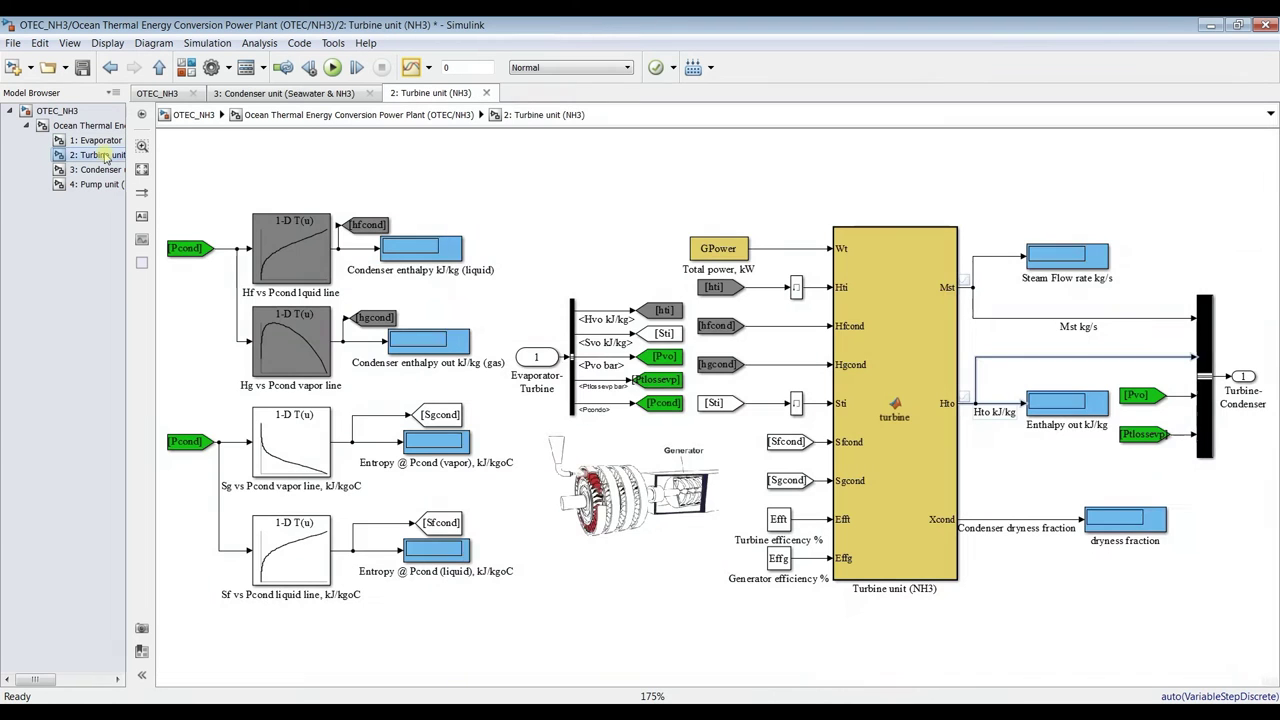
pyautogui.scroll(3, 1214, 246)
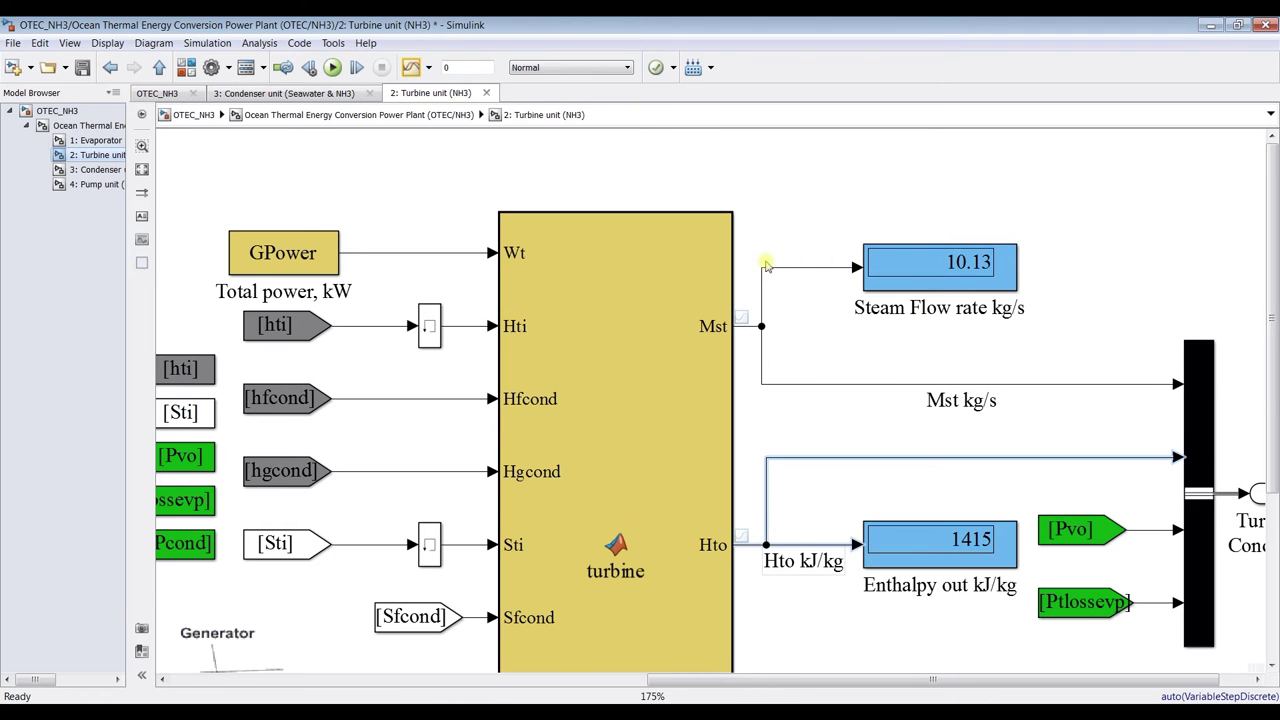
pyautogui.scroll(-2, 479, 239)
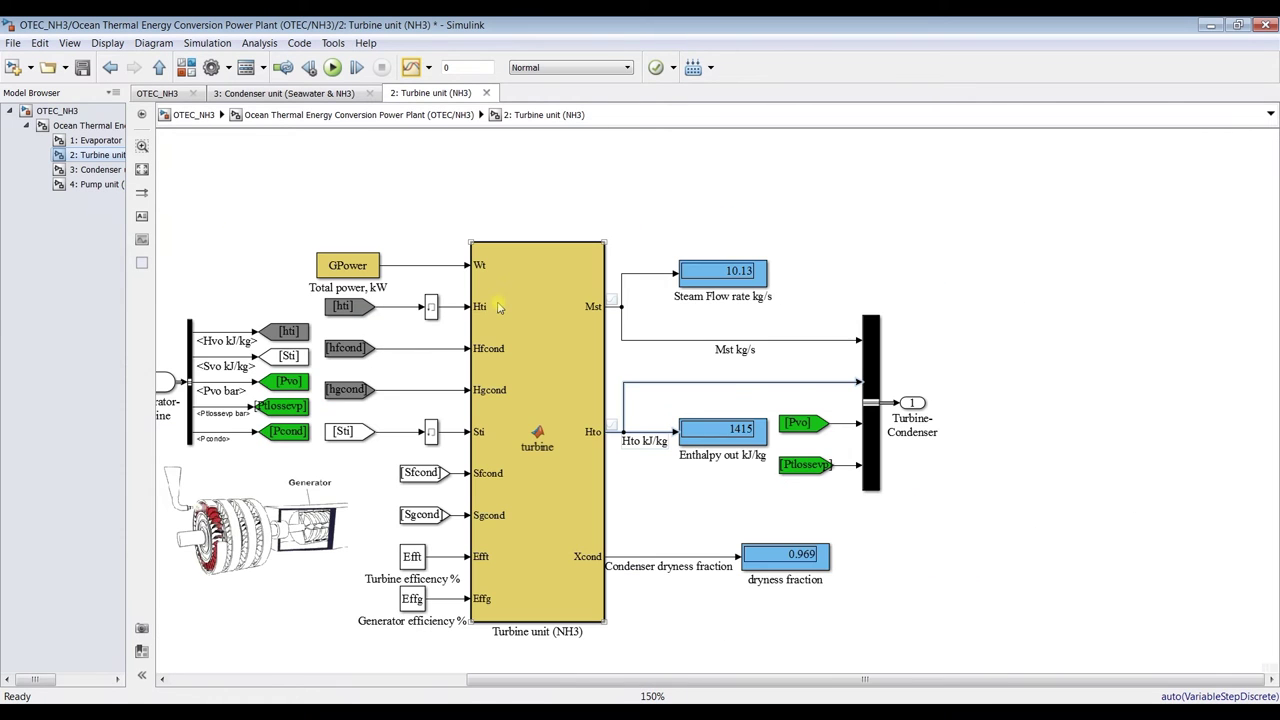
# Check the enthalpy output display and the Condenser dryness fraction signal on the Turbine unit's Hto and Xcond outputs
pyautogui.scroll(3, 727, 459)
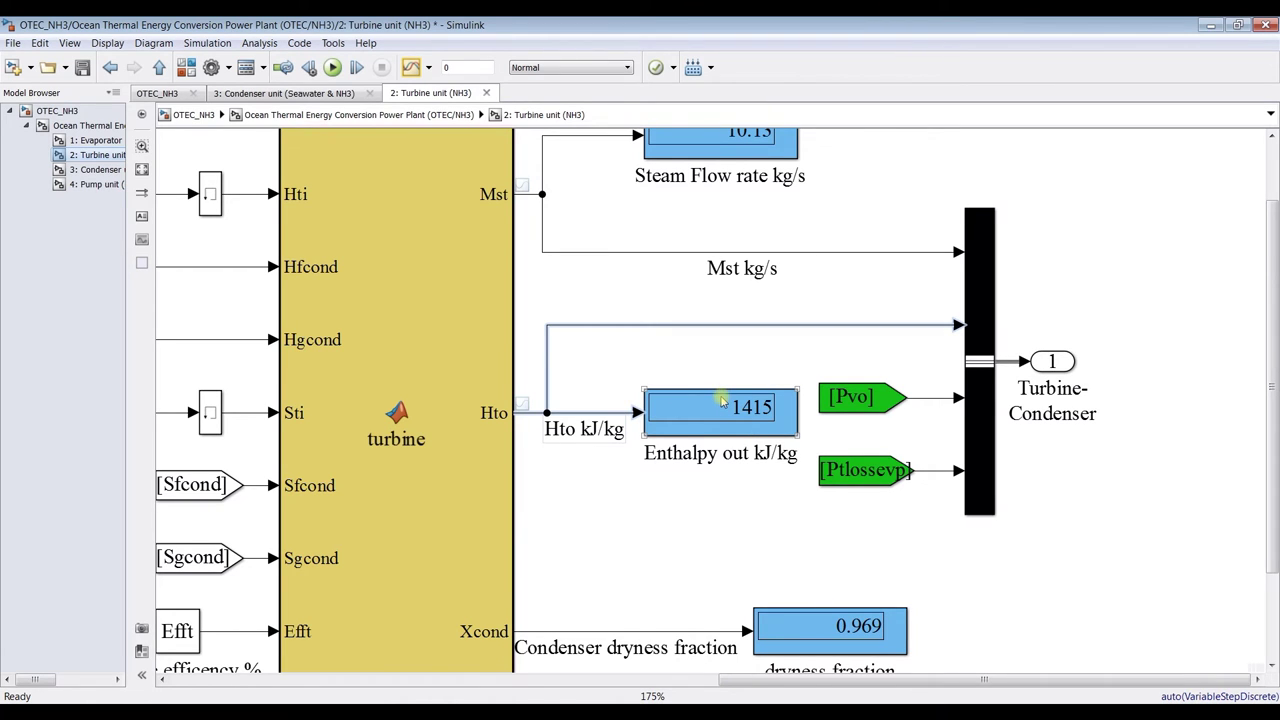
pyautogui.scroll(-1, 718, 649)
pyautogui.scroll(3, 709, 638)
pyautogui.scroll(1, 485, 562)
pyautogui.click(495, 560)
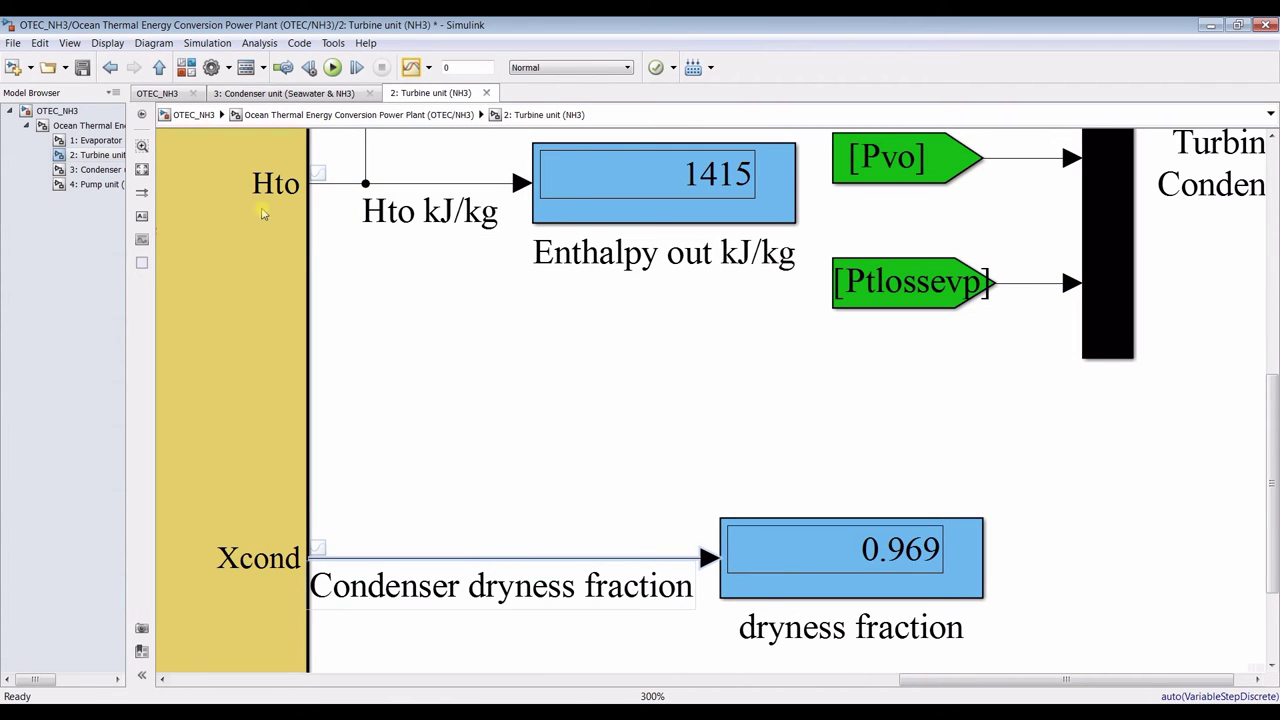
pyautogui.scroll(-2, 853, 527)
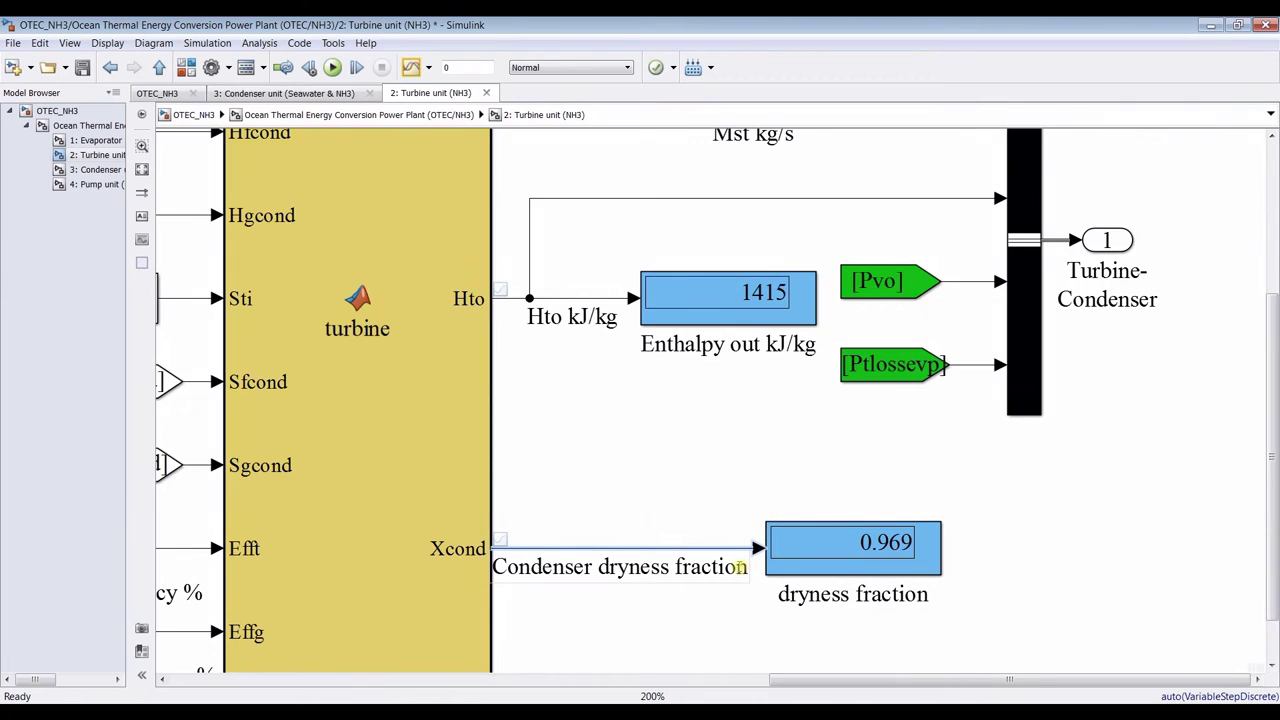
# Examine the Turbine unit's liquid and vapor enthalpy and entropy results from the Pcond lookup tables
pyautogui.click(91, 170)
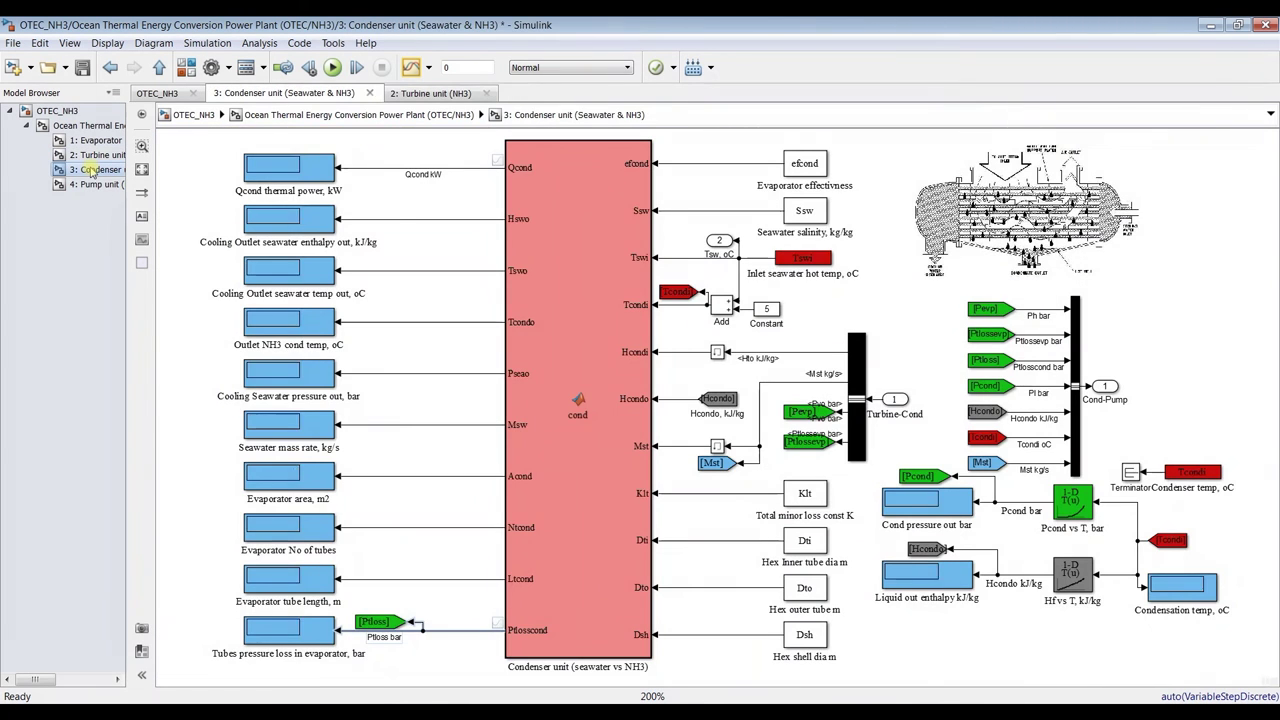
pyautogui.click(110, 156)
pyautogui.press('space')
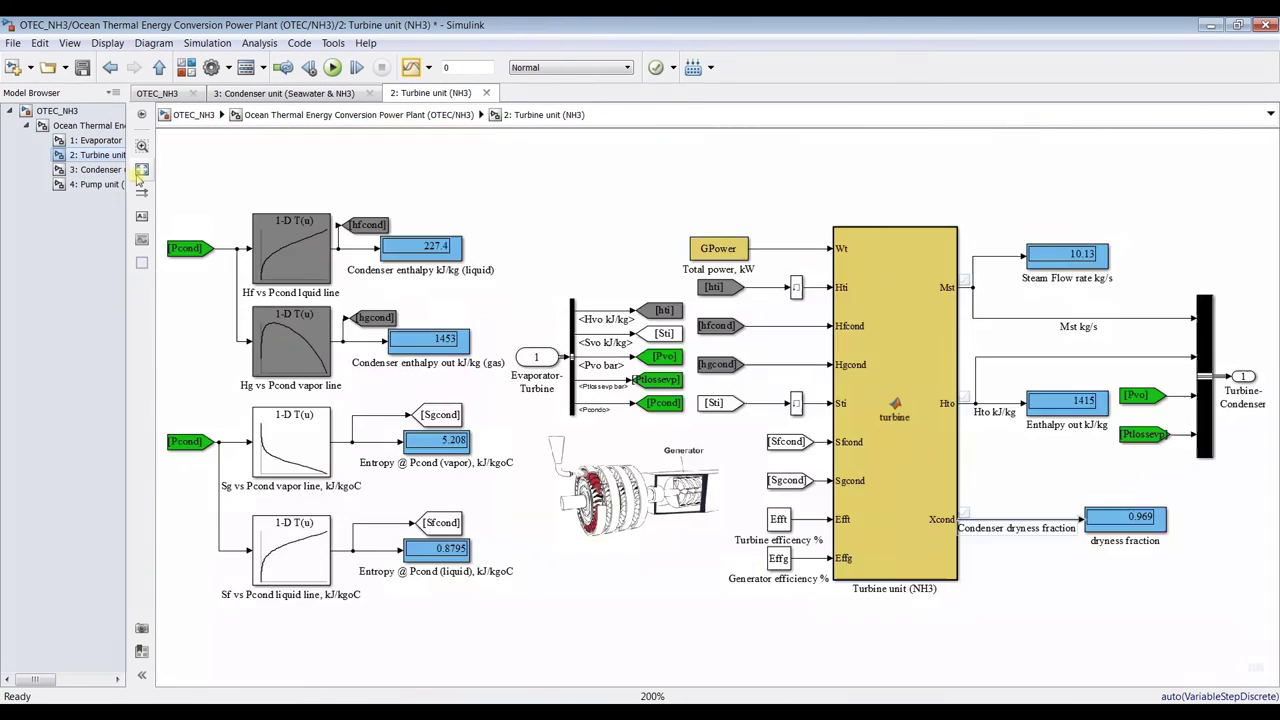
pyautogui.scroll(4, 577, 270)
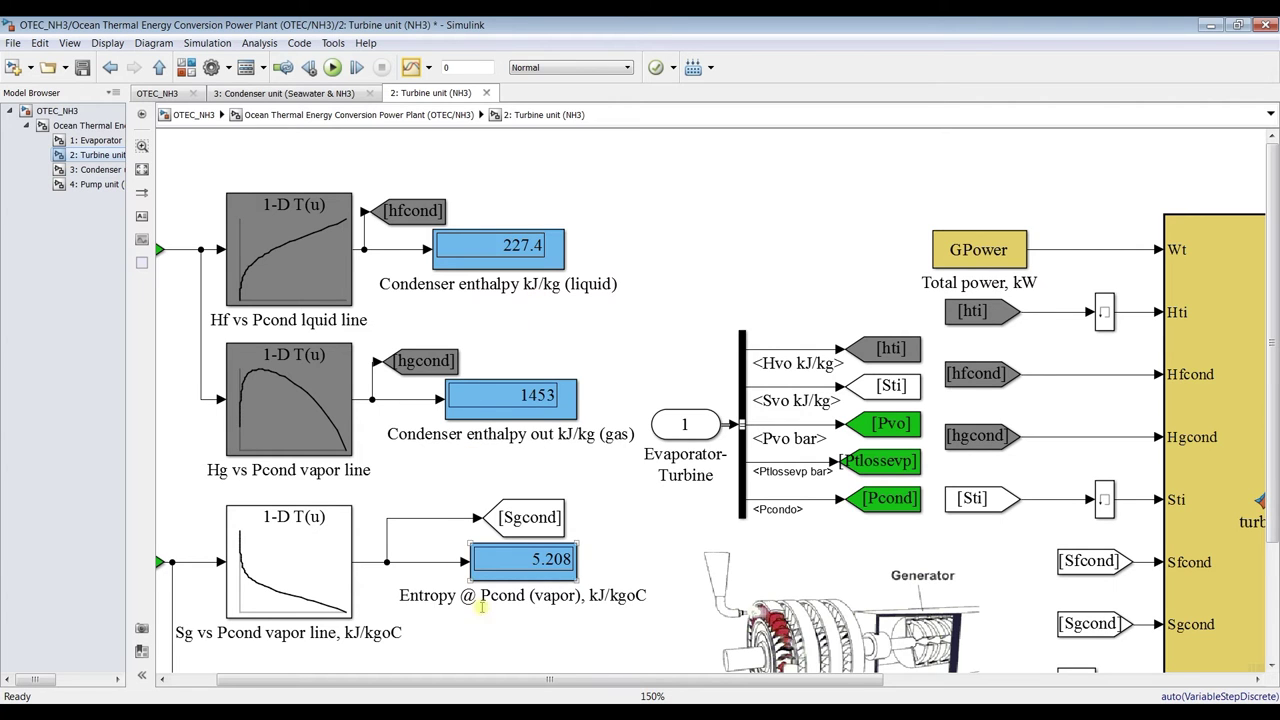
pyautogui.scroll(-2, 265, 500)
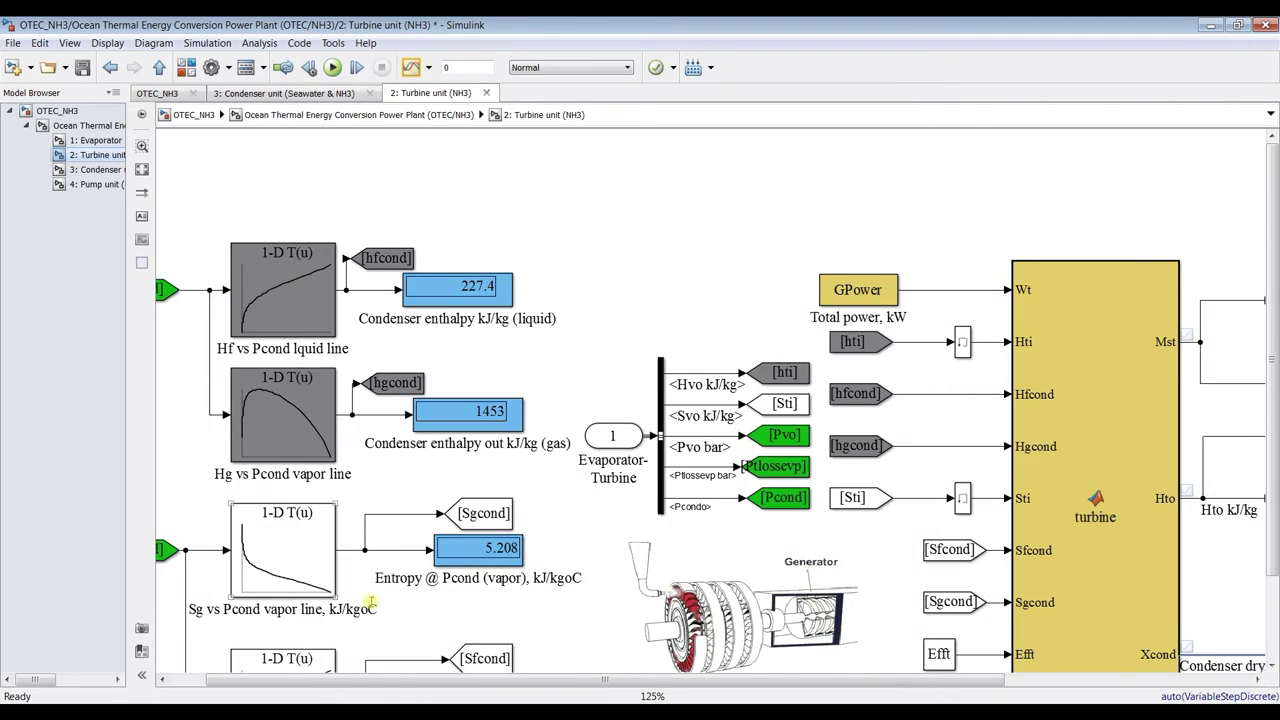
pyautogui.scroll(4, 370, 535)
pyautogui.scroll(-4, 1075, 282)
pyautogui.scroll(3, 808, 480)
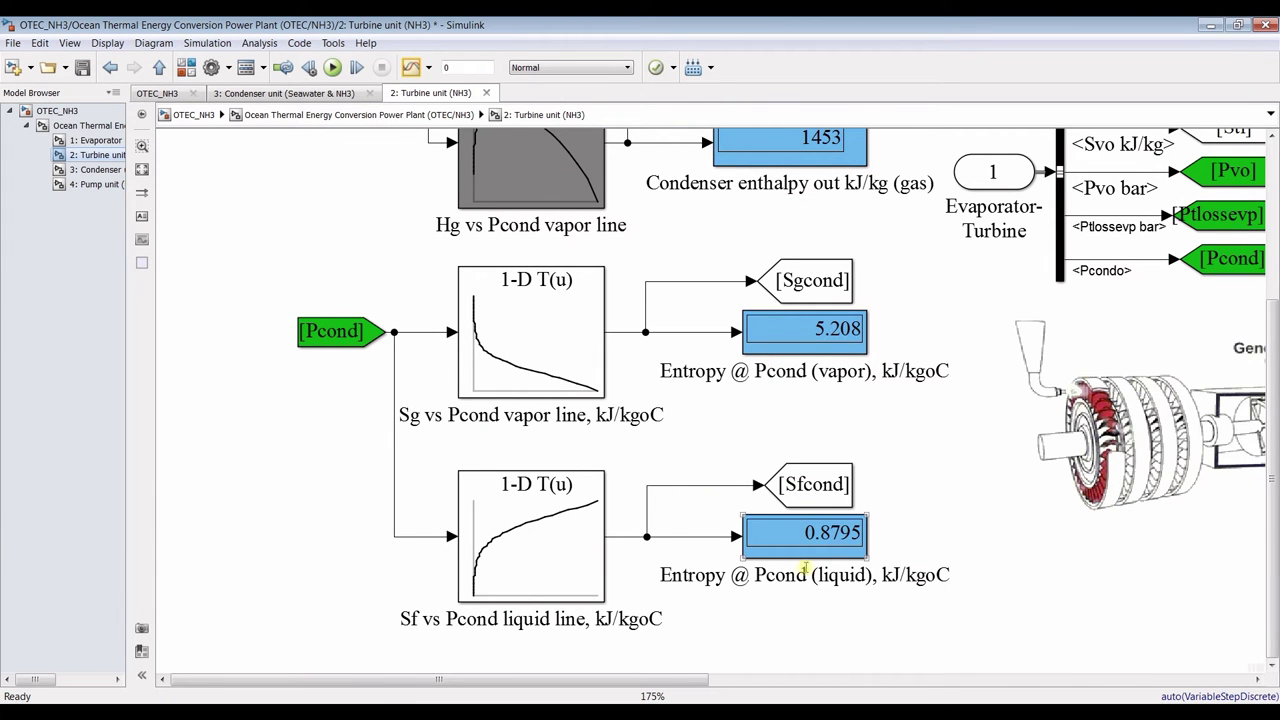
# Examine the Condenser unit's simulated thermal power, seawater outlet conditions, mass rate, area and tube results
pyautogui.click(92, 171)
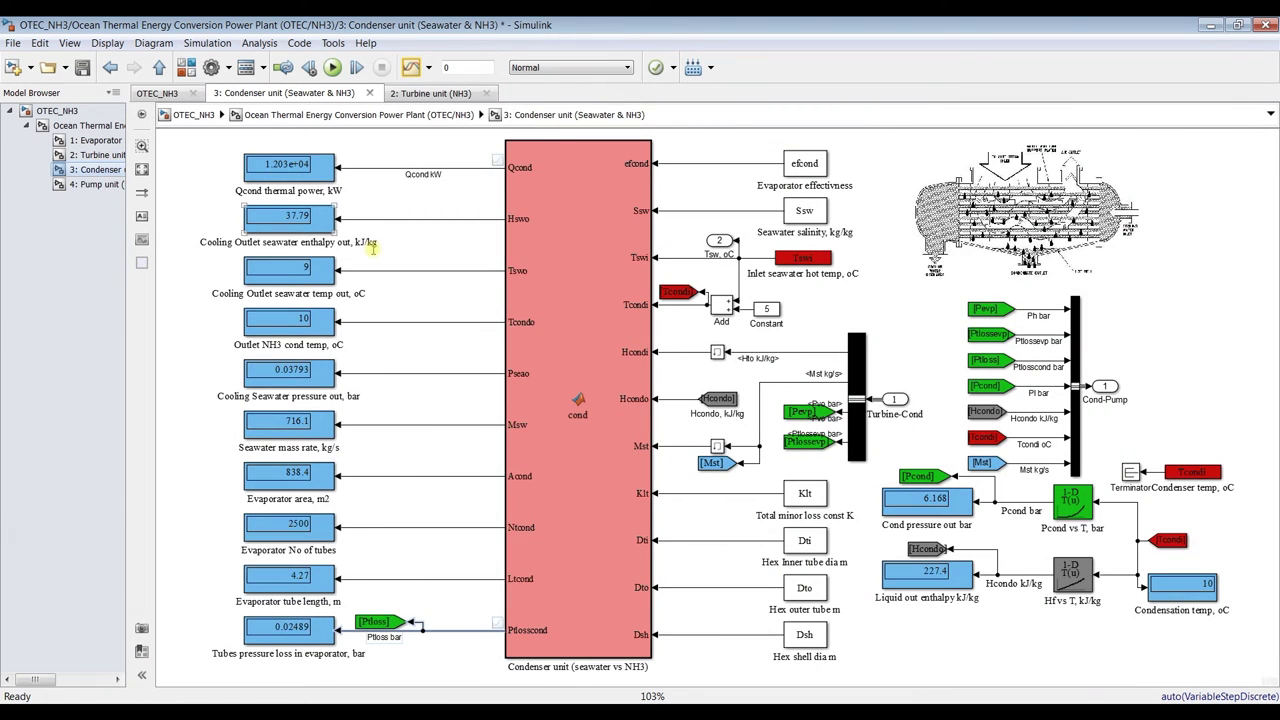
pyautogui.scroll(3, 370, 247)
pyautogui.scroll(-3, 444, 313)
pyautogui.scroll(3, 428, 165)
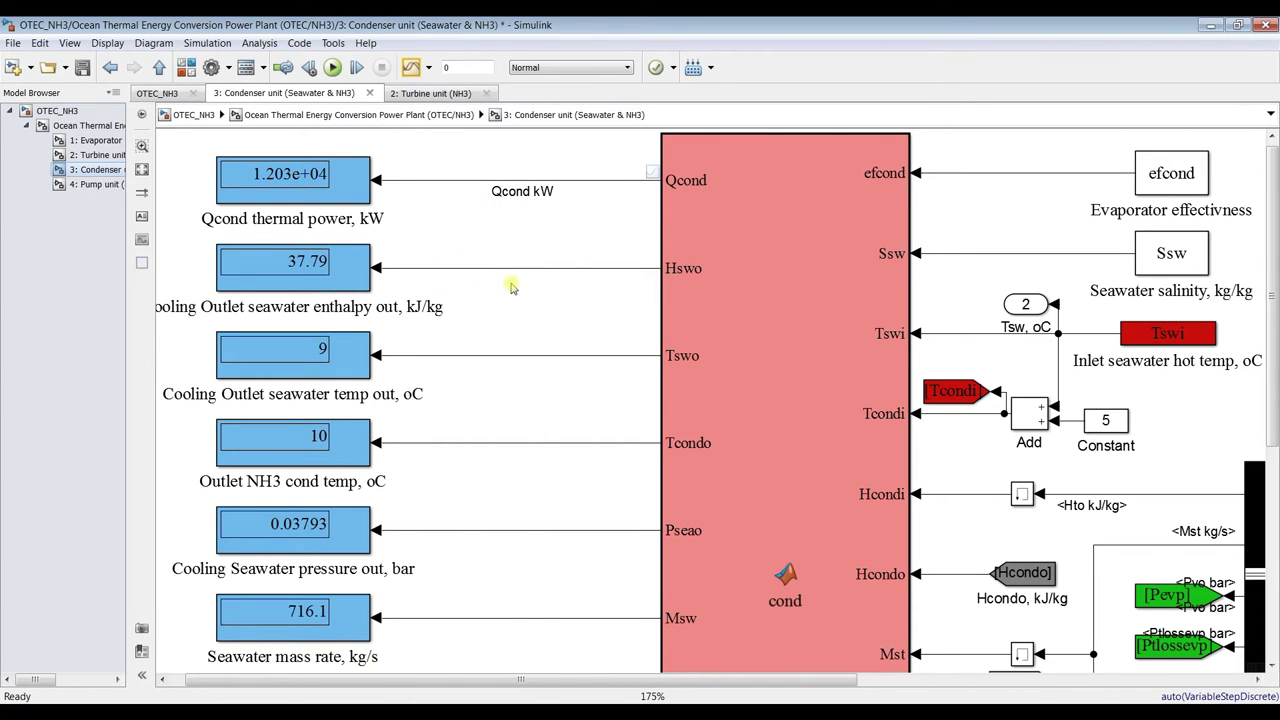
pyautogui.scroll(-1, 524, 328)
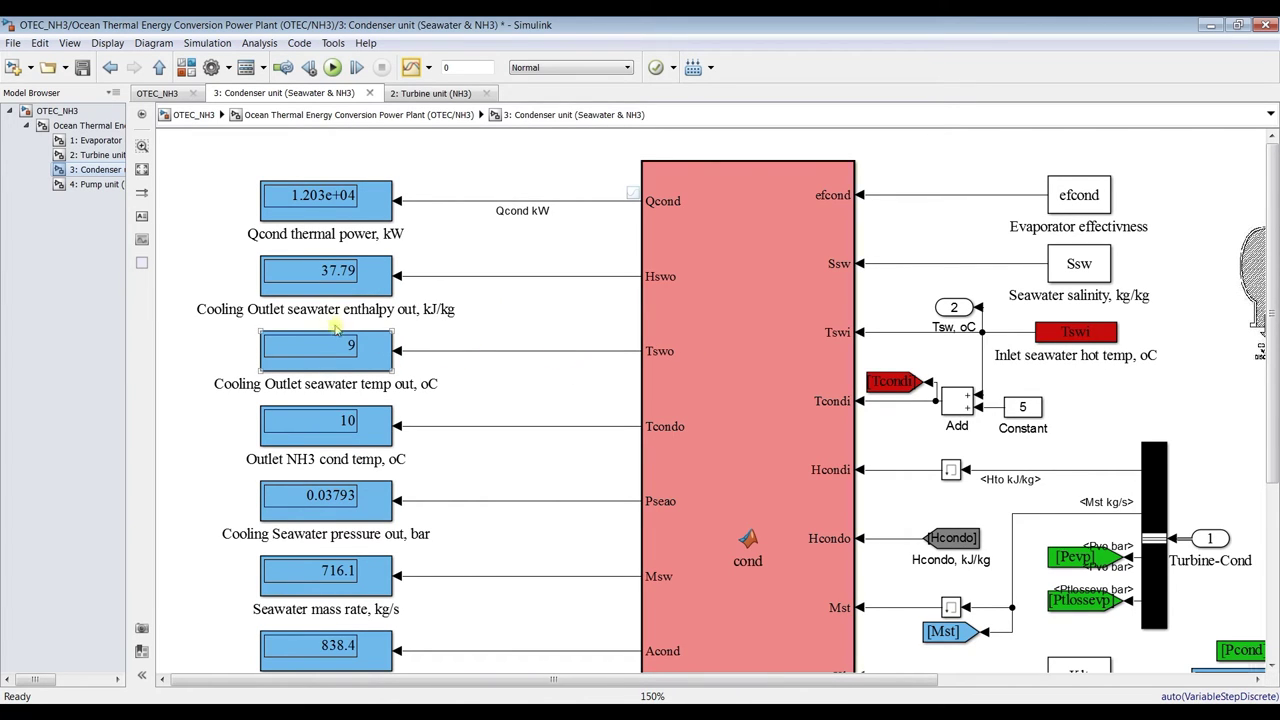
pyautogui.click(520, 353)
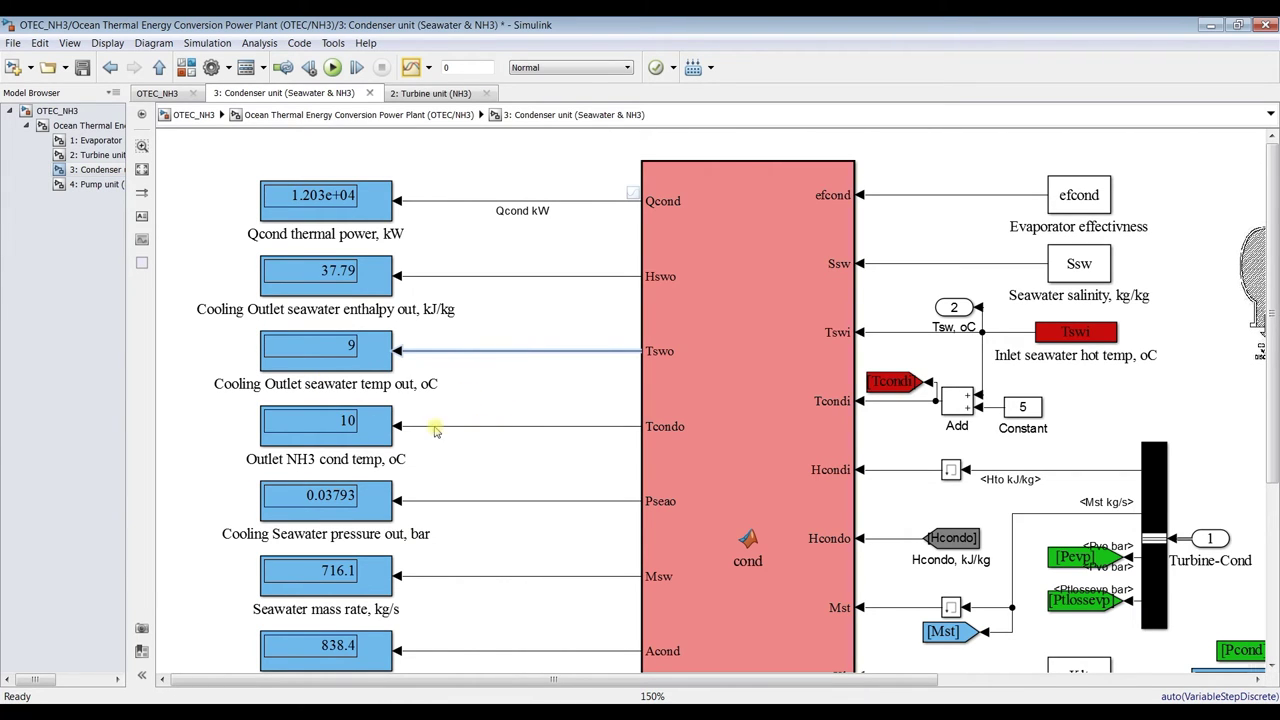
pyautogui.scroll(-2, 893, 418)
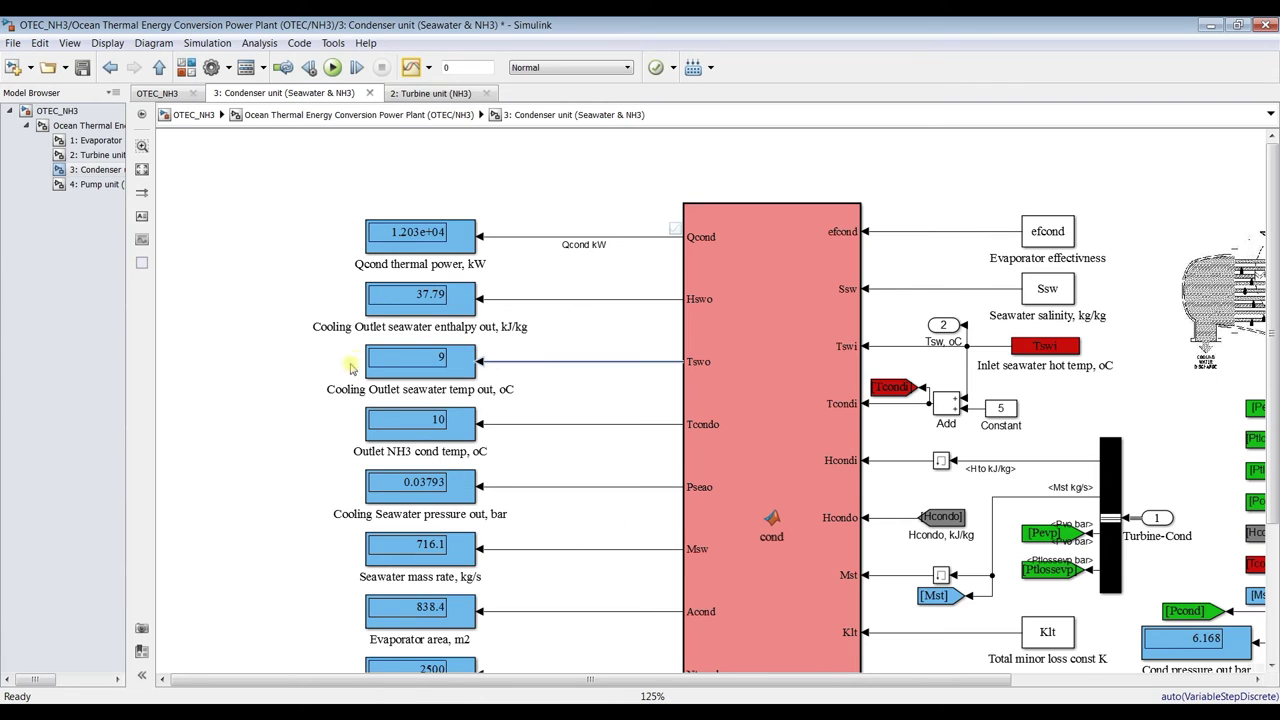
pyautogui.scroll(-2, 398, 415)
pyautogui.scroll(3, 594, 509)
pyautogui.scroll(-1, 508, 415)
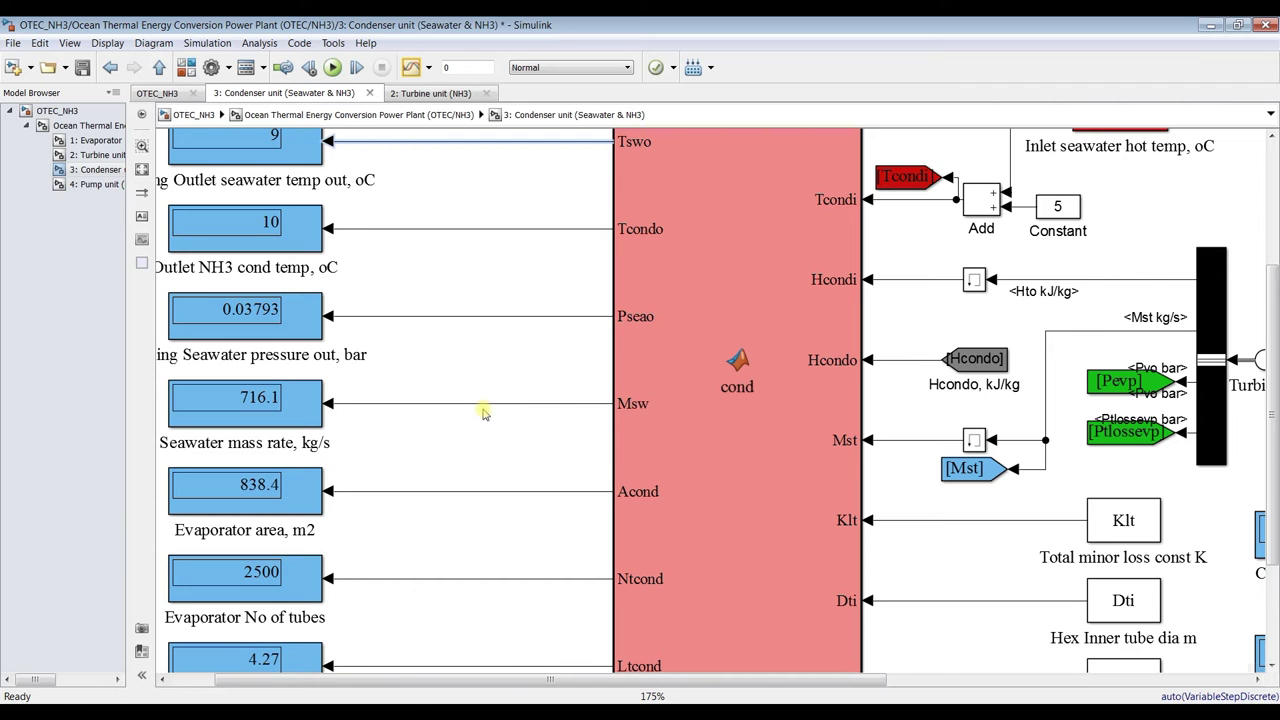
pyautogui.scroll(-2, 483, 413)
pyautogui.scroll(1, 617, 528)
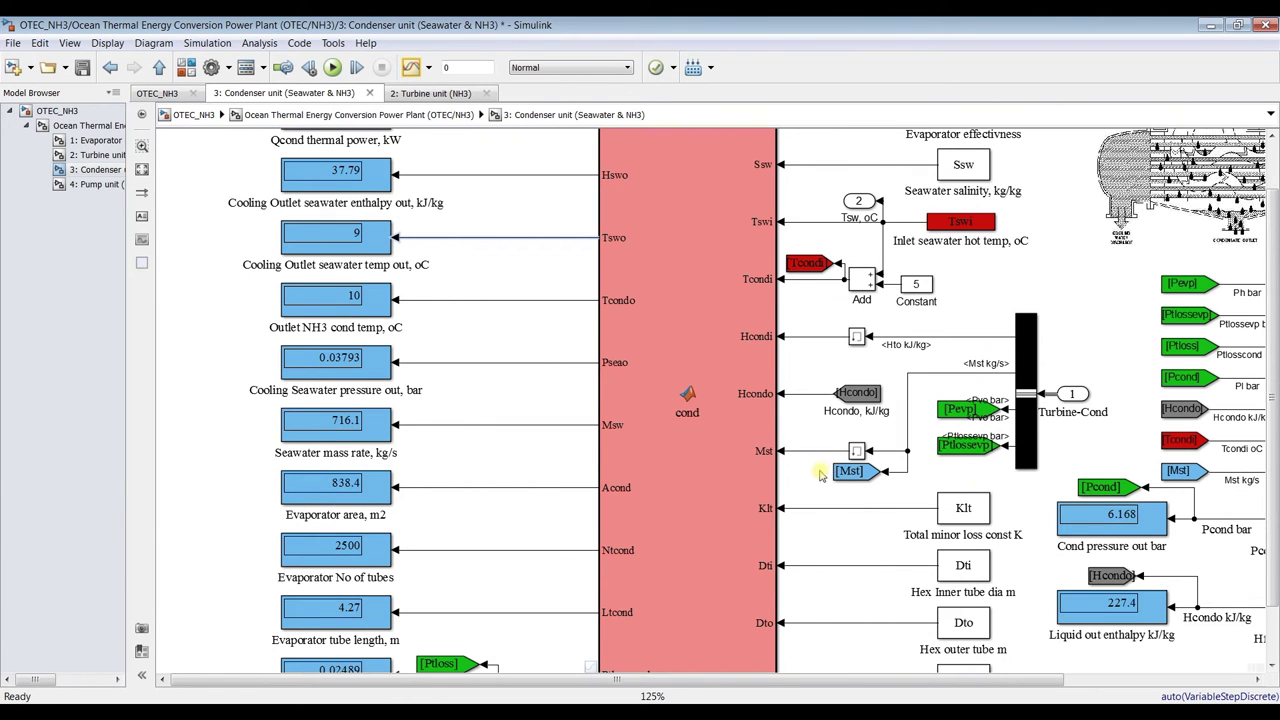
# Examine the Pump unit's simulated pump work, outlet temperature and outlet enthalpy
pyautogui.click(100, 185)
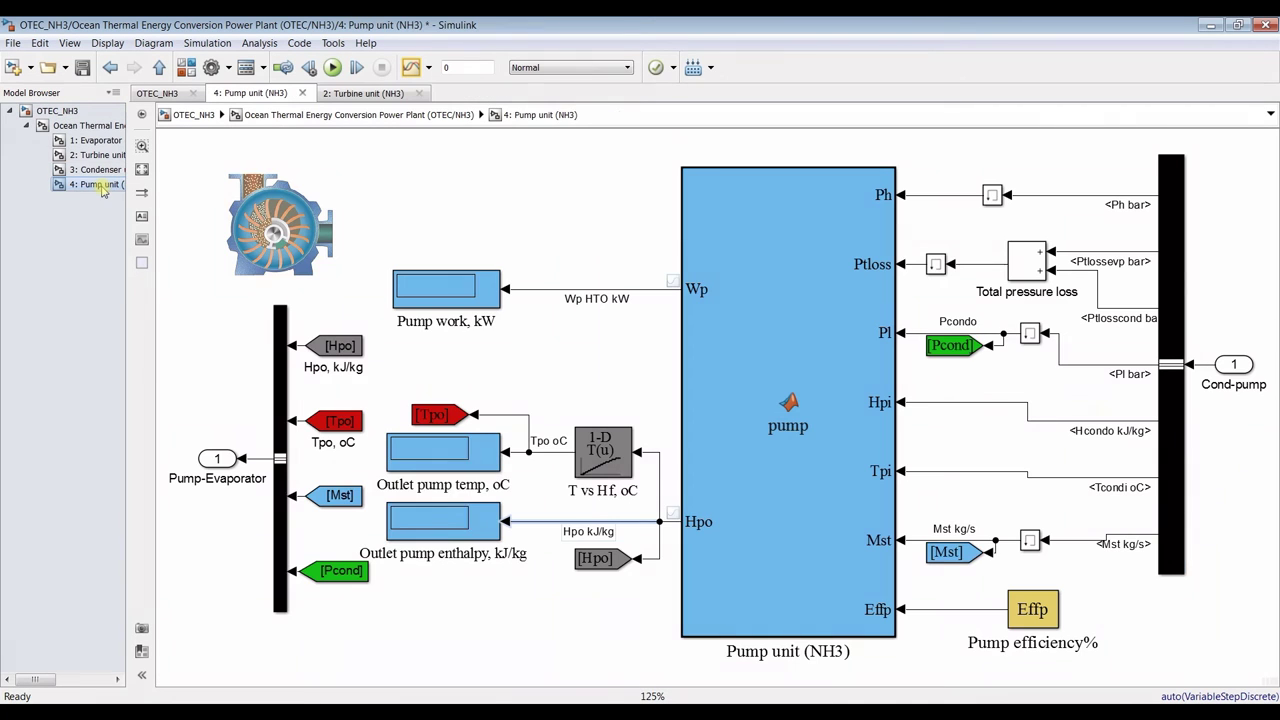
pyautogui.scroll(3, 572, 298)
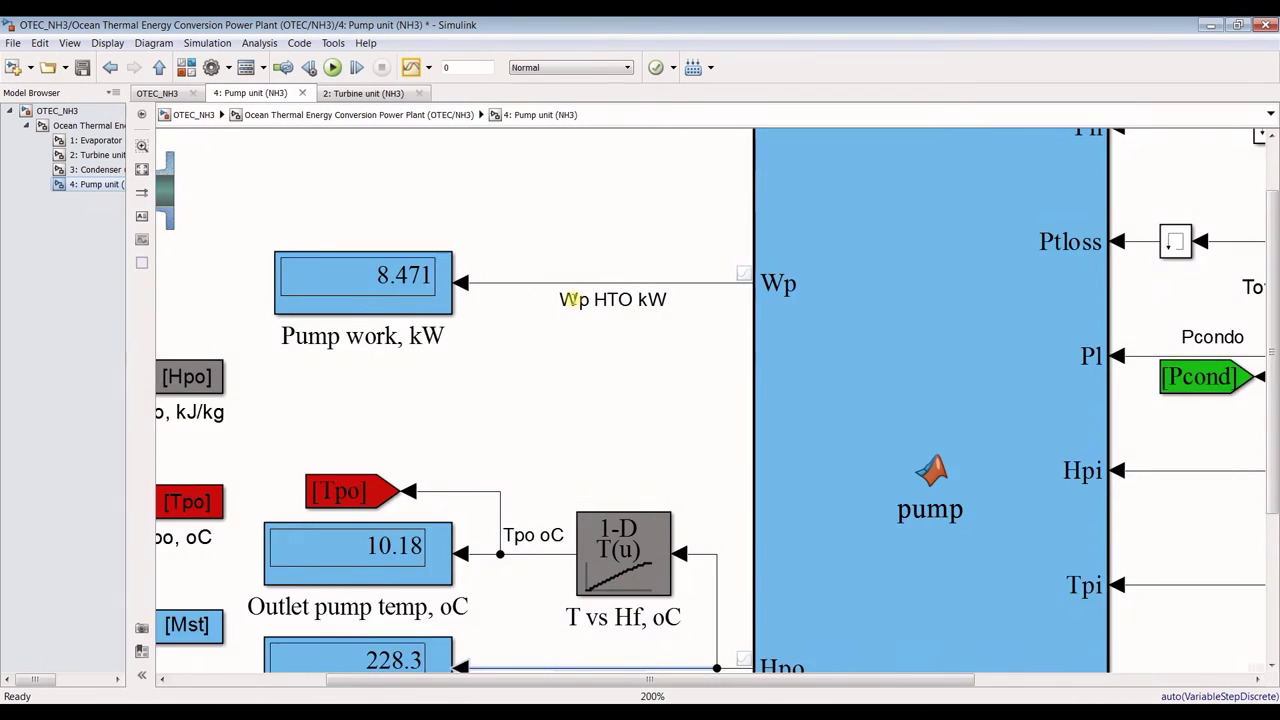
pyautogui.scroll(-1, 430, 280)
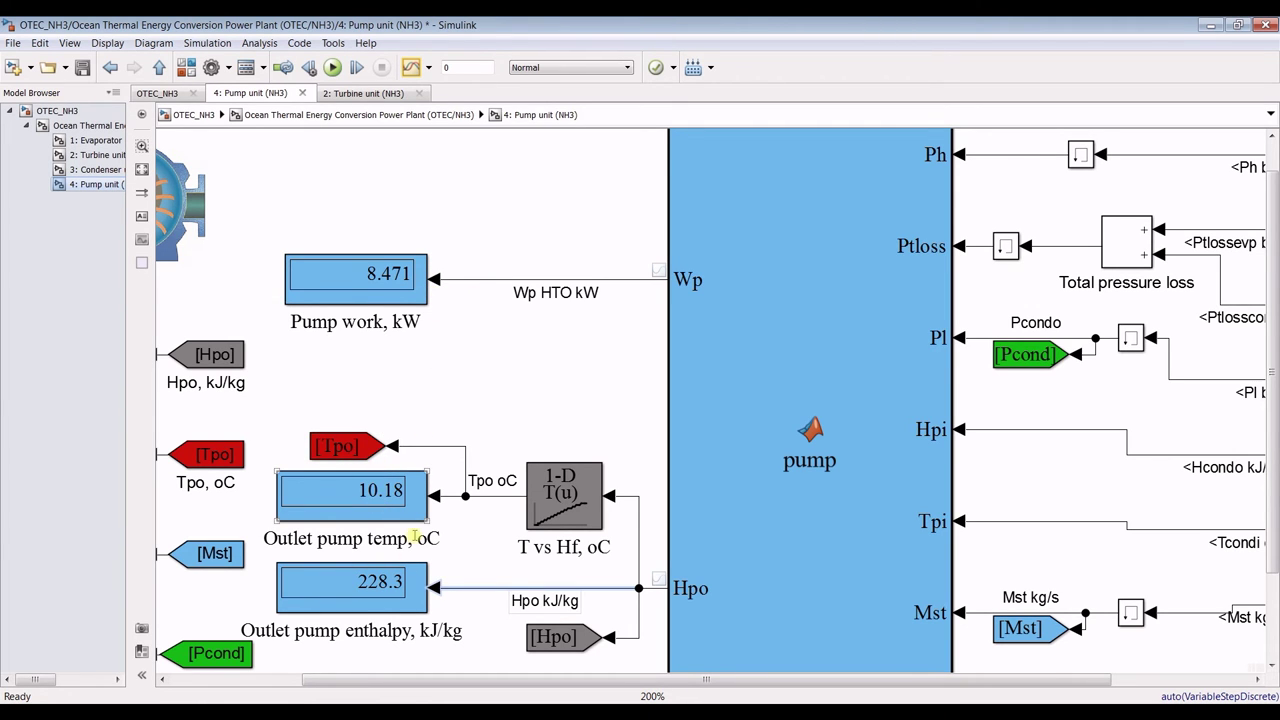
pyautogui.scroll(-2, 413, 537)
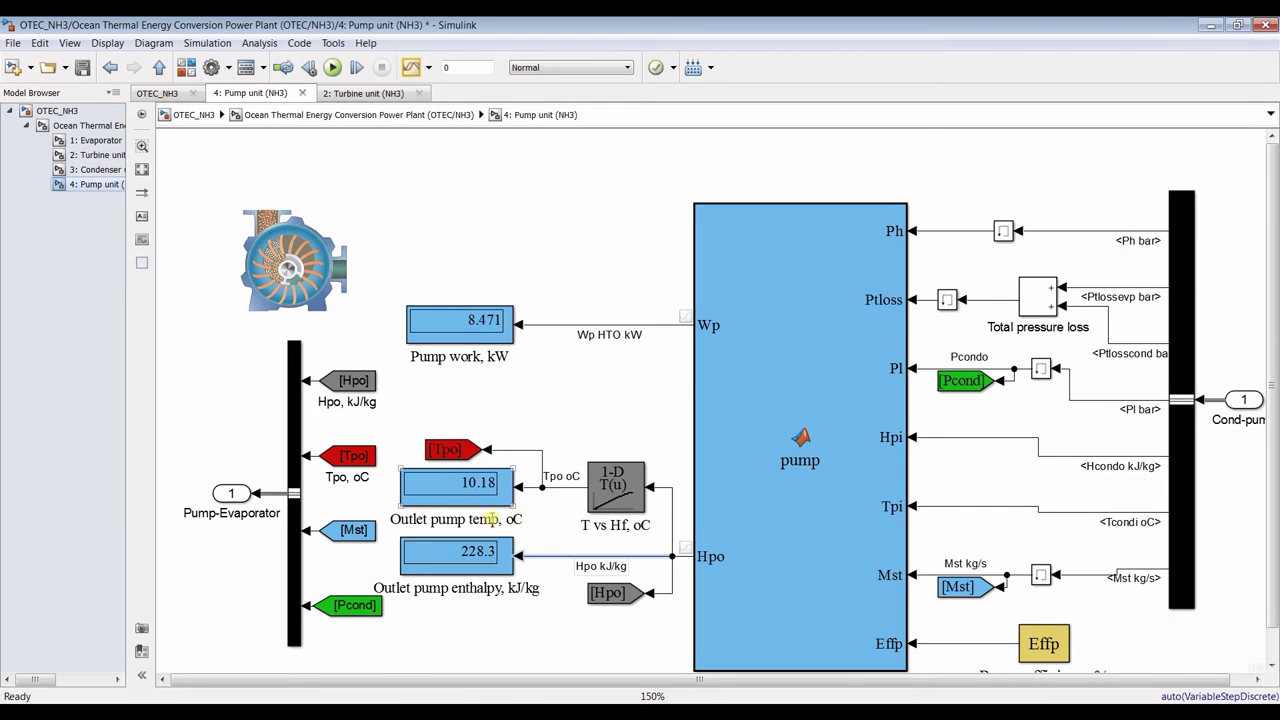
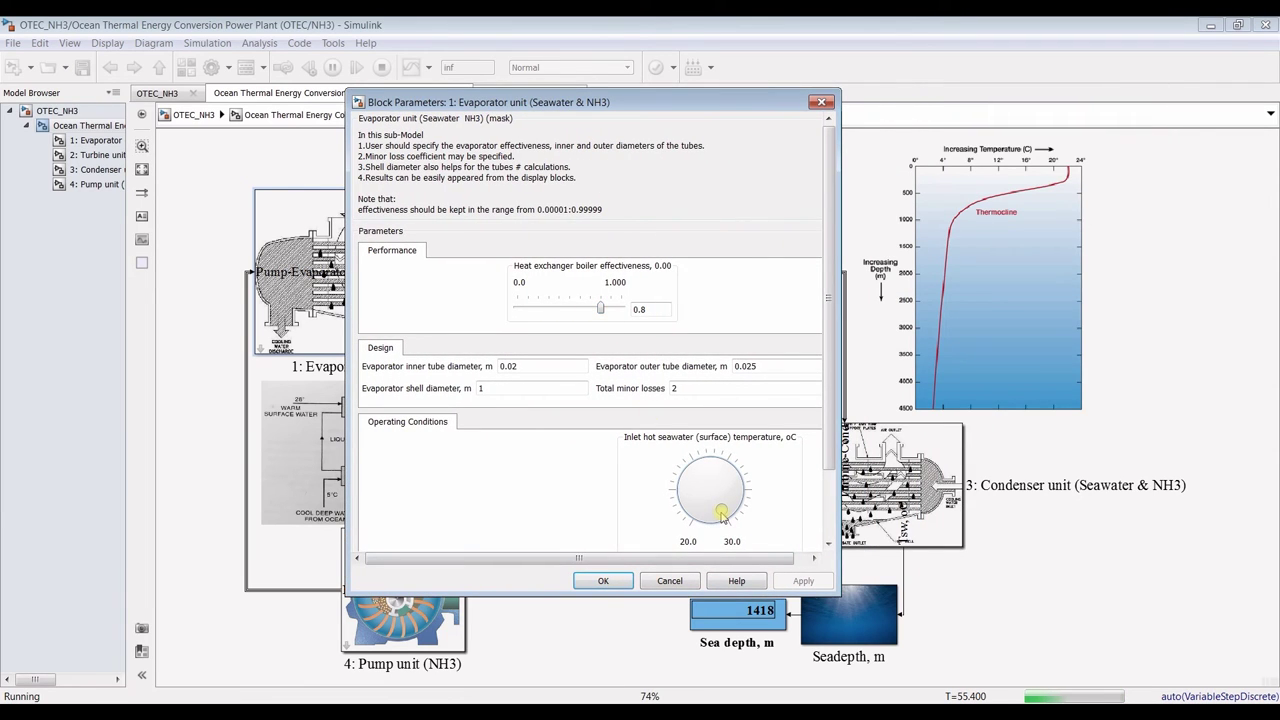
# Set the Evaporator unit's inlet hot seawater temperature to 28.4 oC and adjust its boiler effectiveness slightly while the simulation runs
pyautogui.moveTo(737, 534); pyautogui.dragTo(757, 540)
pyautogui.moveTo(829, 434); pyautogui.dragTo(826, 491)
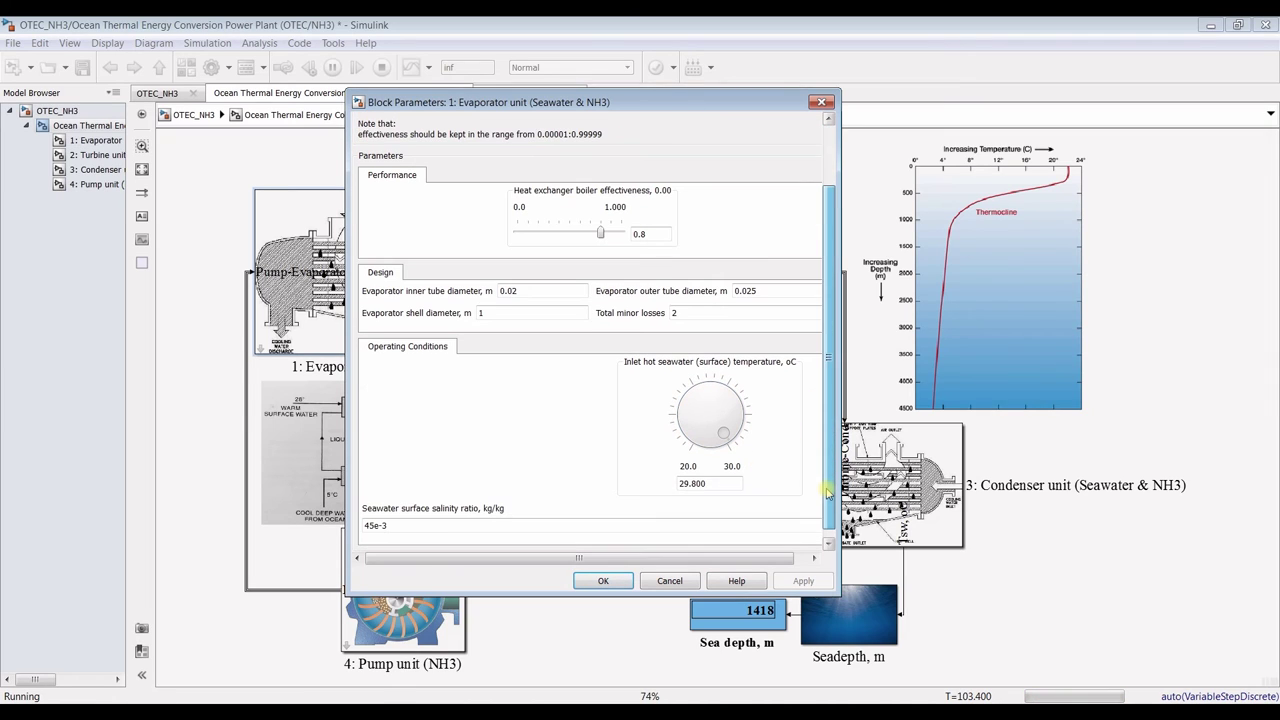
pyautogui.moveTo(728, 430); pyautogui.dragTo(738, 481)
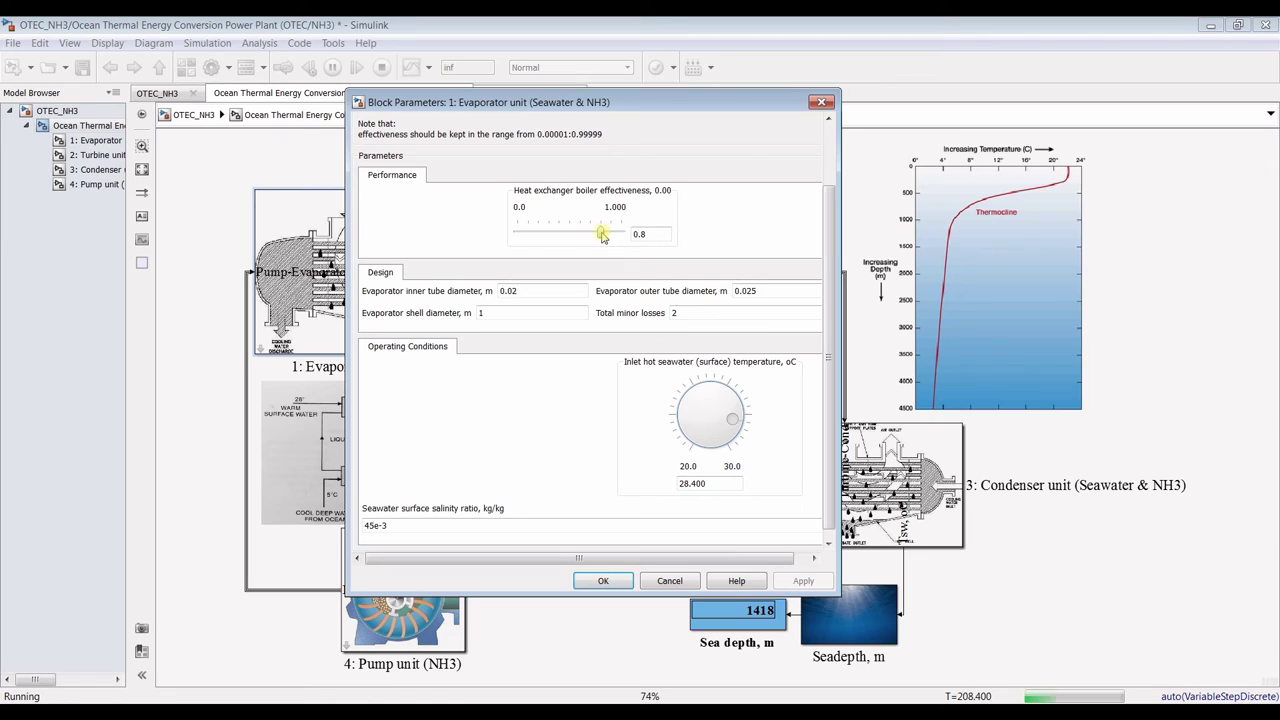
pyautogui.moveTo(602, 235); pyautogui.dragTo(603, 253)
pyautogui.press('Left')
pyautogui.click(605, 581)
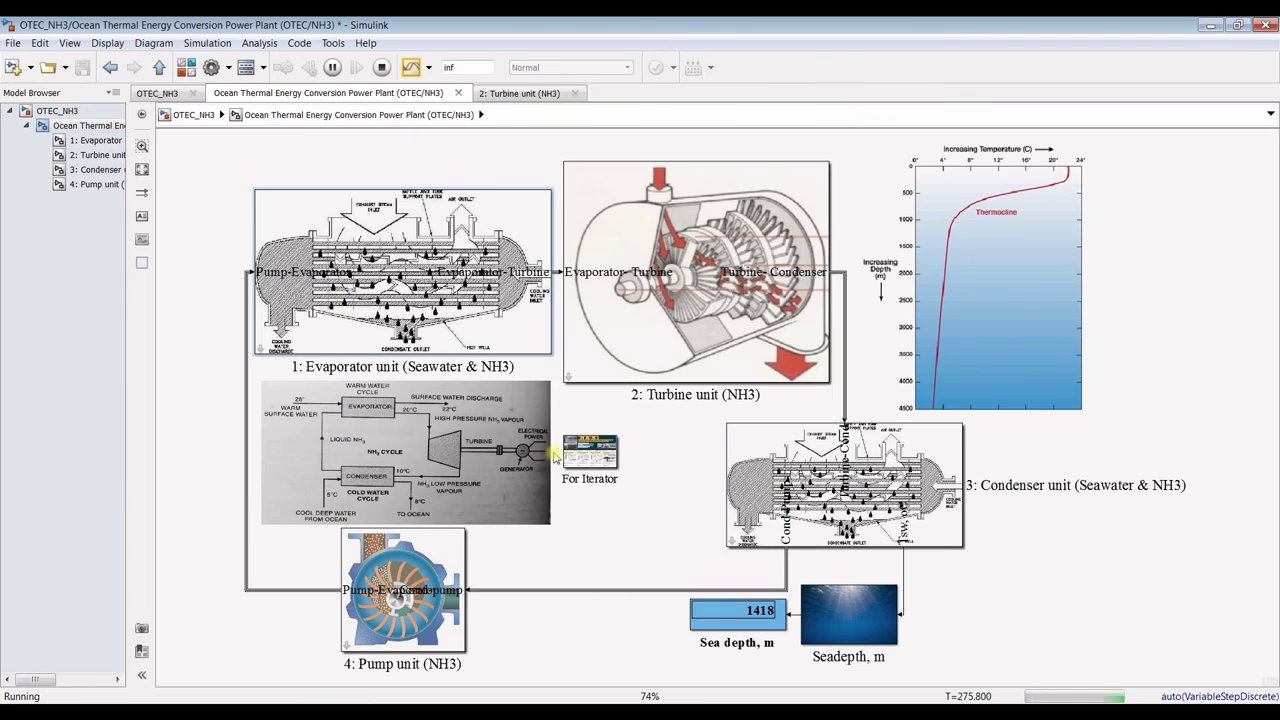
# Set the Turbine unit's power from grid to 4000.4 kW while the simulation runs
pyautogui.doubleClick(635, 316)
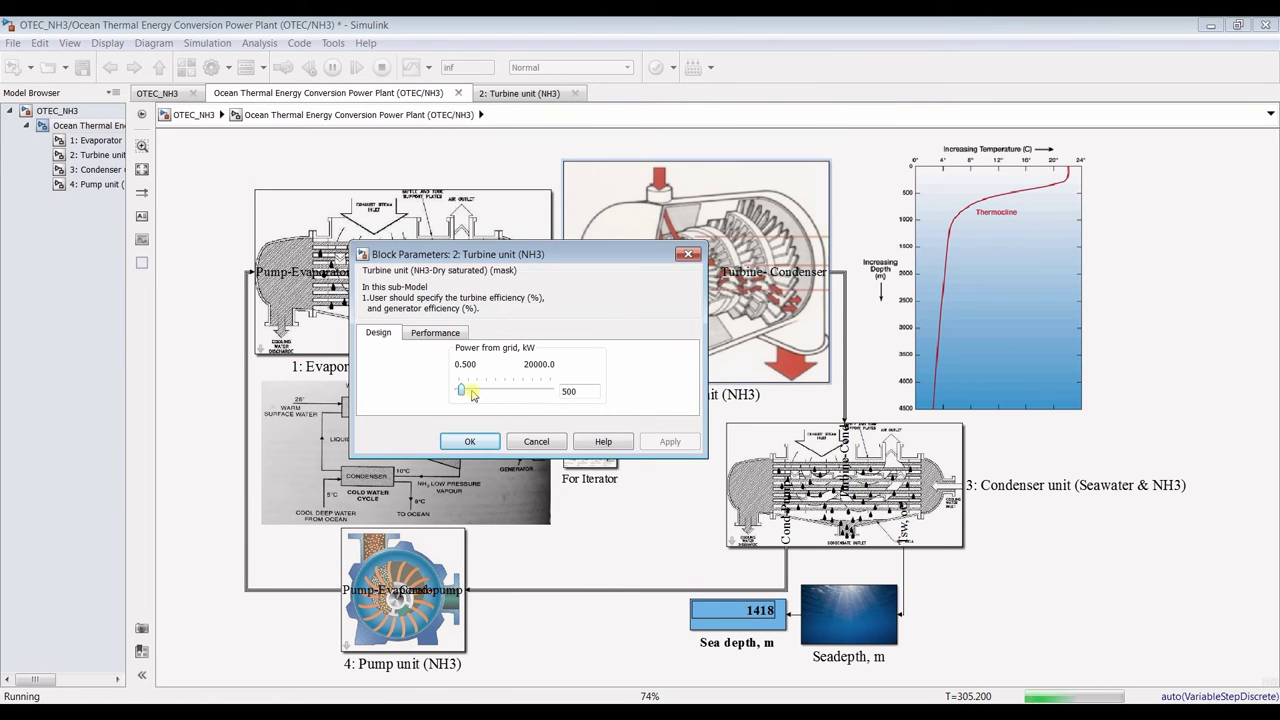
pyautogui.moveTo(462, 393); pyautogui.dragTo(465, 392)
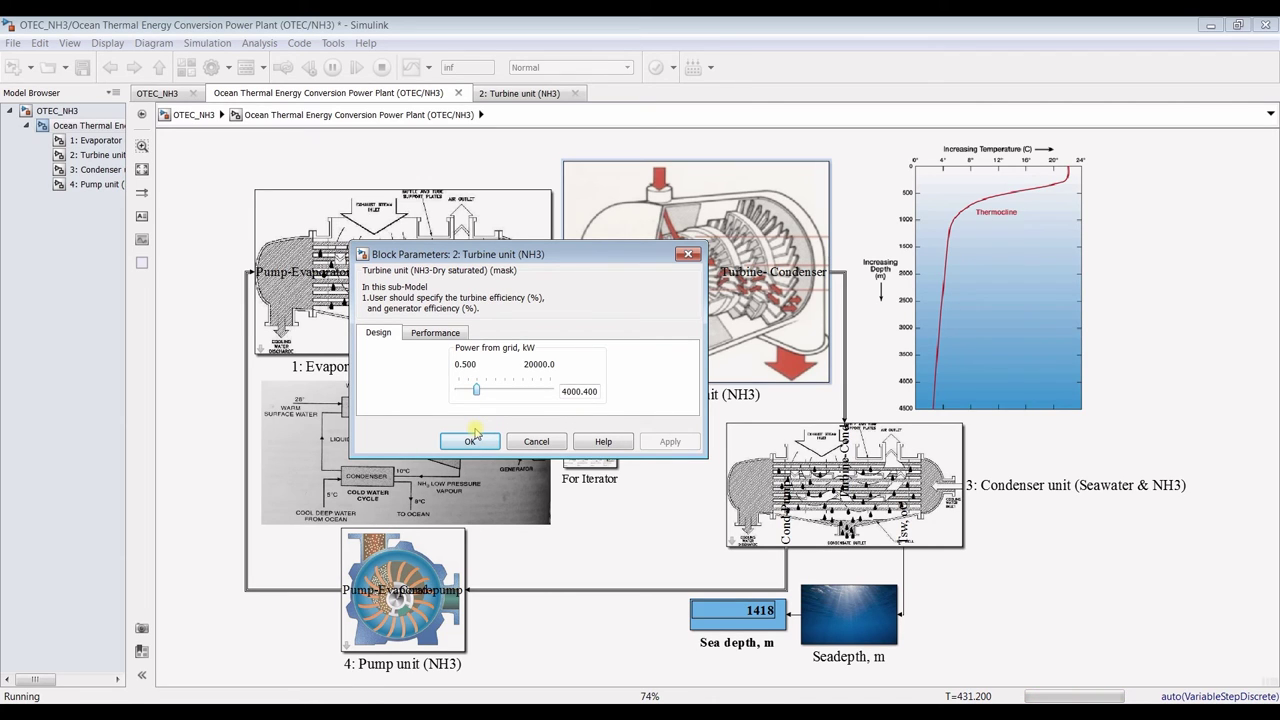
pyautogui.click(470, 441)
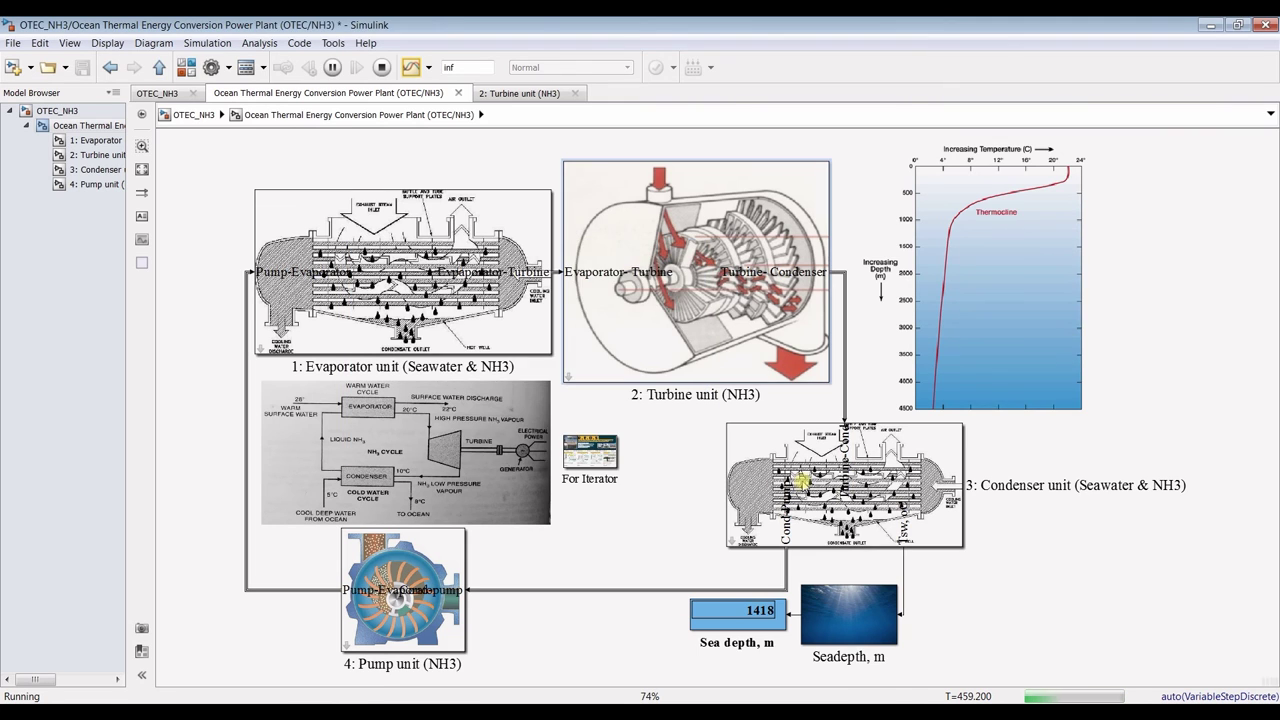
# Set the Condenser unit's inlet cooling seawater temperature to 4.56 oC in its block parameters
pyautogui.doubleClick(803, 483)
pyautogui.scroll(-3, 886, 490)
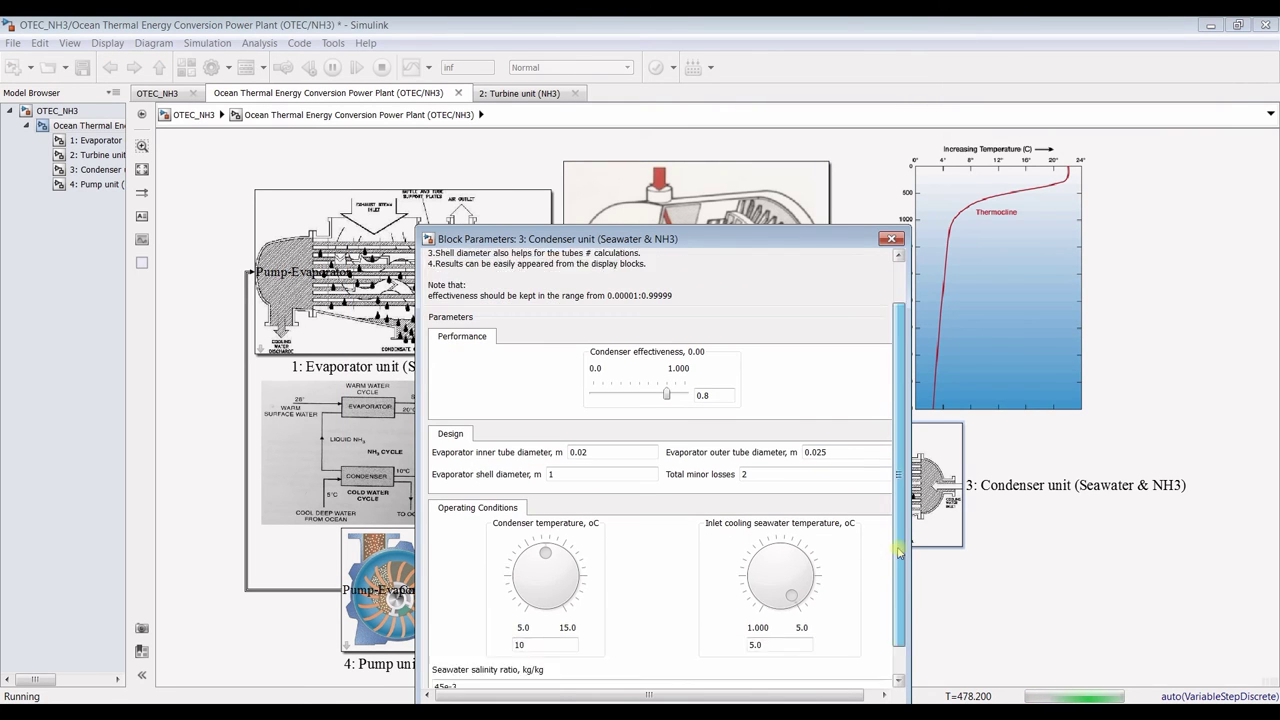
pyautogui.moveTo(792, 566); pyautogui.dragTo(688, 583)
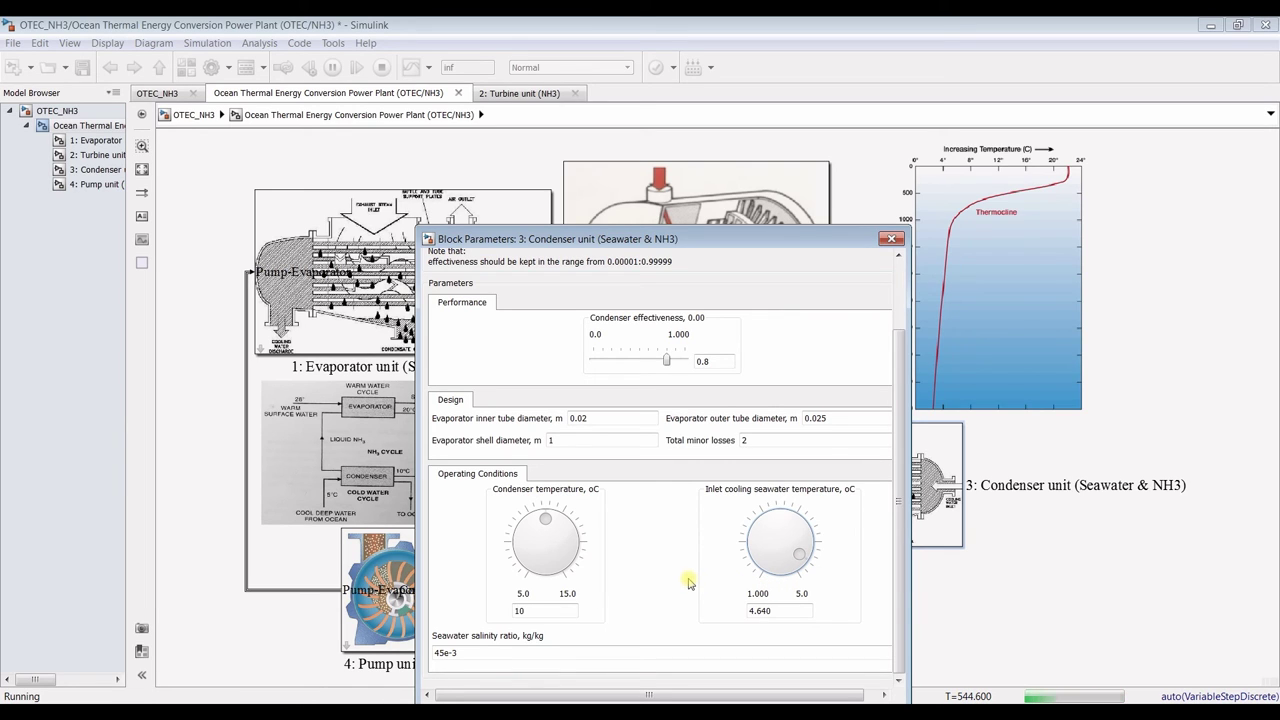
pyautogui.moveTo(688, 583); pyautogui.dragTo(686, 557)
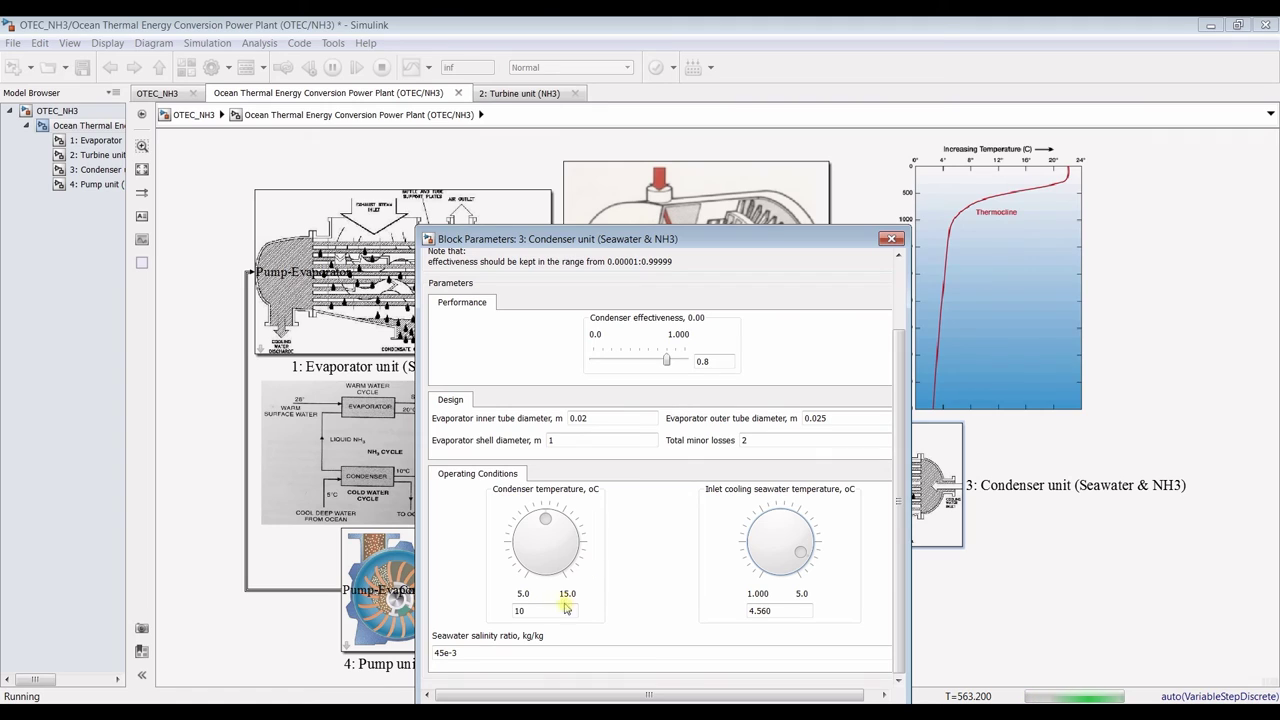
# Set the condenser temperature to 11.4 oC and accept the Condenser unit's parameters
pyautogui.click(545, 521)
pyautogui.scroll(4, 547, 553)
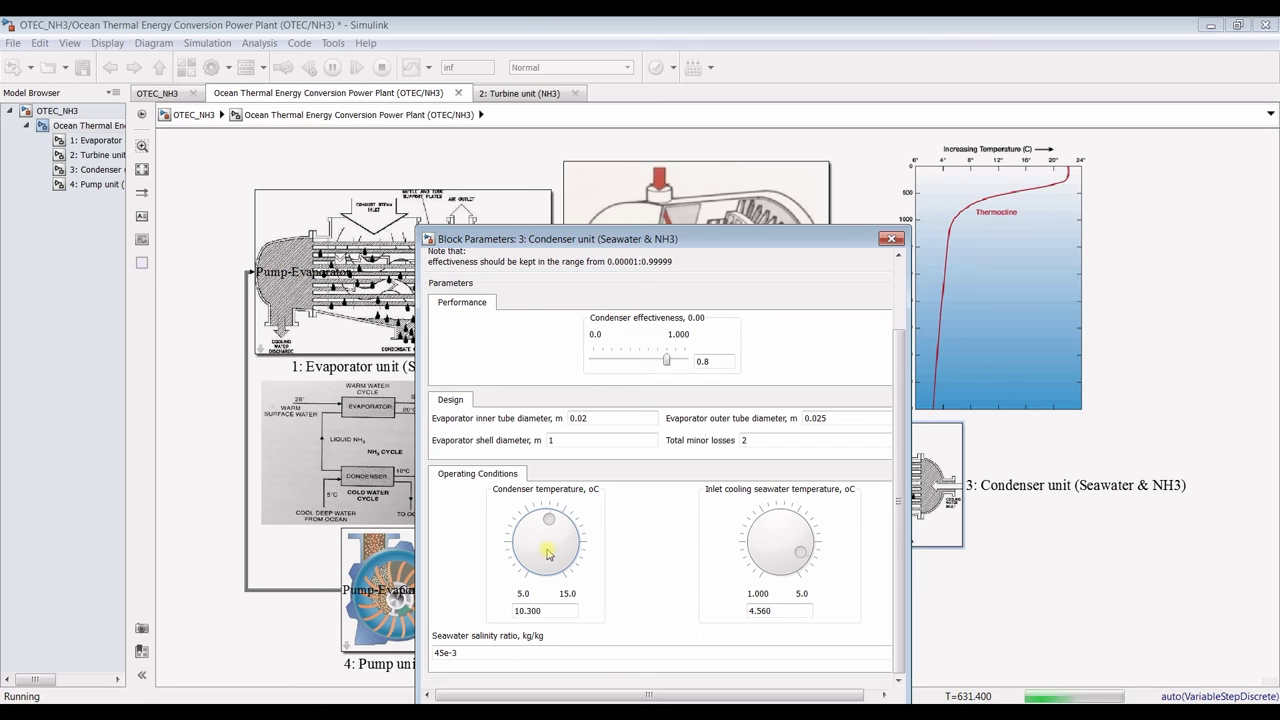
pyautogui.scroll(5, 547, 553)
pyautogui.scroll(1, 547, 553)
pyautogui.scroll(4, 547, 553)
pyautogui.moveTo(701, 240); pyautogui.dragTo(690, 131)
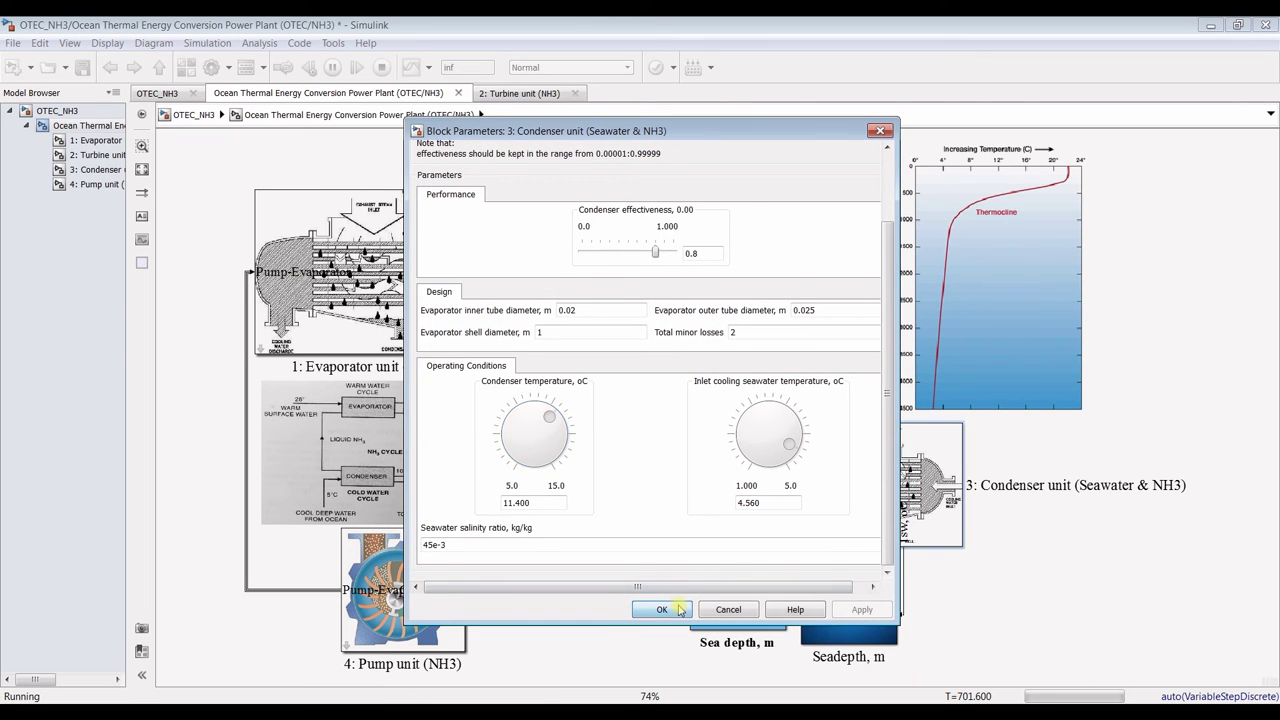
pyautogui.click(663, 608)
# Stop the simulation and plot Run 2's Qhev kW signal in the first subplot of the maximized Simulation Data Inspector
pyautogui.click(381, 68)
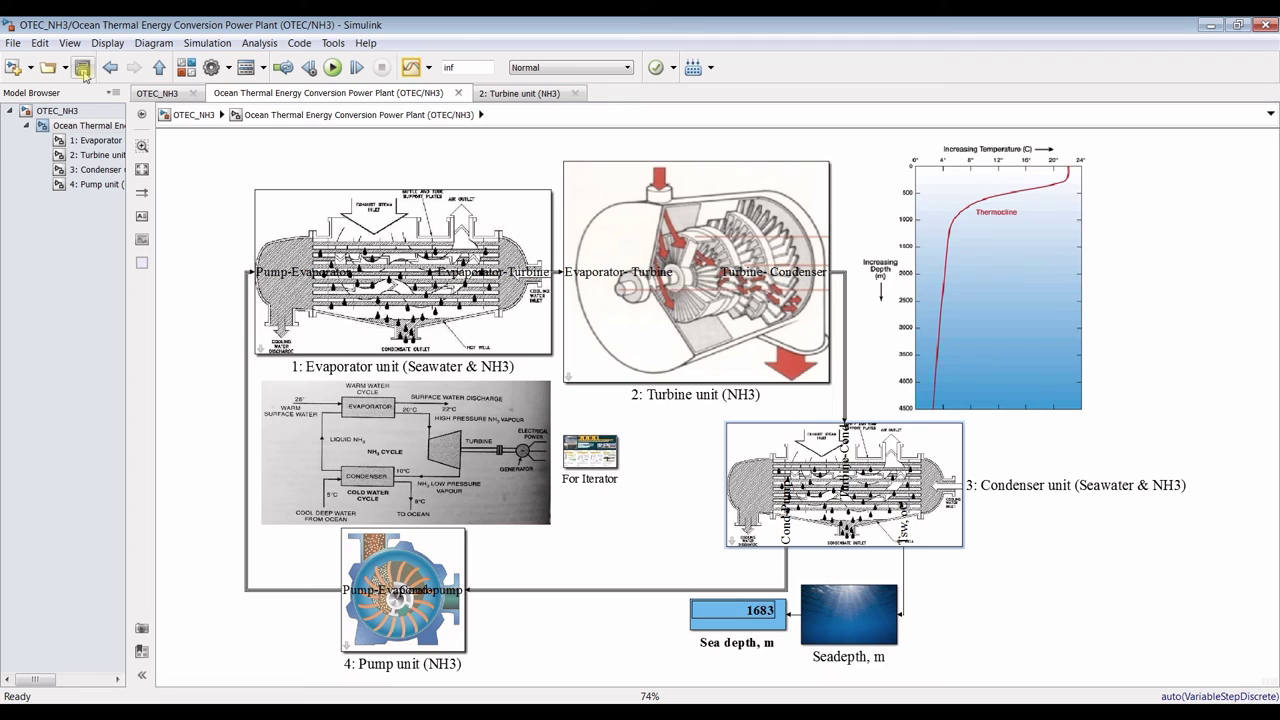
pyautogui.click(410, 68)
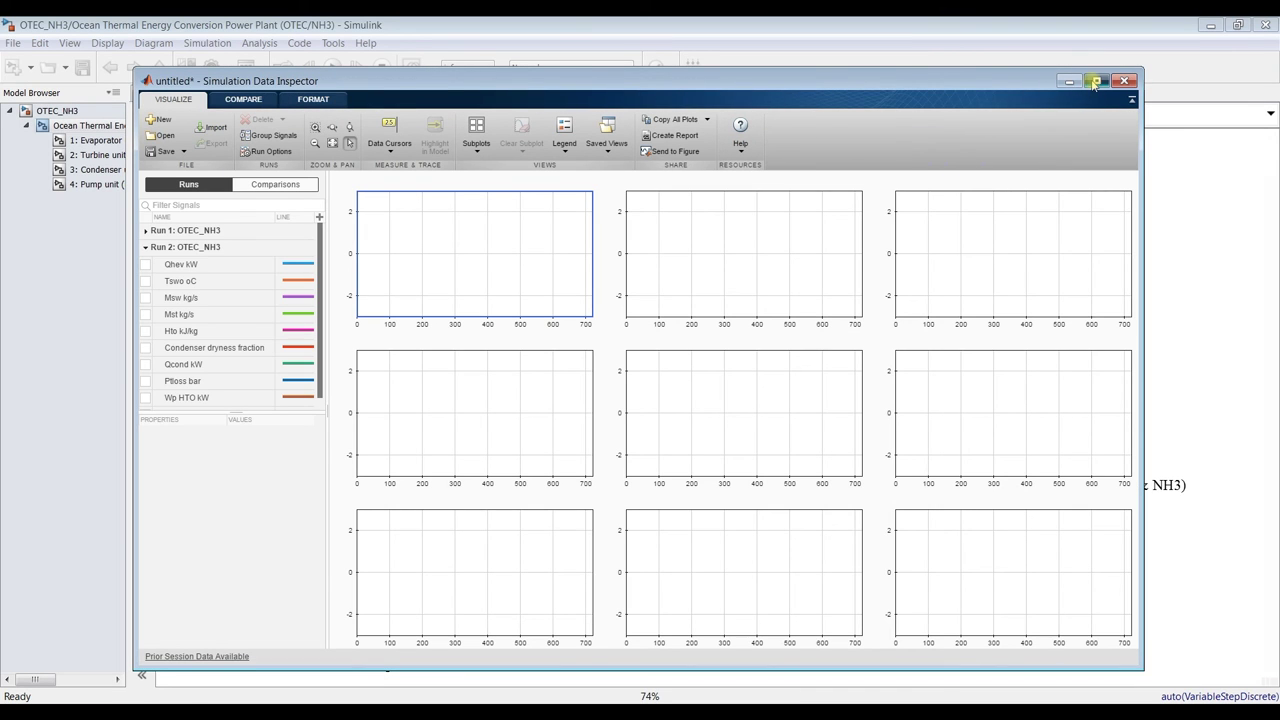
pyautogui.click(1095, 81)
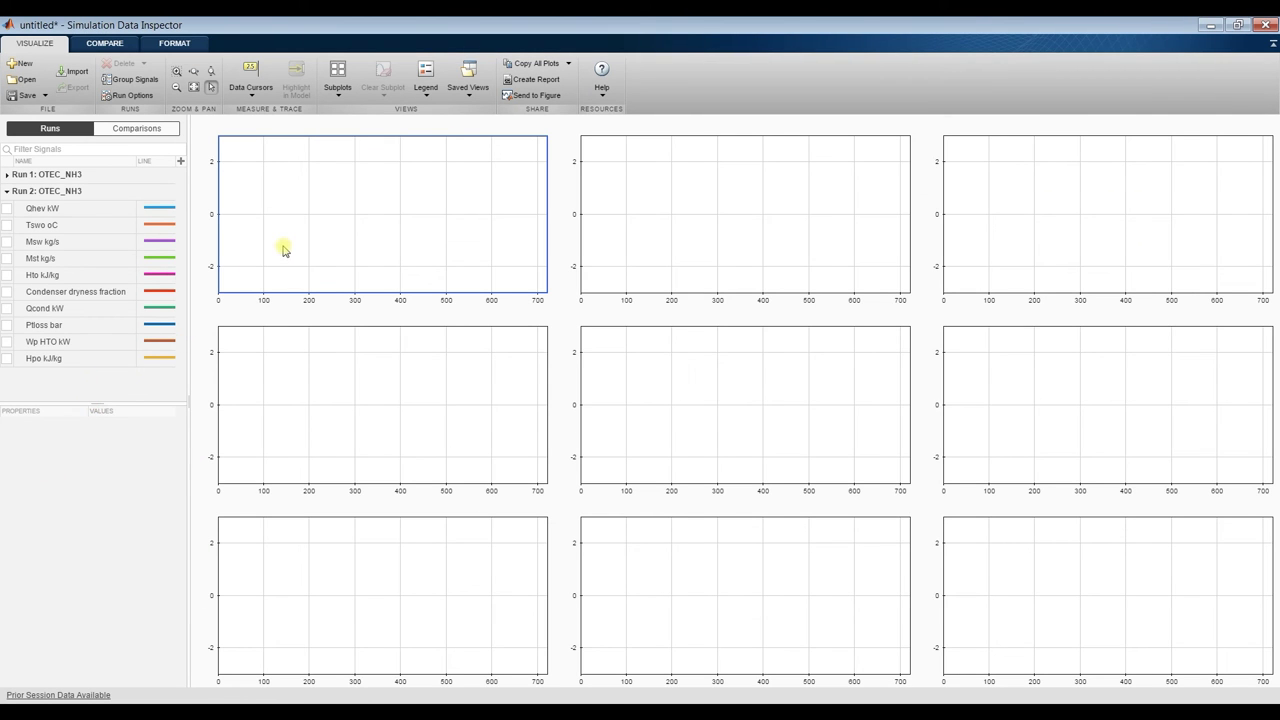
pyautogui.click(6, 208)
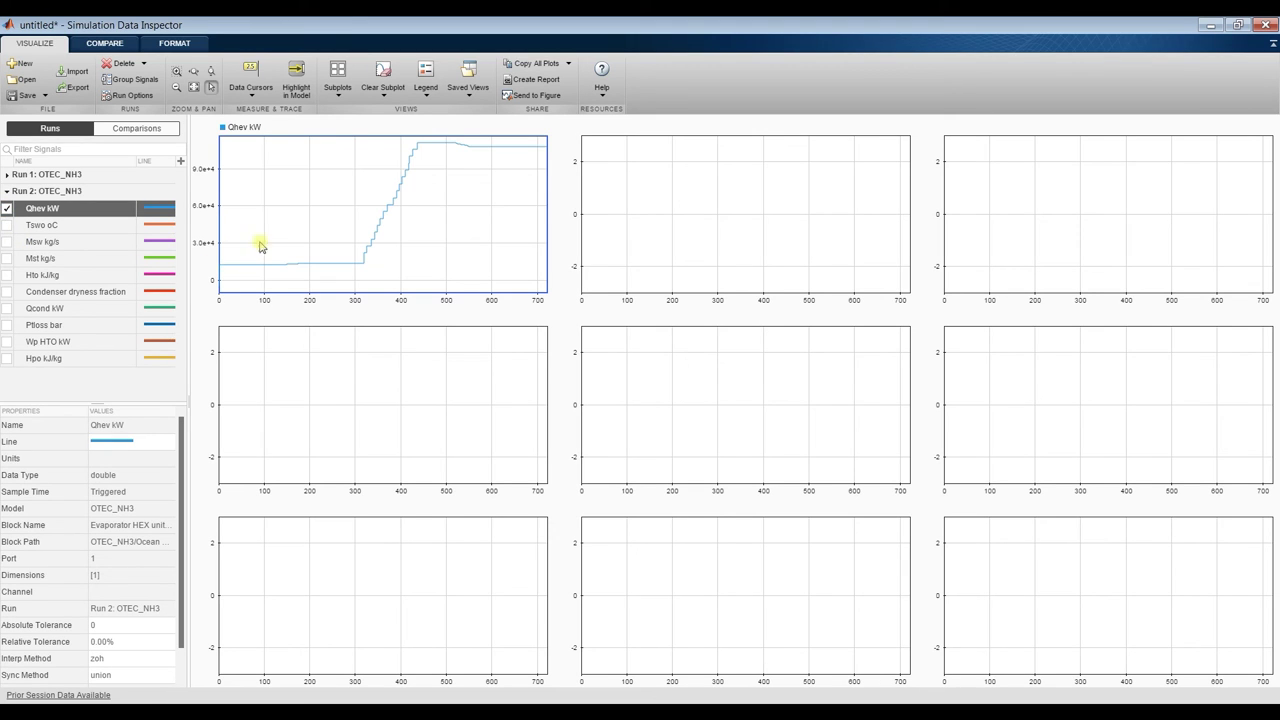
# Plot Run 2's Tswo oC and Msw kg/s signals in the second and third subplots of the first row
pyautogui.click(663, 180)
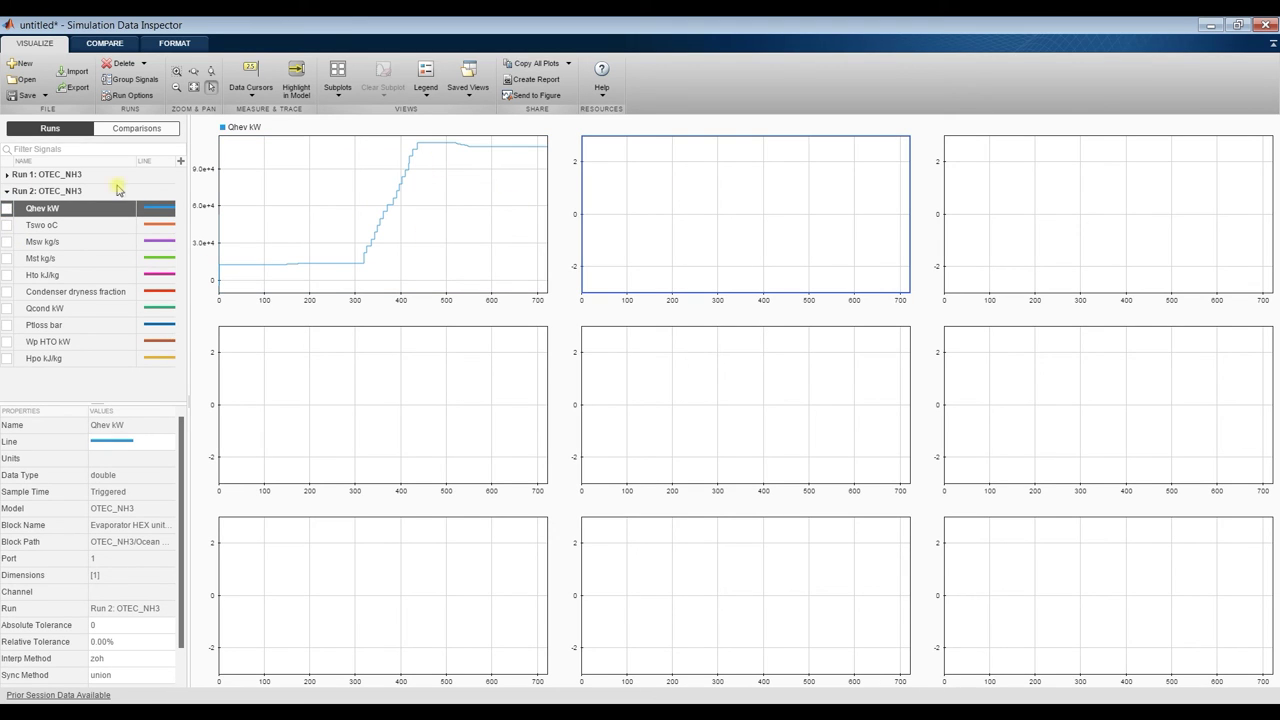
pyautogui.click(7, 227)
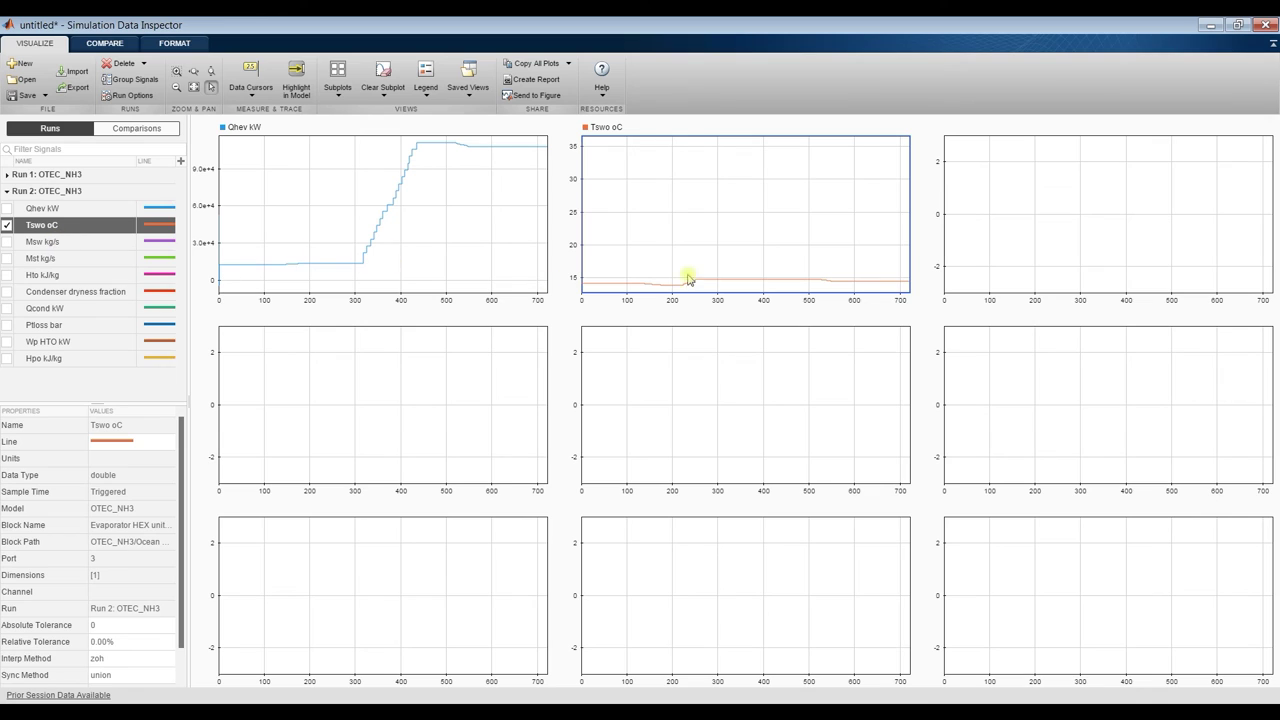
pyautogui.click(1110, 210)
pyautogui.click(6, 241)
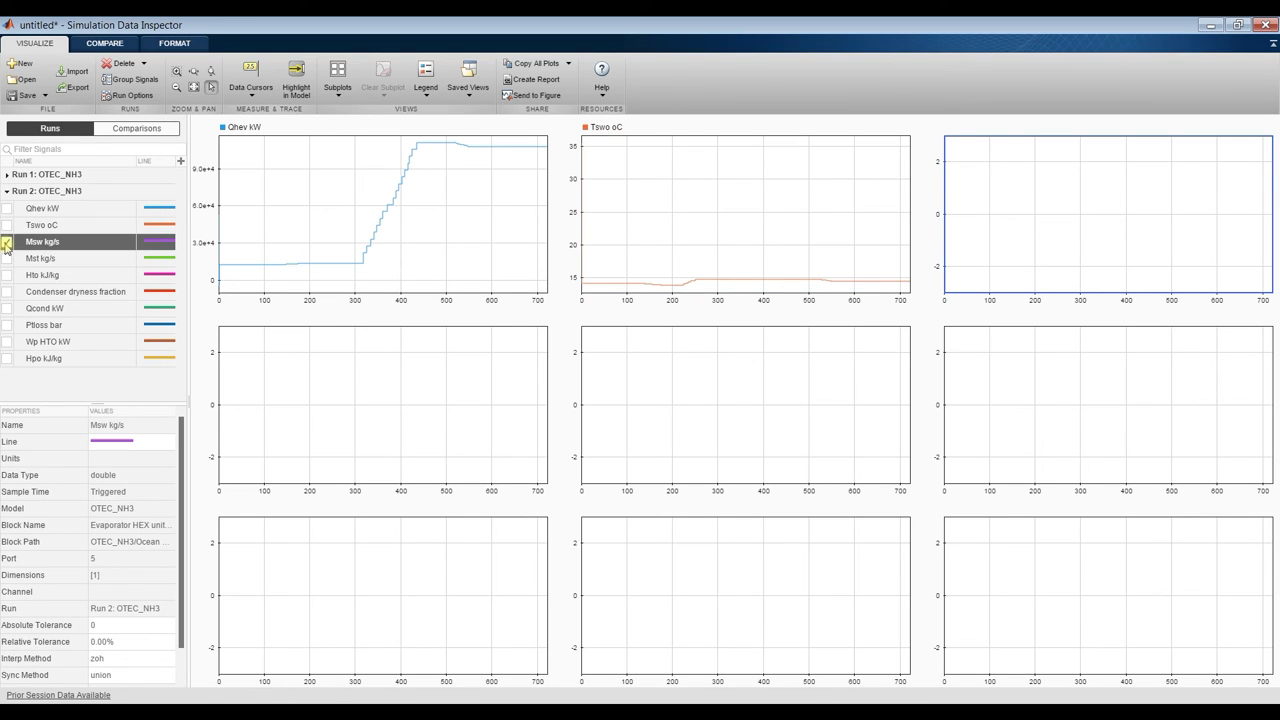
# Plot Mst kg/s, Hto kJ/kg and Condenser dryness fraction in the three subplots of the middle row, one signal each
pyautogui.click(366, 428)
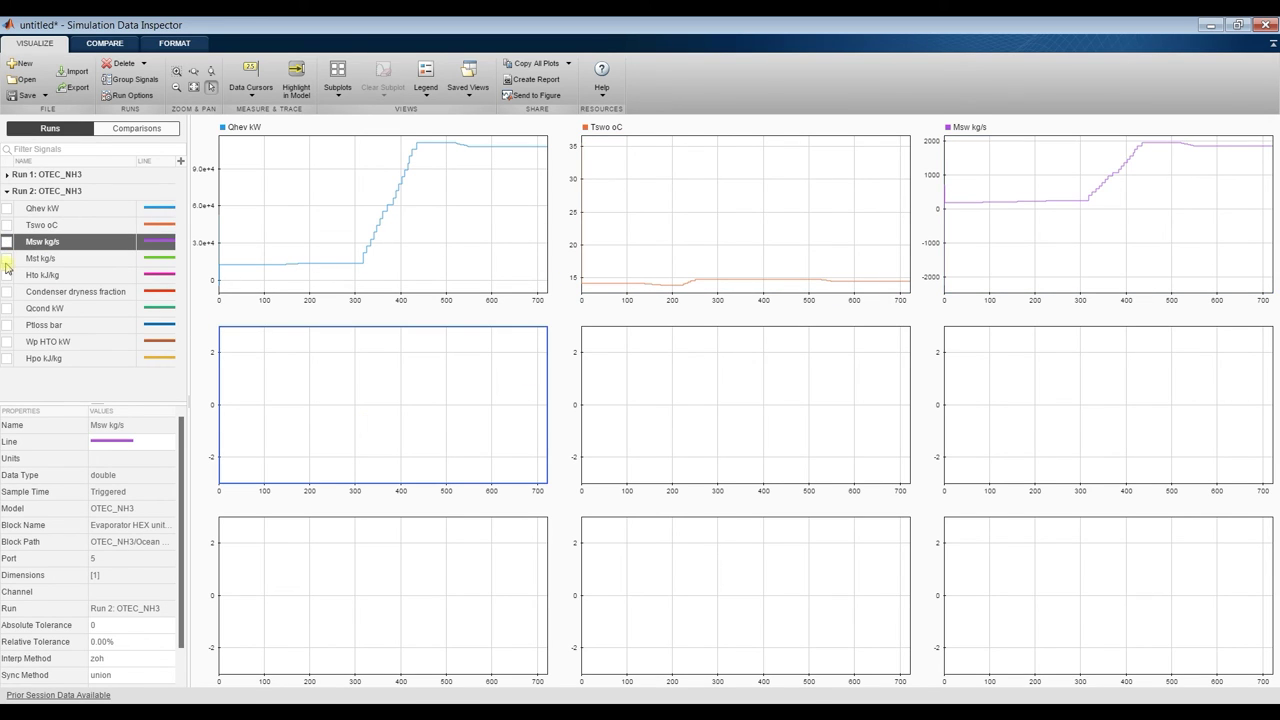
pyautogui.click(8, 259)
pyautogui.click(659, 381)
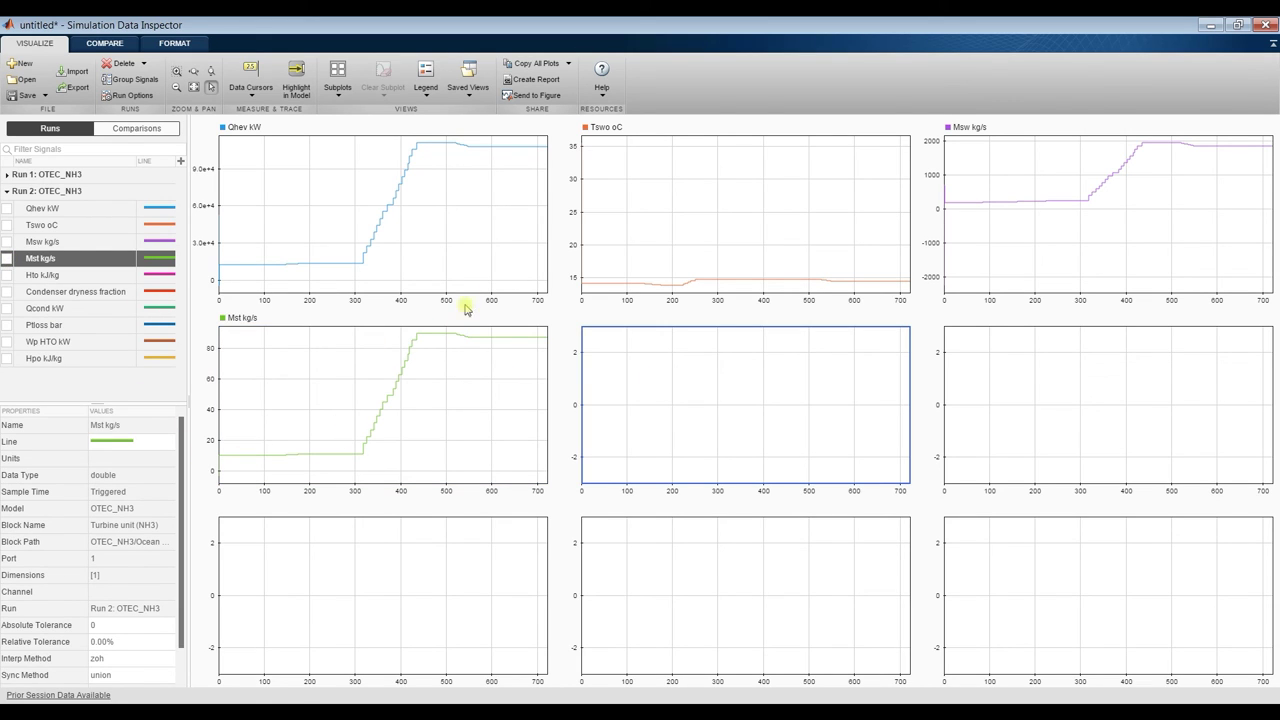
pyautogui.click(8, 275)
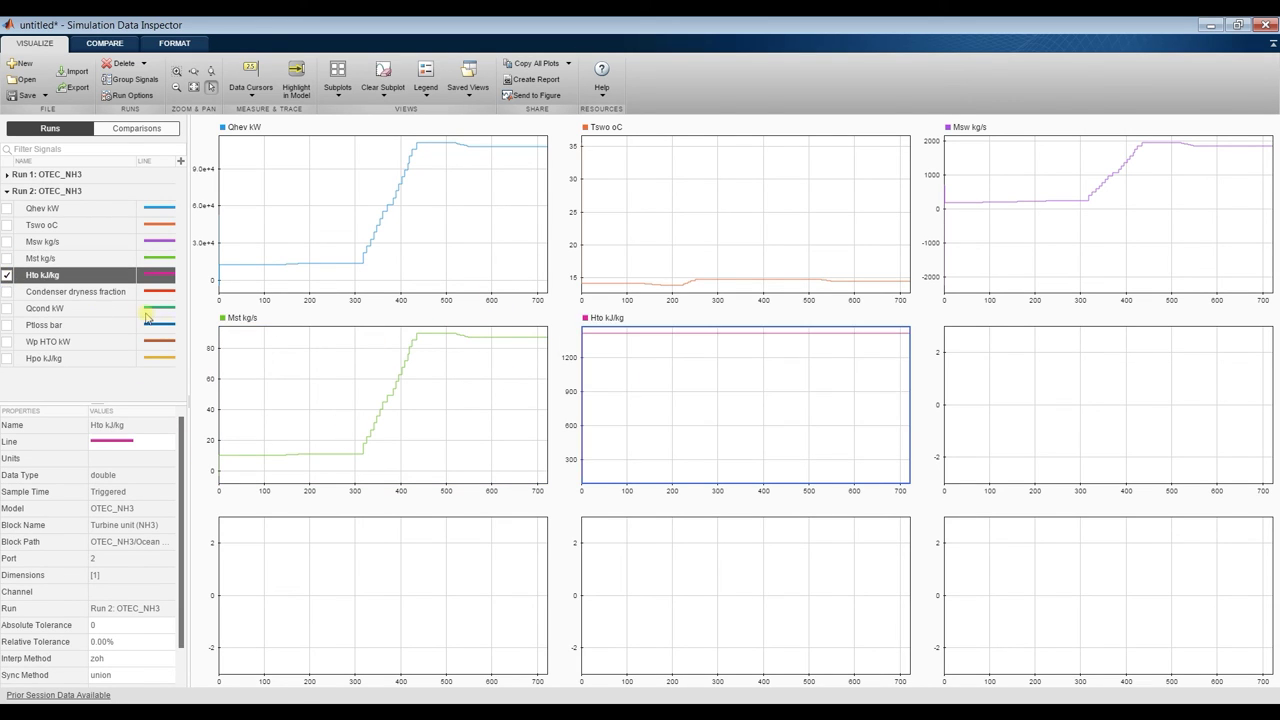
pyautogui.click(1100, 408)
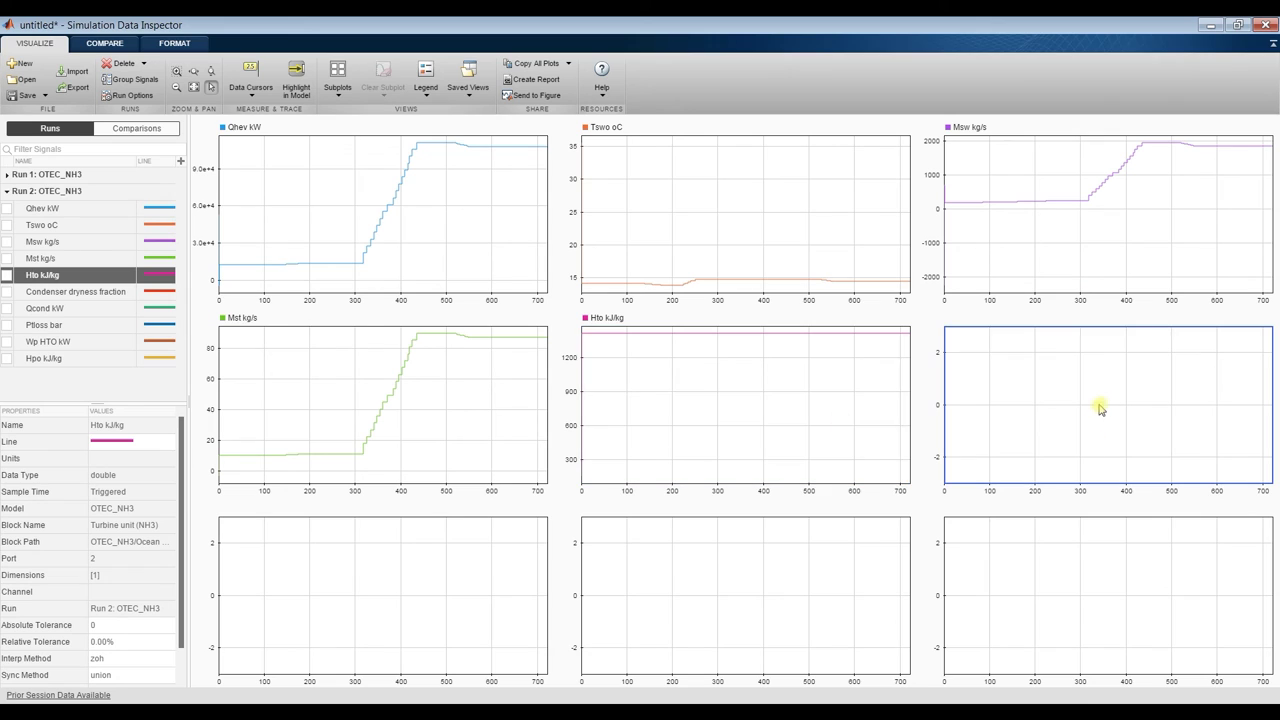
pyautogui.click(8, 292)
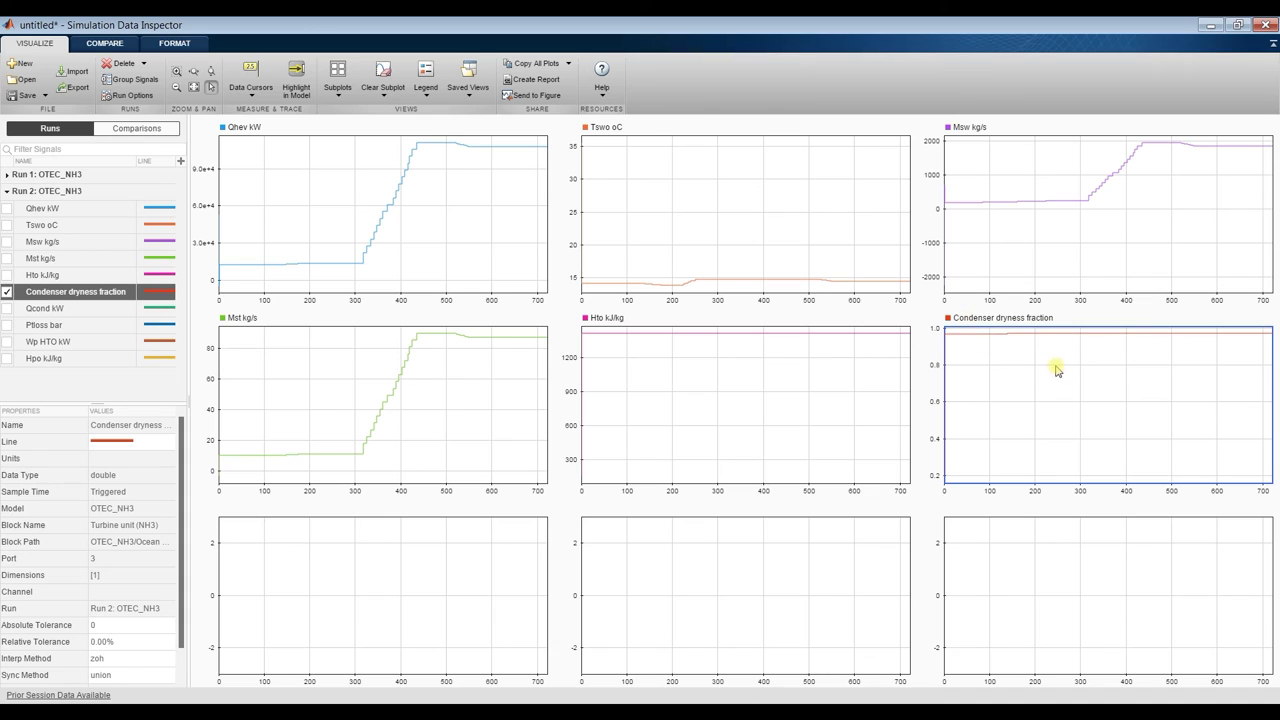
# Try Y-axis minimums of 0.8 and 0.9 on the Condenser dryness fraction subplot
pyautogui.click(181, 45)
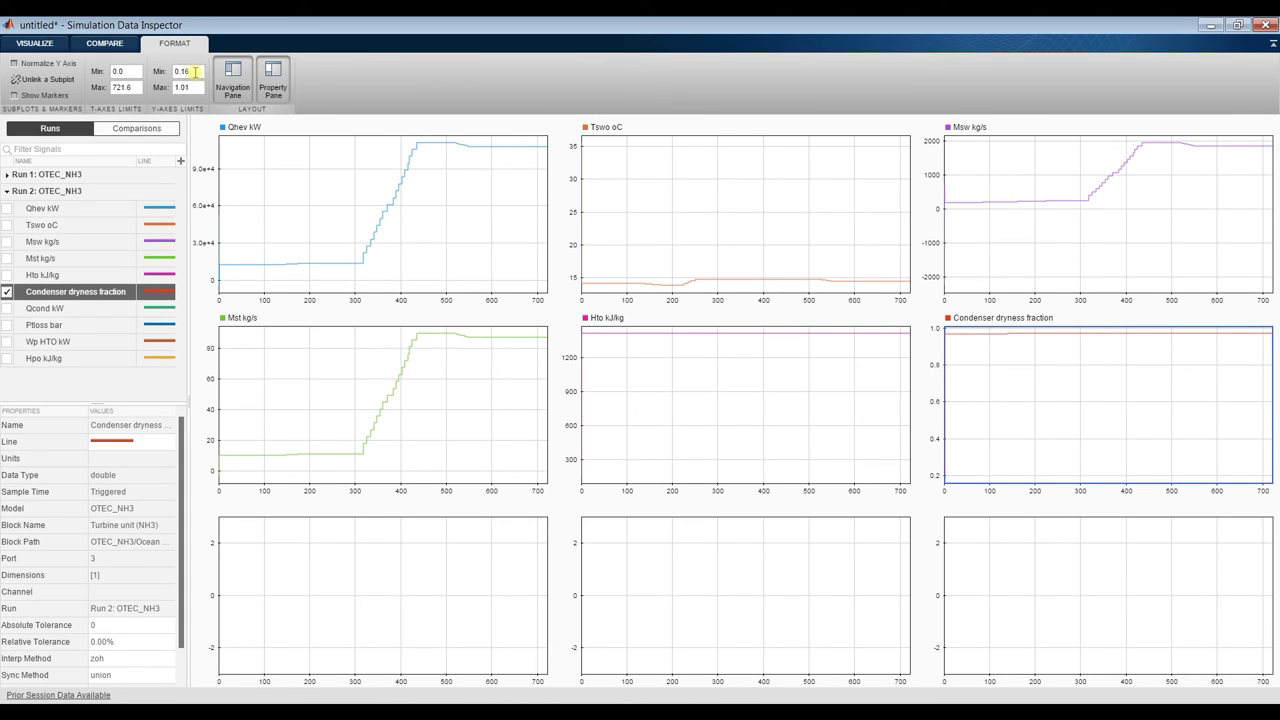
pyautogui.click(197, 72)
pyautogui.write('0.8')
pyautogui.click(193, 87)
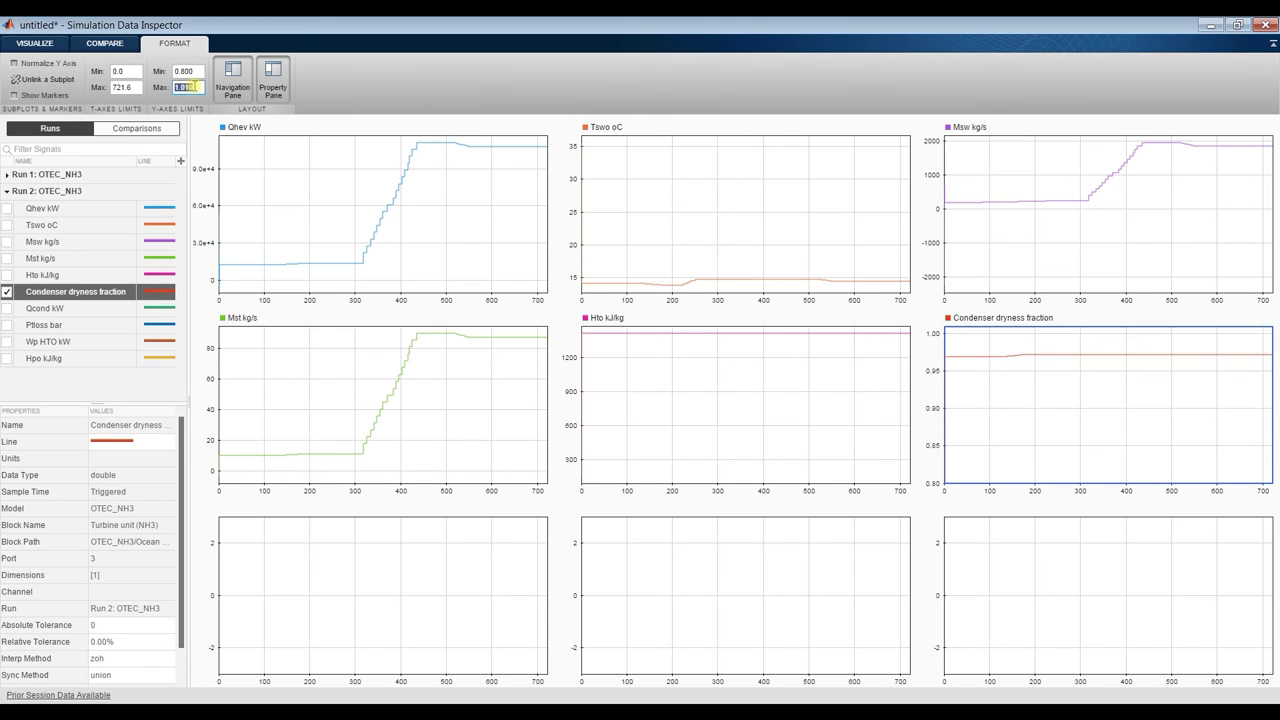
pyautogui.click(197, 71)
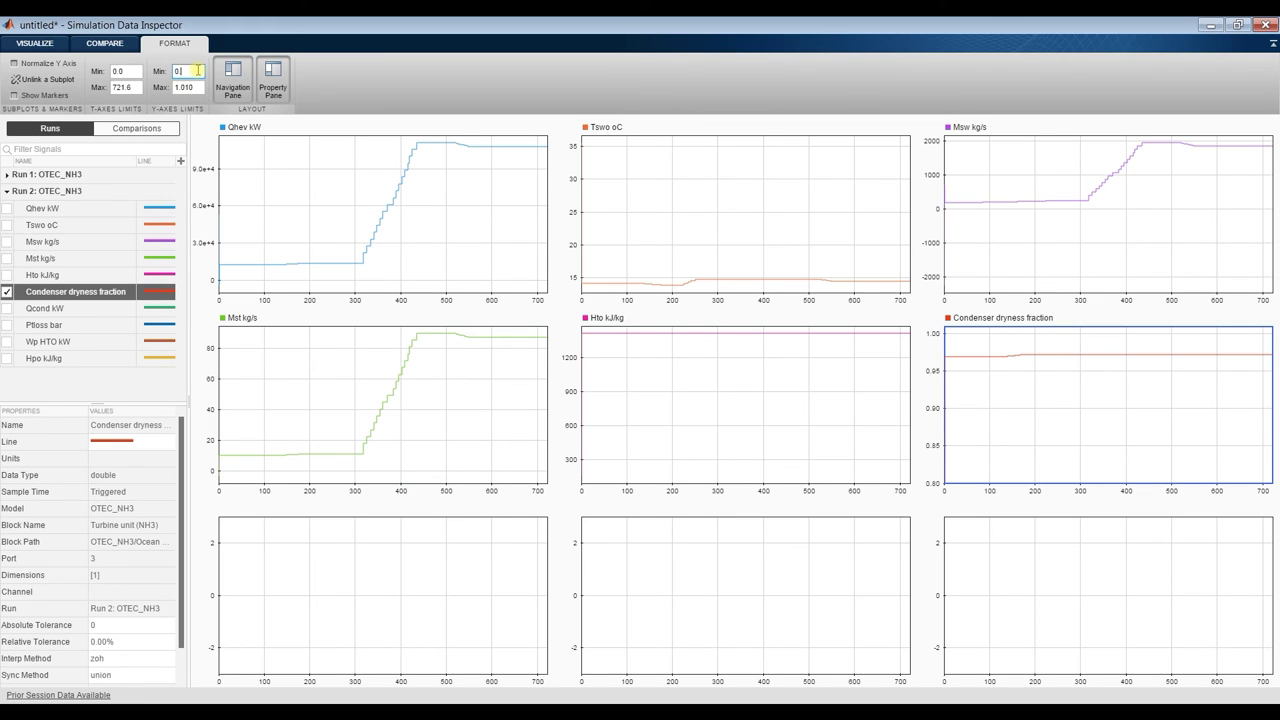
pyautogui.write('0.9')
# Set the Condenser dryness fraction subplot's Y-axis limits to a maximum of 0.980 and a minimum of 0.96
pyautogui.click(197, 87)
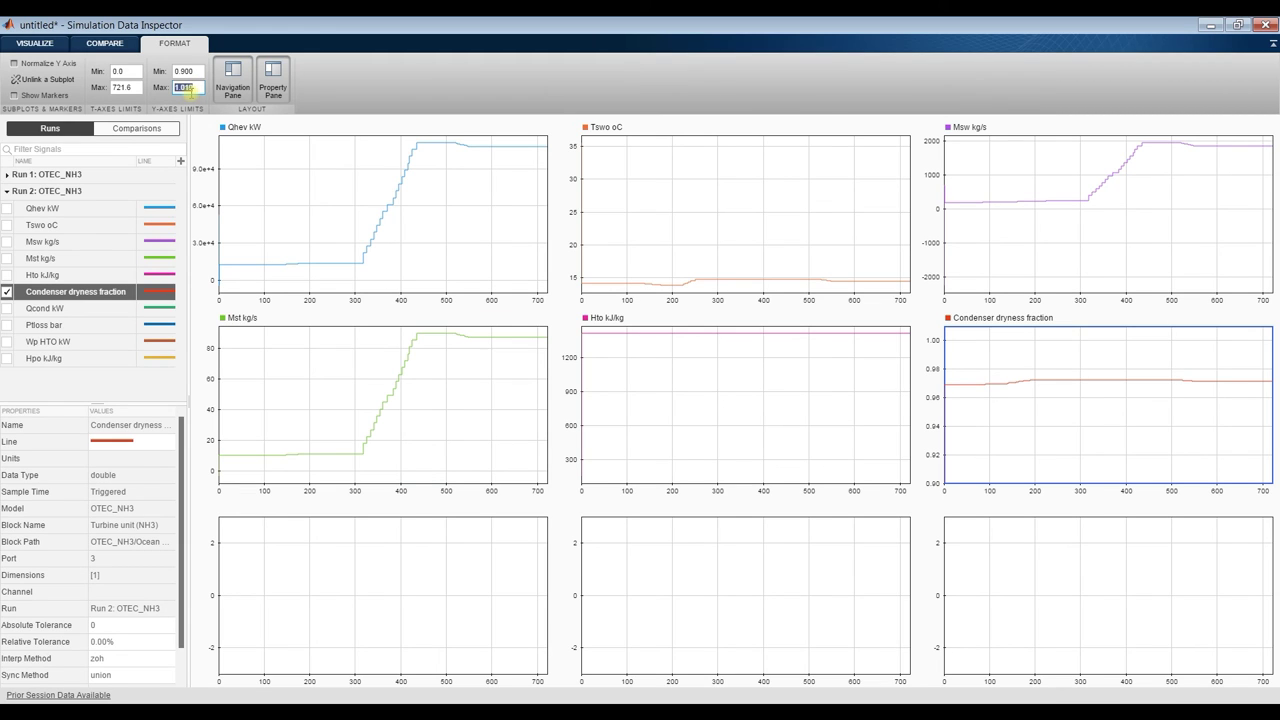
pyautogui.write('0.980')
pyautogui.click(197, 70)
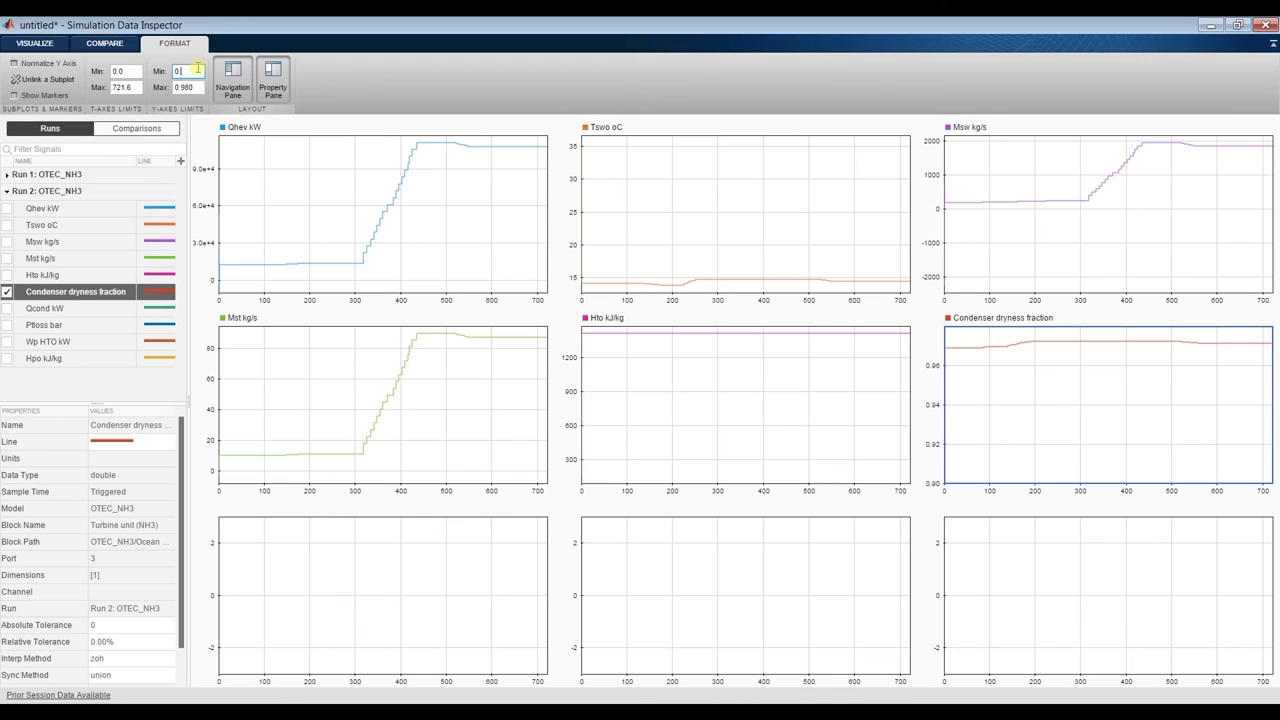
pyautogui.write('0.96')
pyautogui.click(195, 87)
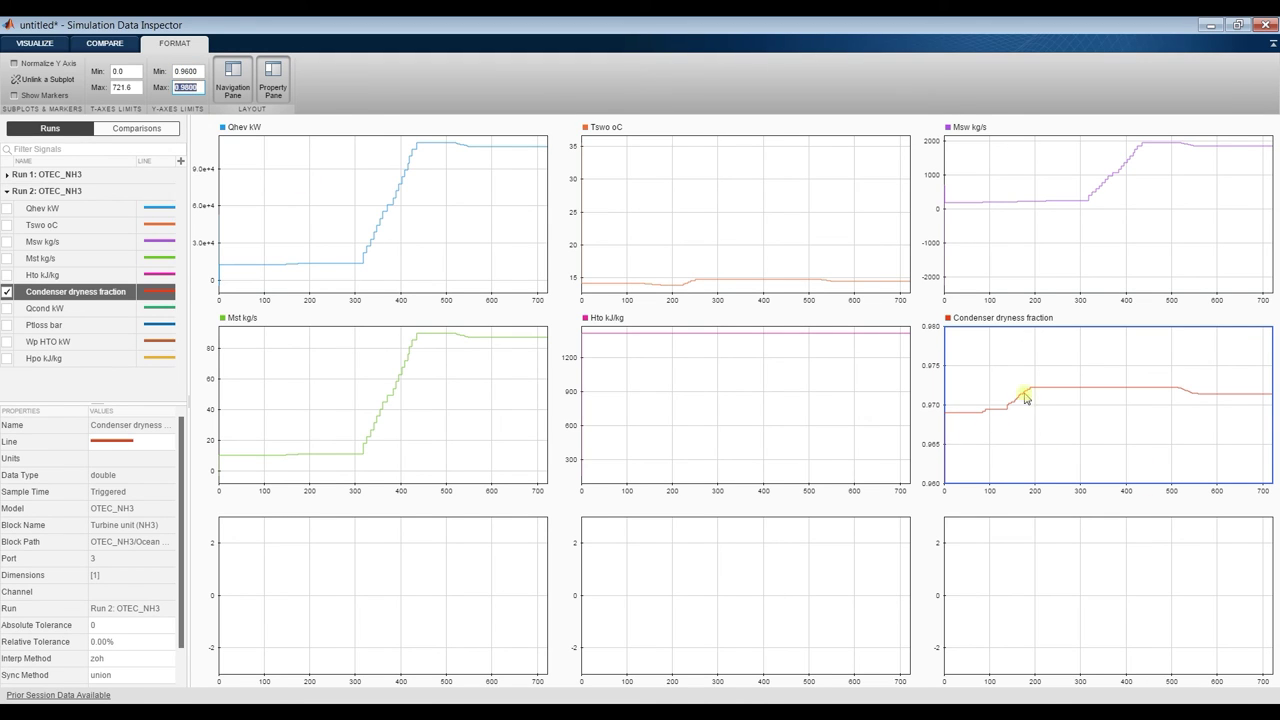
# Plot Qcond kW, Ptloss bar and Wp HTO kW in the three bottom-row subplots, one each, and close the Simulation Data Inspector
pyautogui.click(398, 572)
pyautogui.click(8, 308)
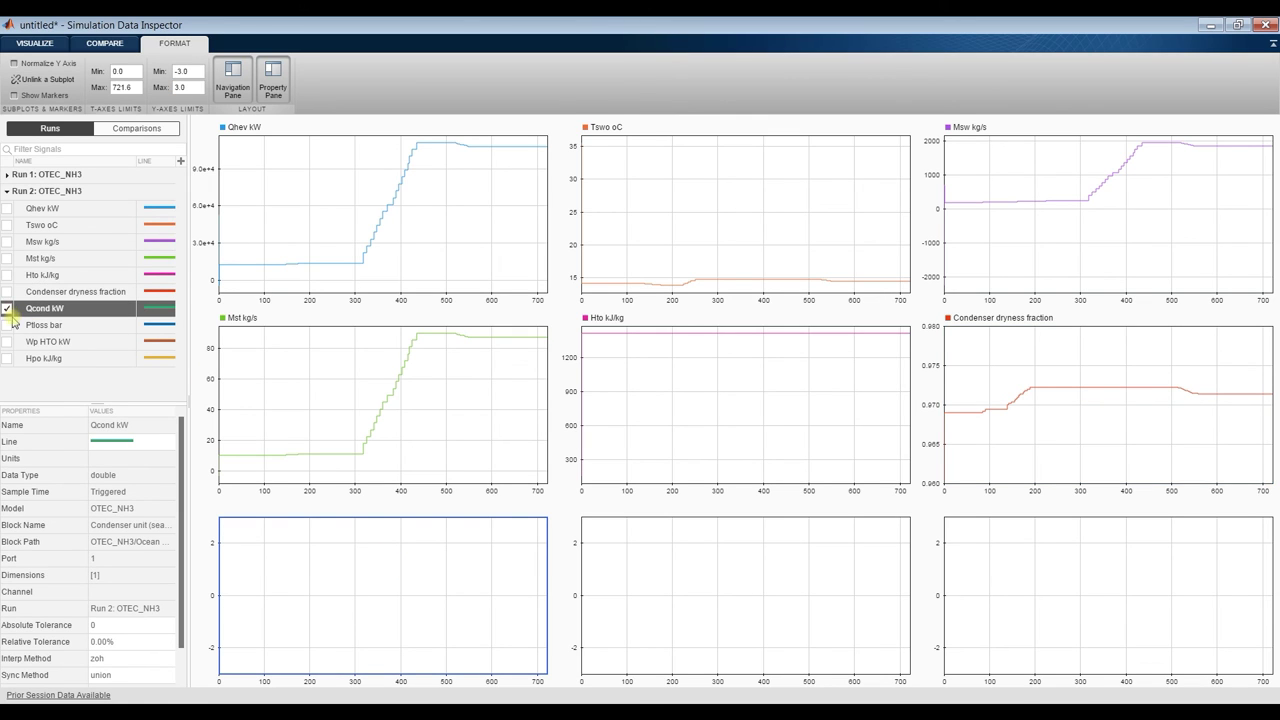
pyautogui.click(686, 578)
pyautogui.click(8, 325)
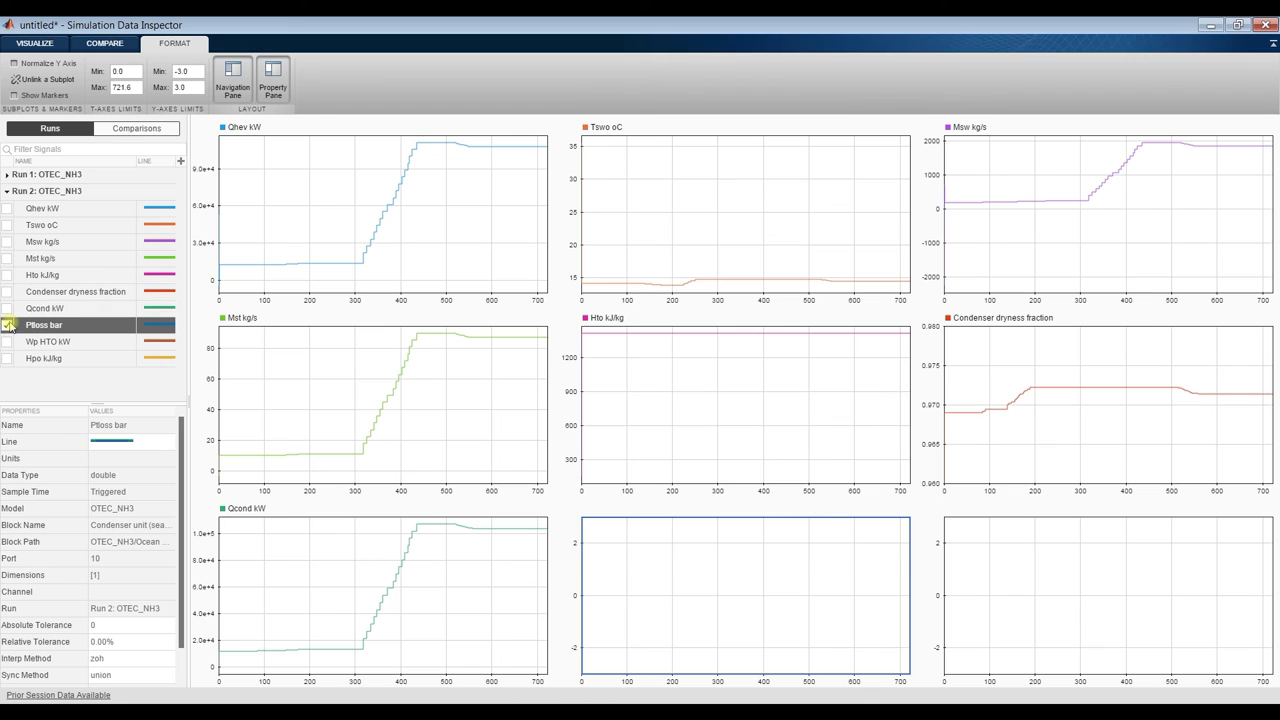
pyautogui.click(1020, 587)
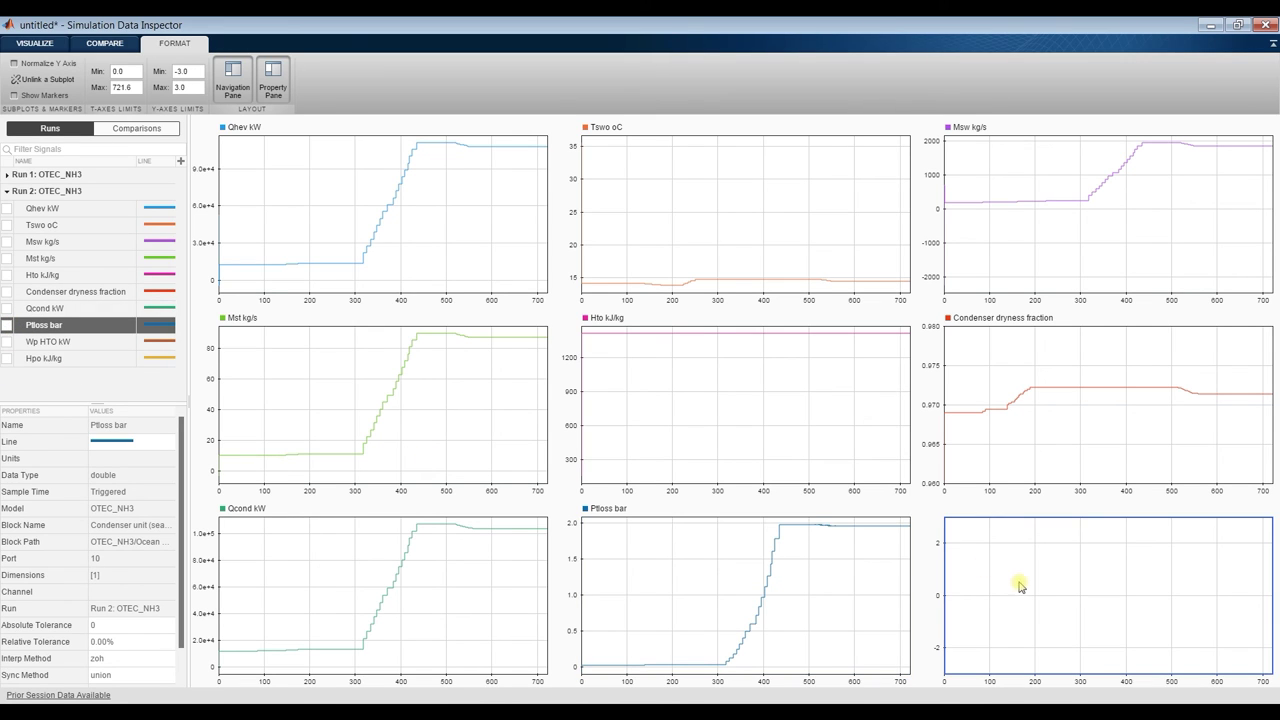
pyautogui.click(7, 342)
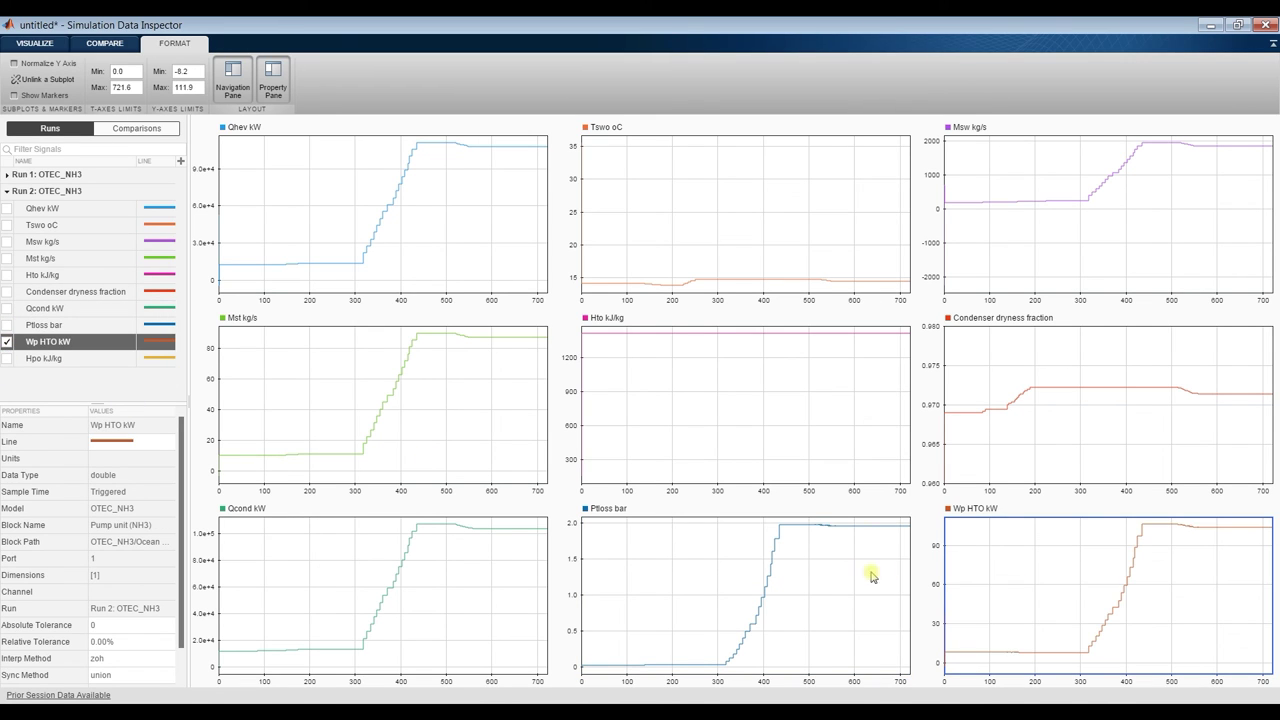
pyautogui.click(1268, 29)
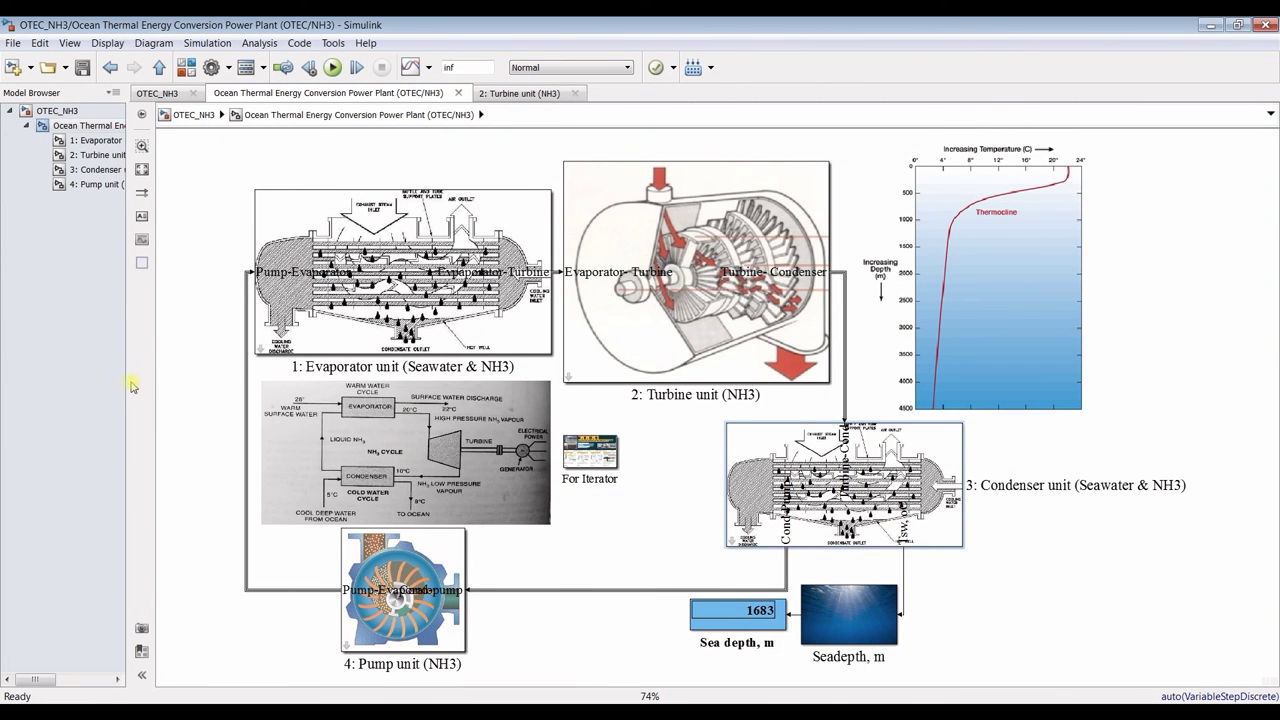
# Widen the model hierarchy tree and show the top-level OTEC_NH3 diagram fitted to the window
pyautogui.moveTo(126, 381); pyautogui.dragTo(167, 378)
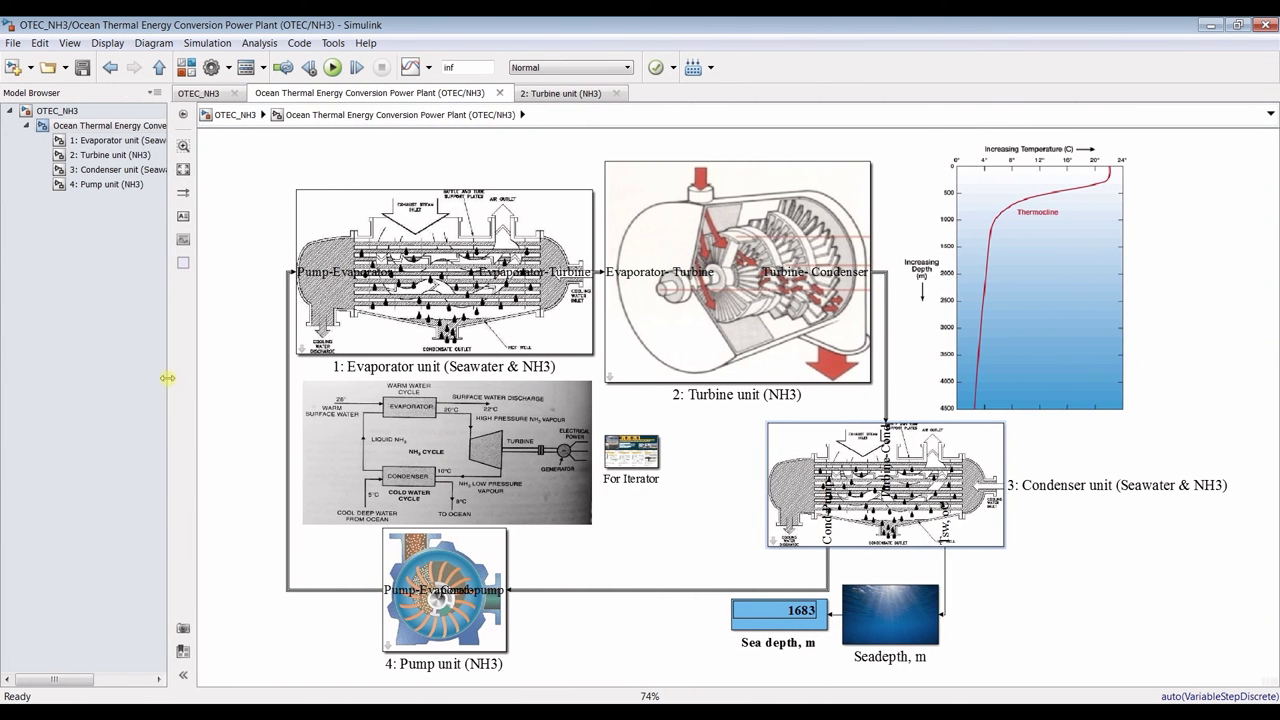
pyautogui.click(57, 110)
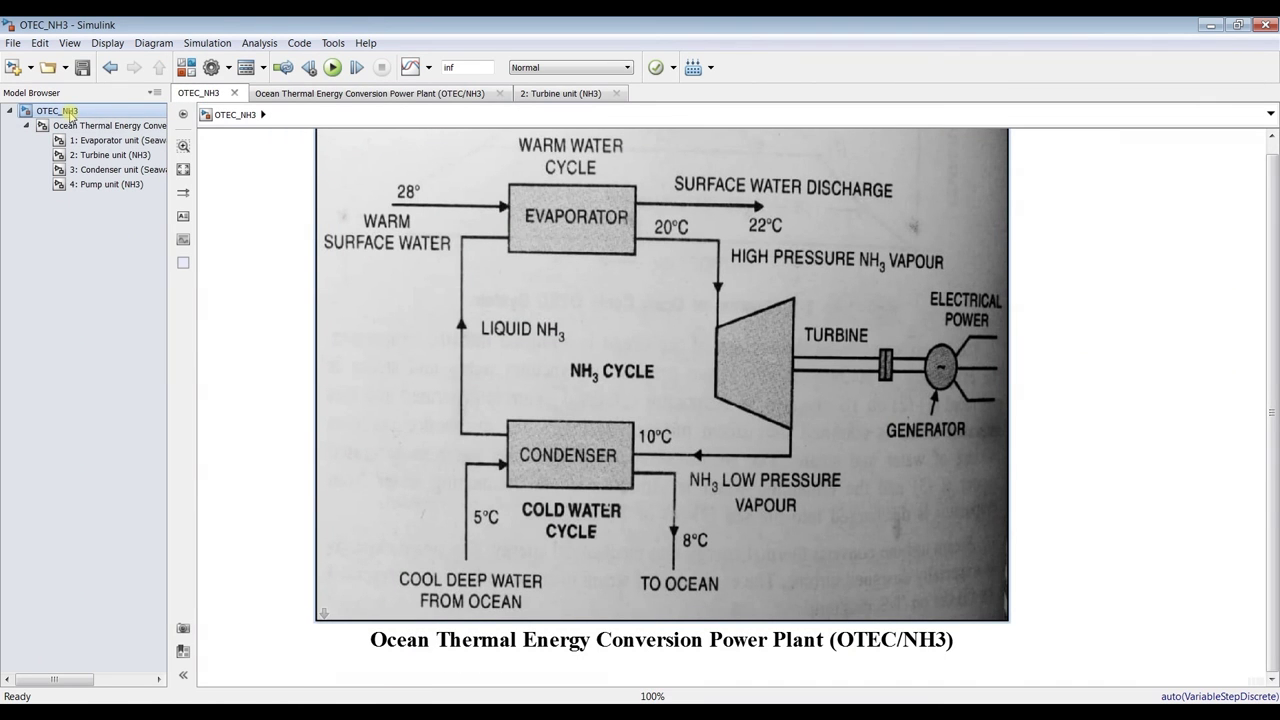
pyautogui.click(184, 171)
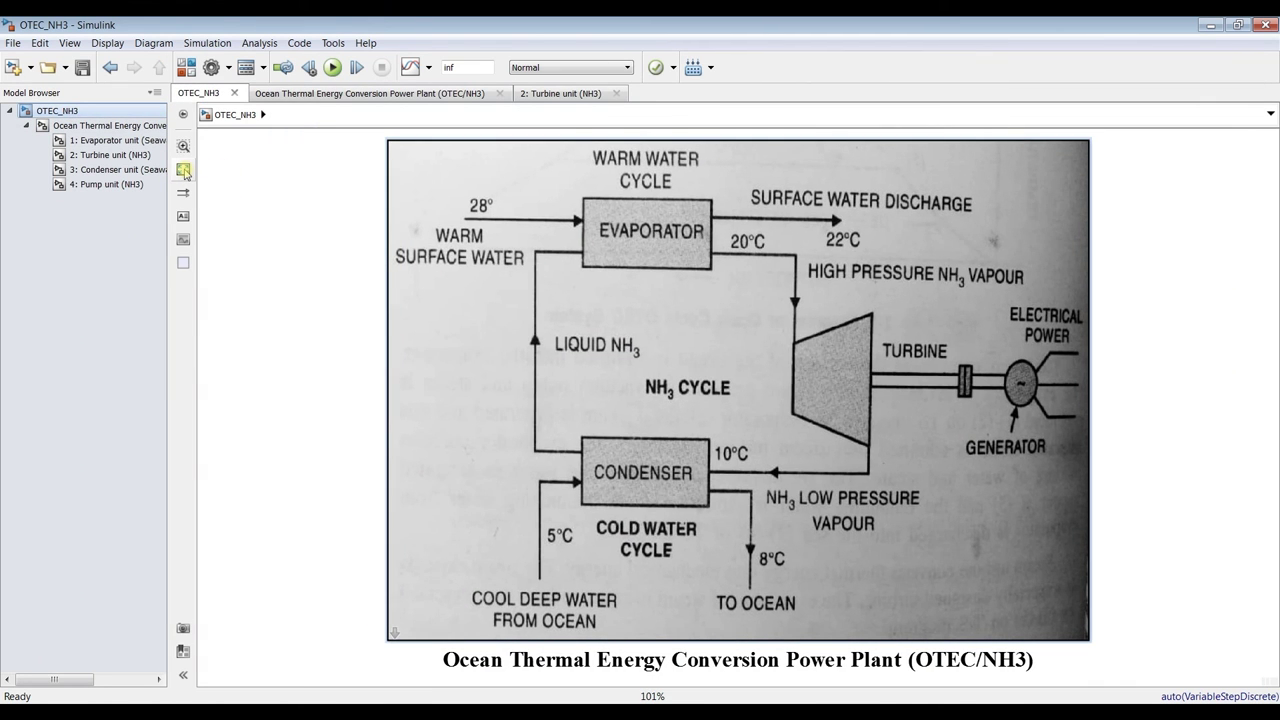
# Review the hexevp function code inside the Evaporator unit, close it and return to the Ocean Thermal Energy Conversion Power Plant subsystem
pyautogui.click(112, 141)
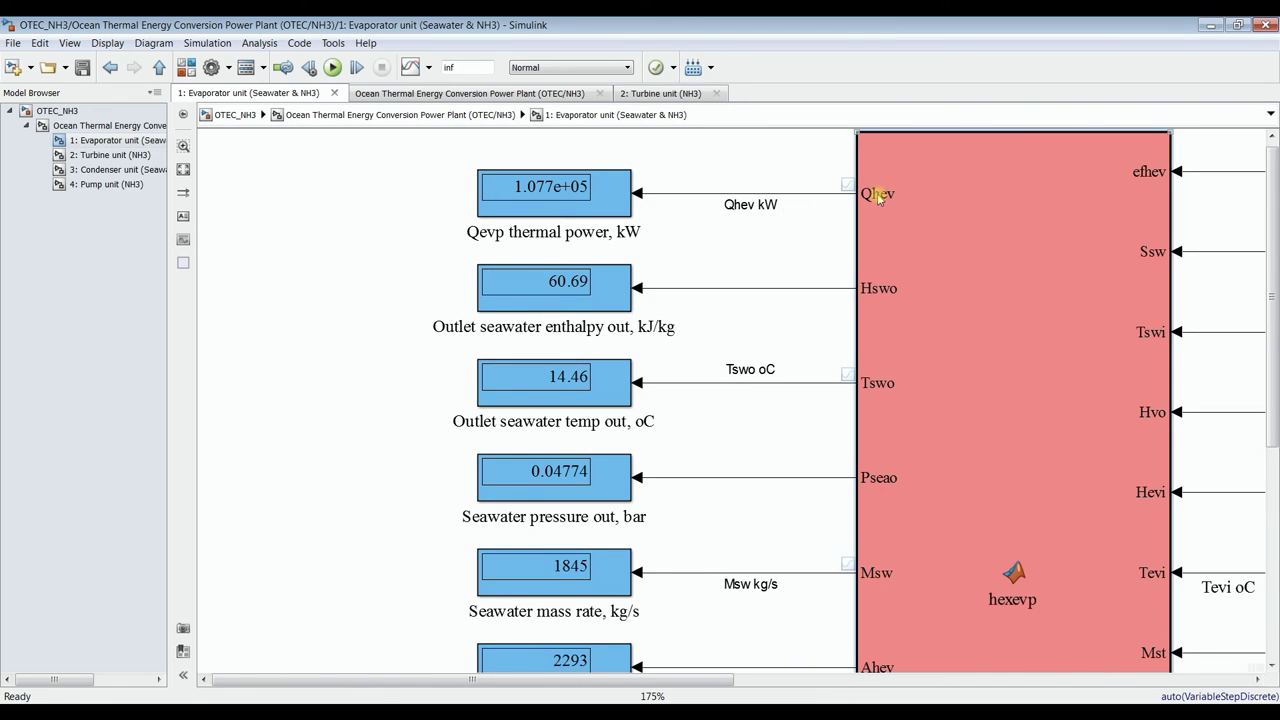
pyautogui.doubleClick(920, 190)
pyautogui.scroll(-16, 288, 262)
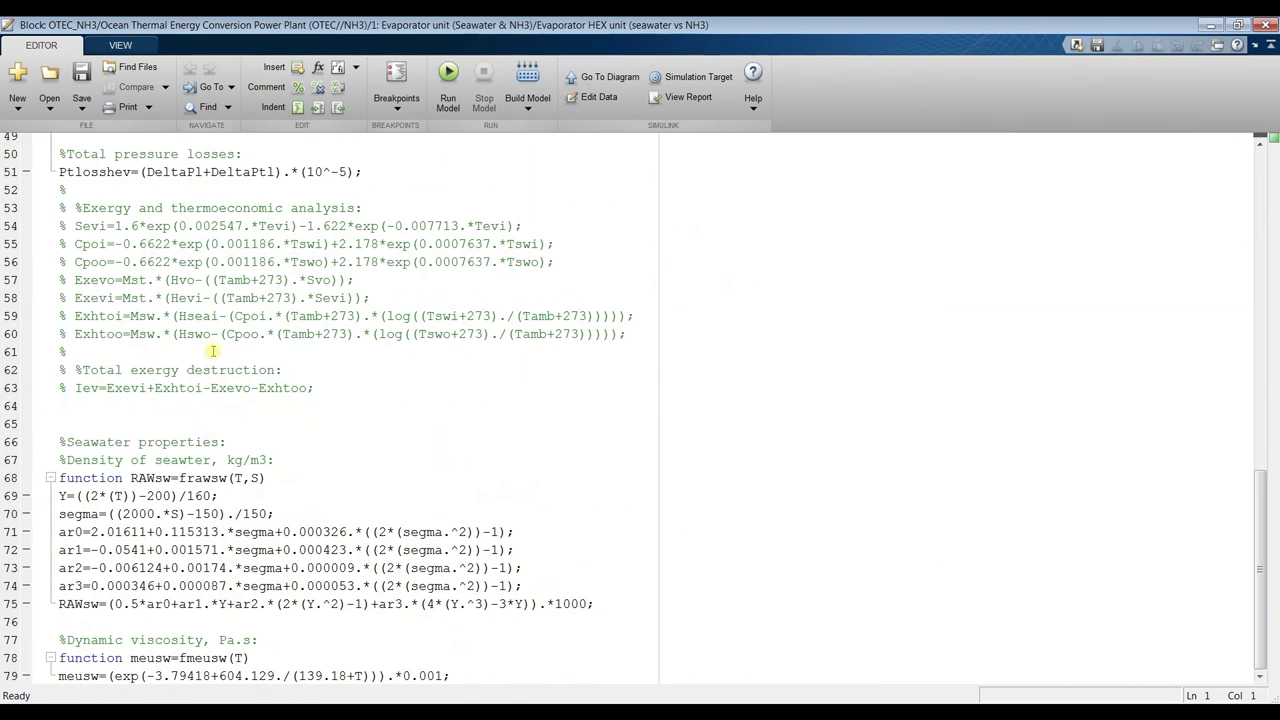
pyautogui.scroll(7, 208, 385)
pyautogui.scroll(9, 208, 385)
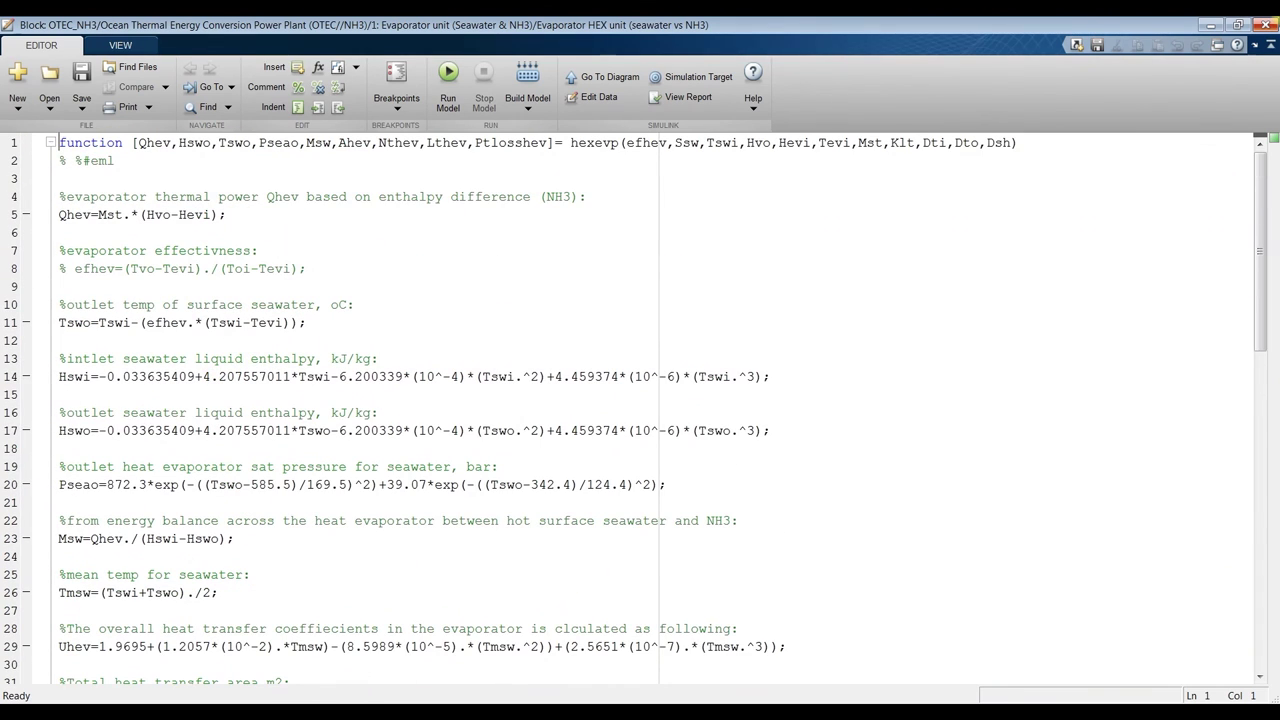
pyautogui.click(1266, 24)
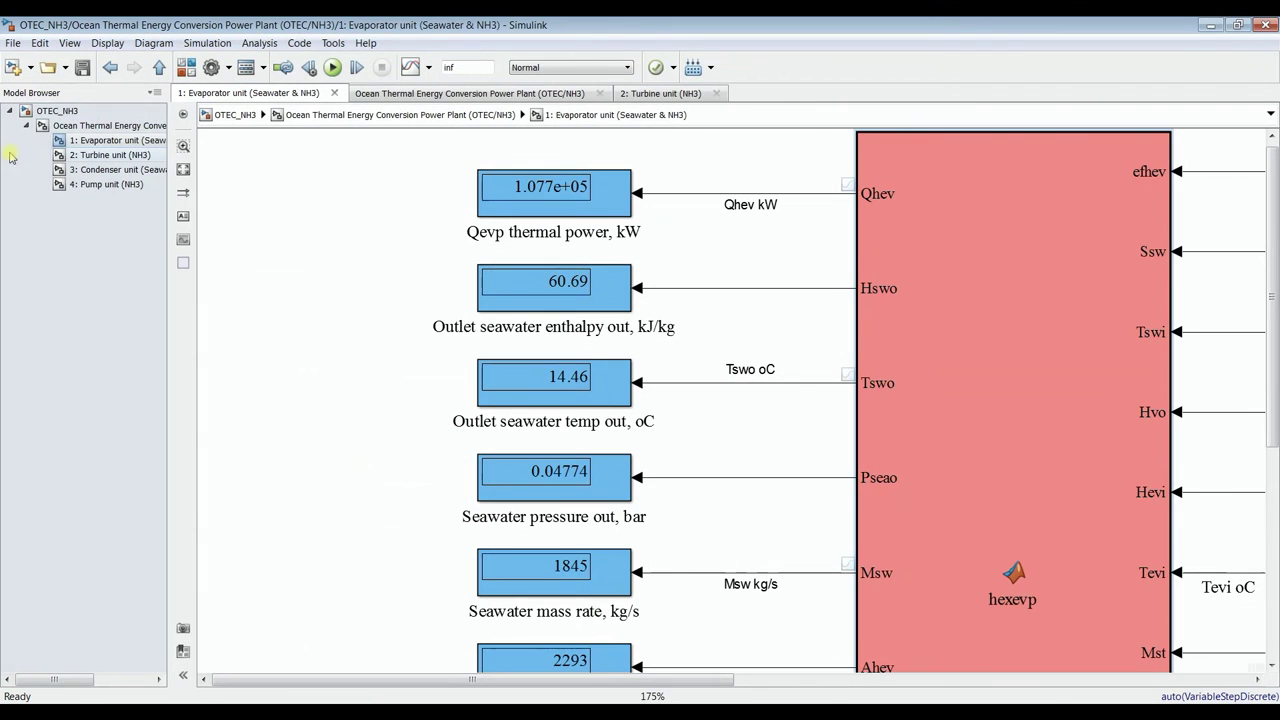
pyautogui.click(84, 127)
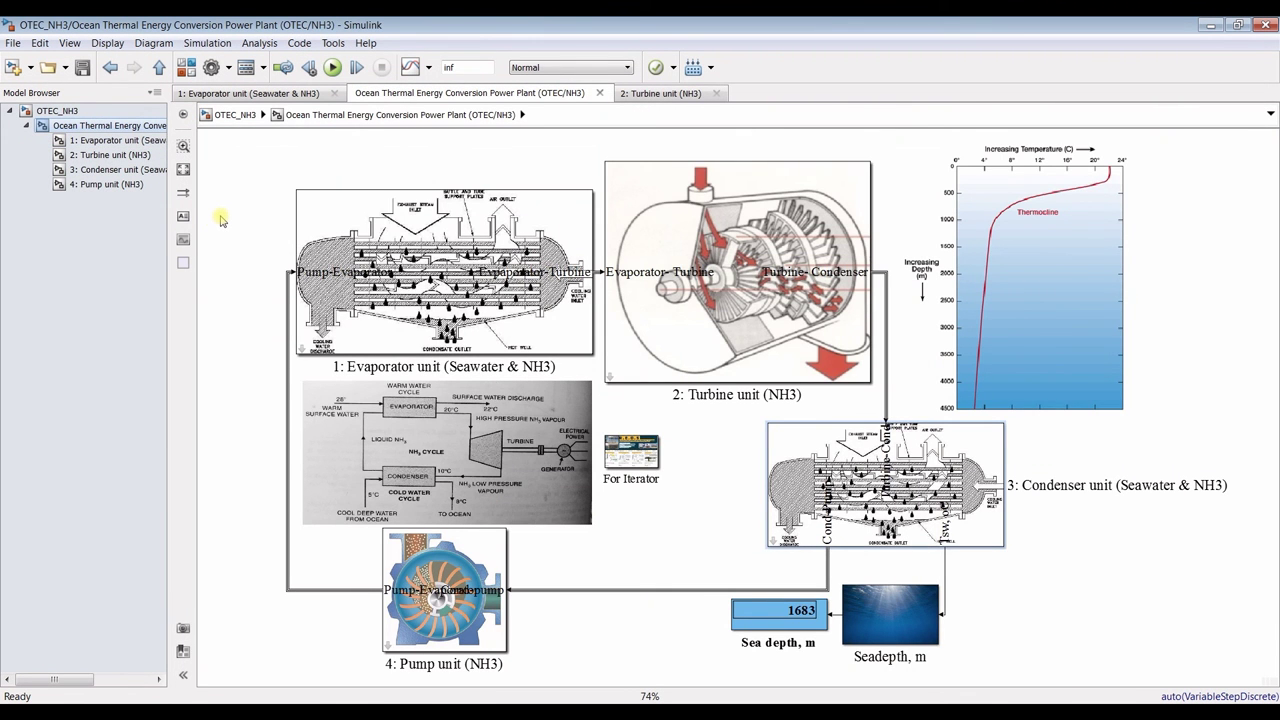